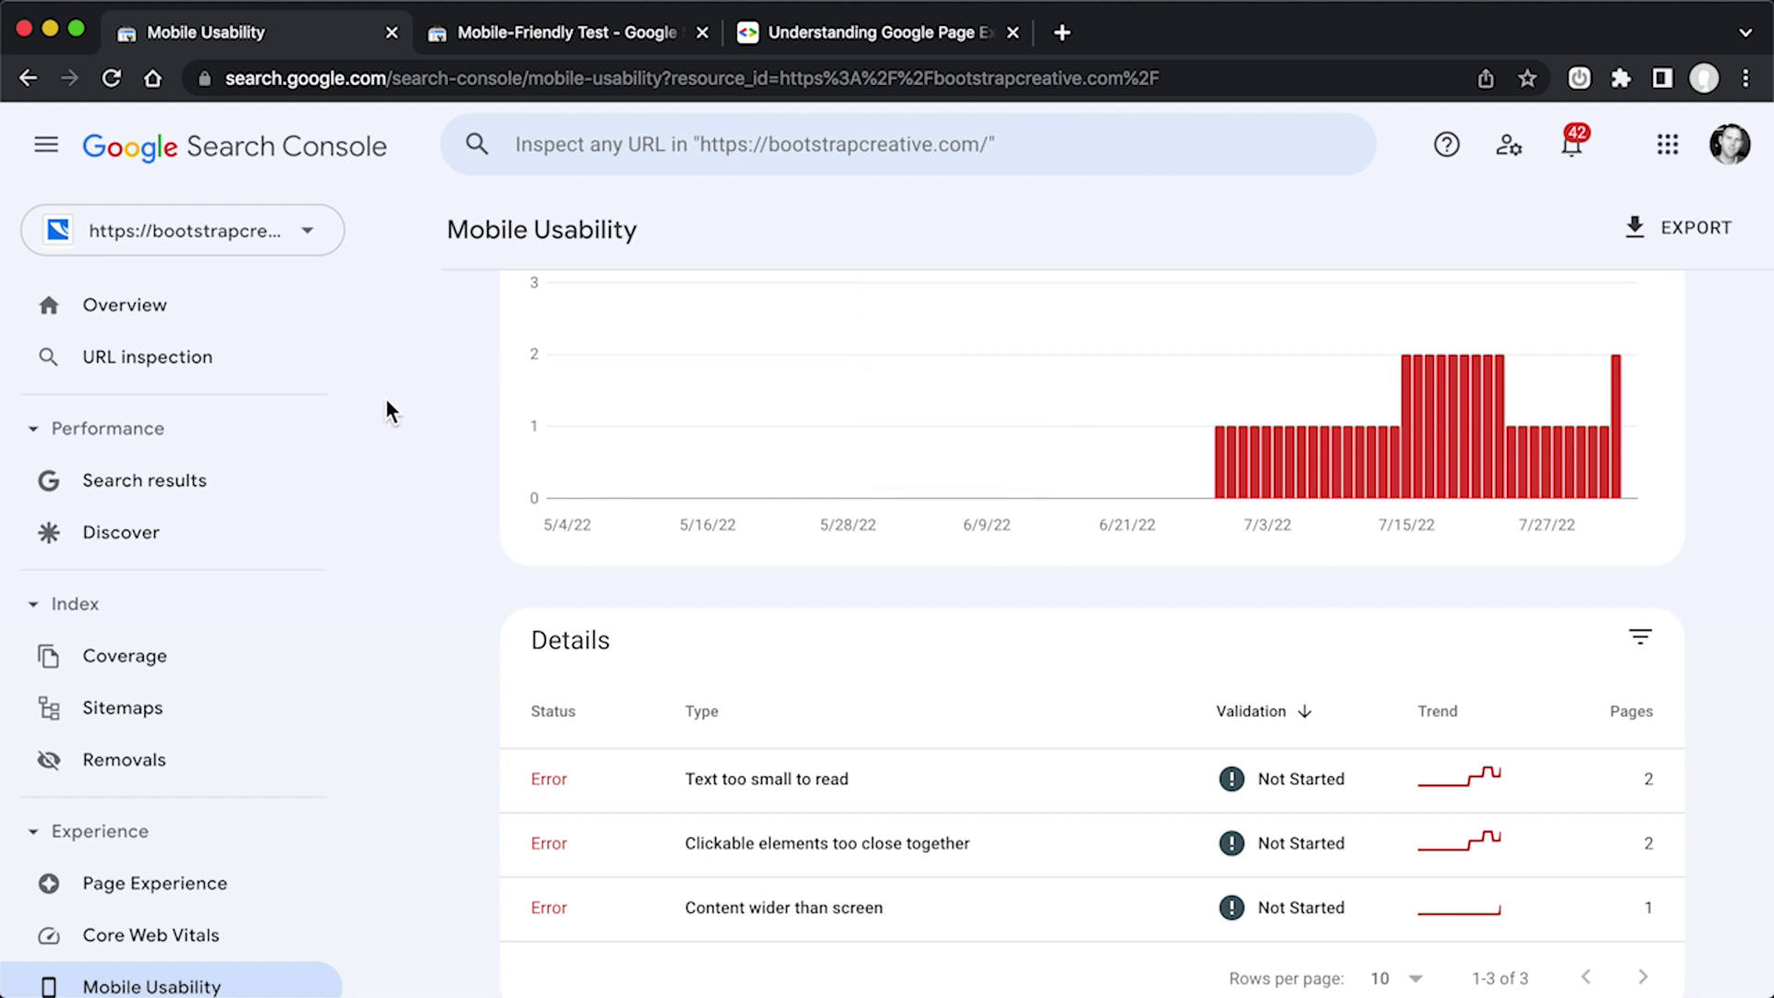
Reload the Mobile Usability report and scroll through it.
scroll(249, 402, "down", 2)
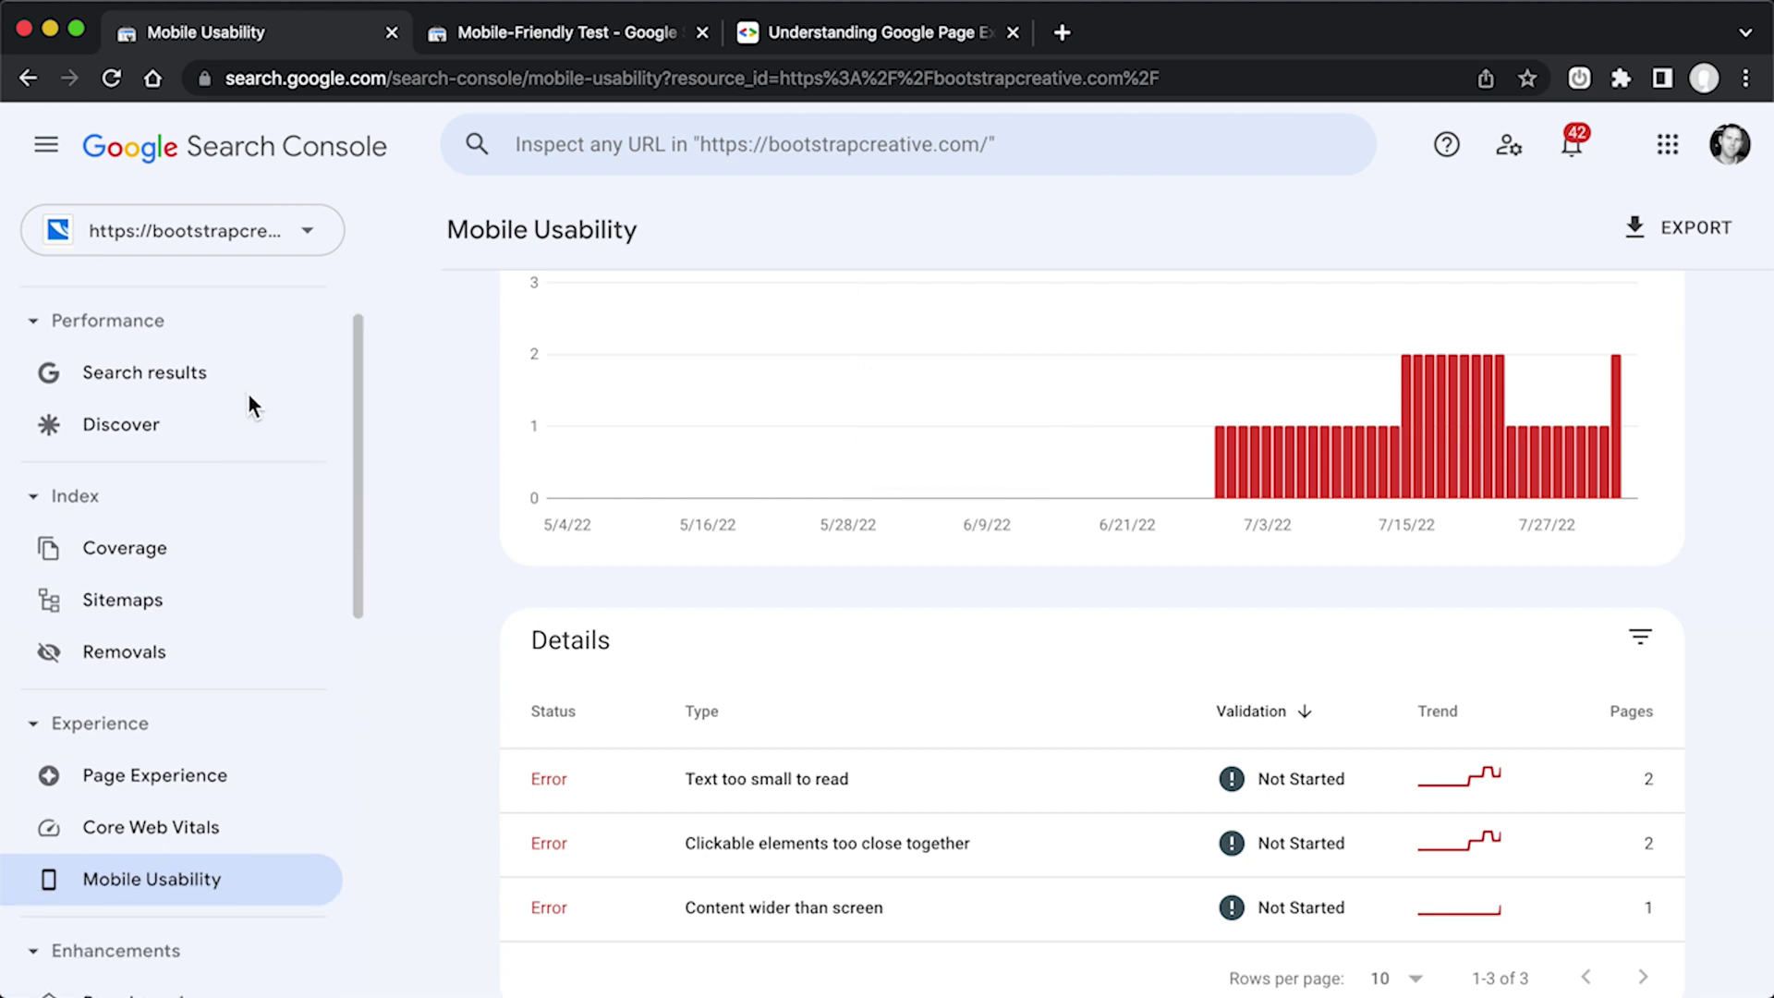
left_click(176, 887)
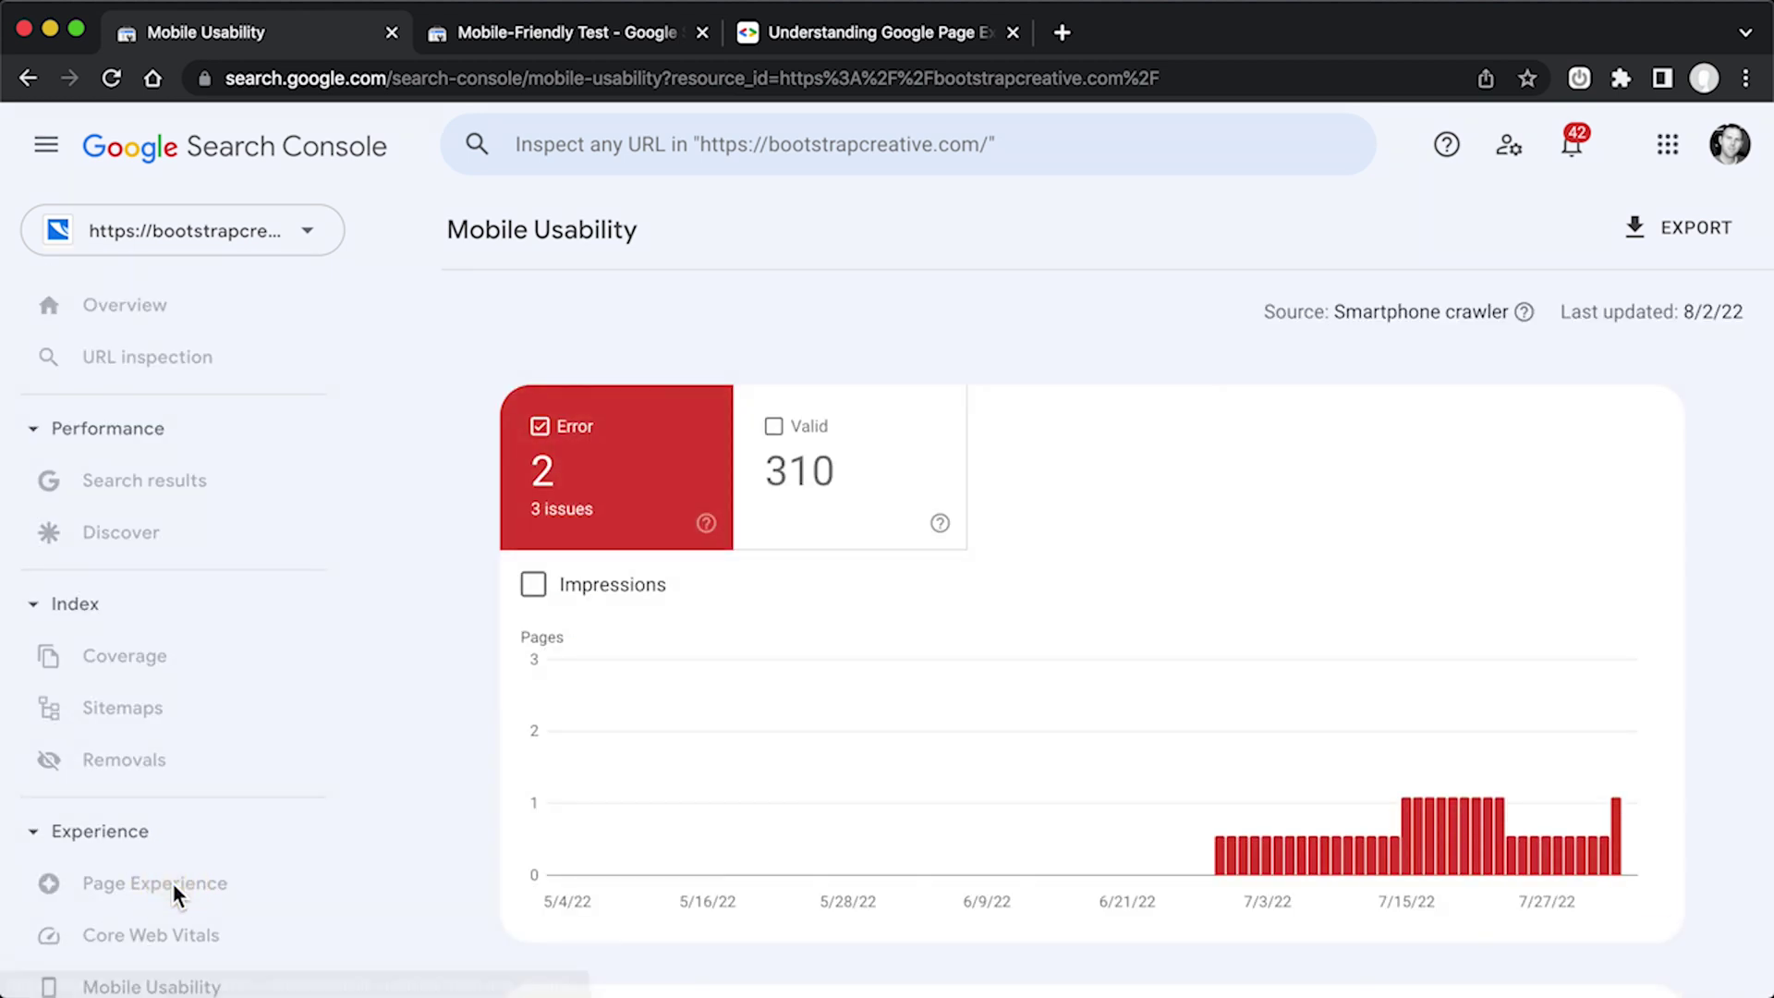
scroll(497, 750, "down", 3)
scroll(497, 750, "down", 2)
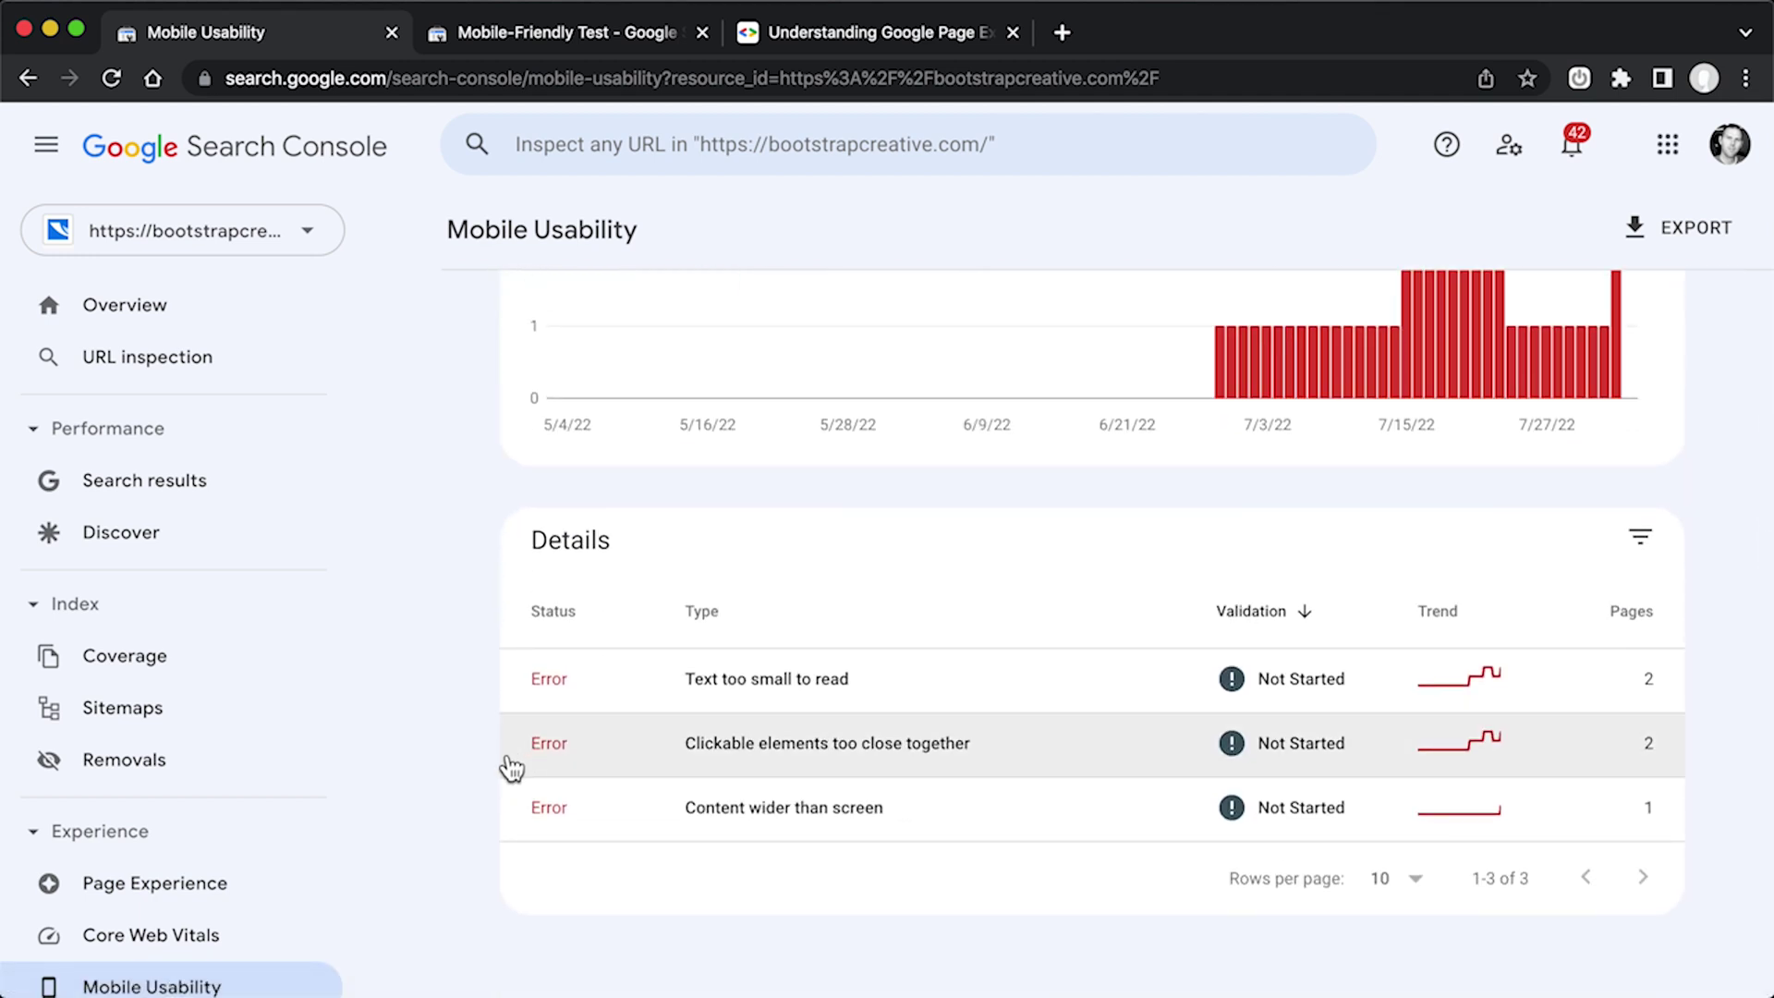
scroll(739, 725, "up", 1)
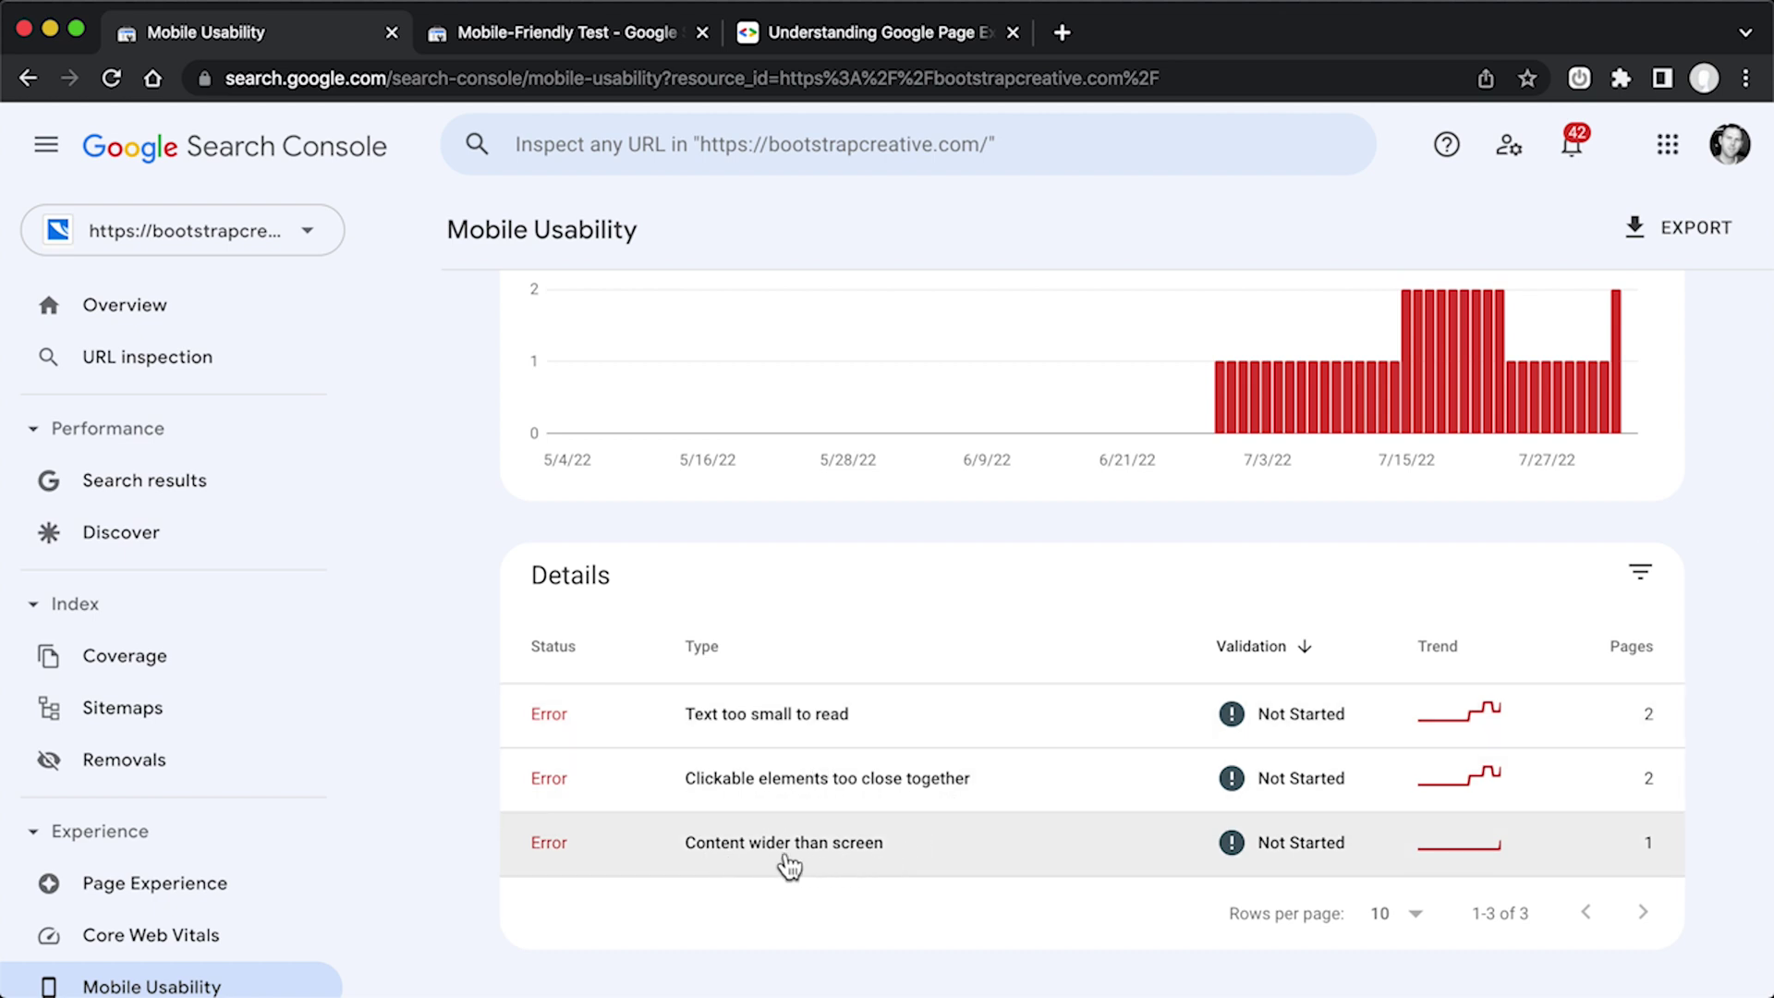
scroll(822, 850, "up", 4)
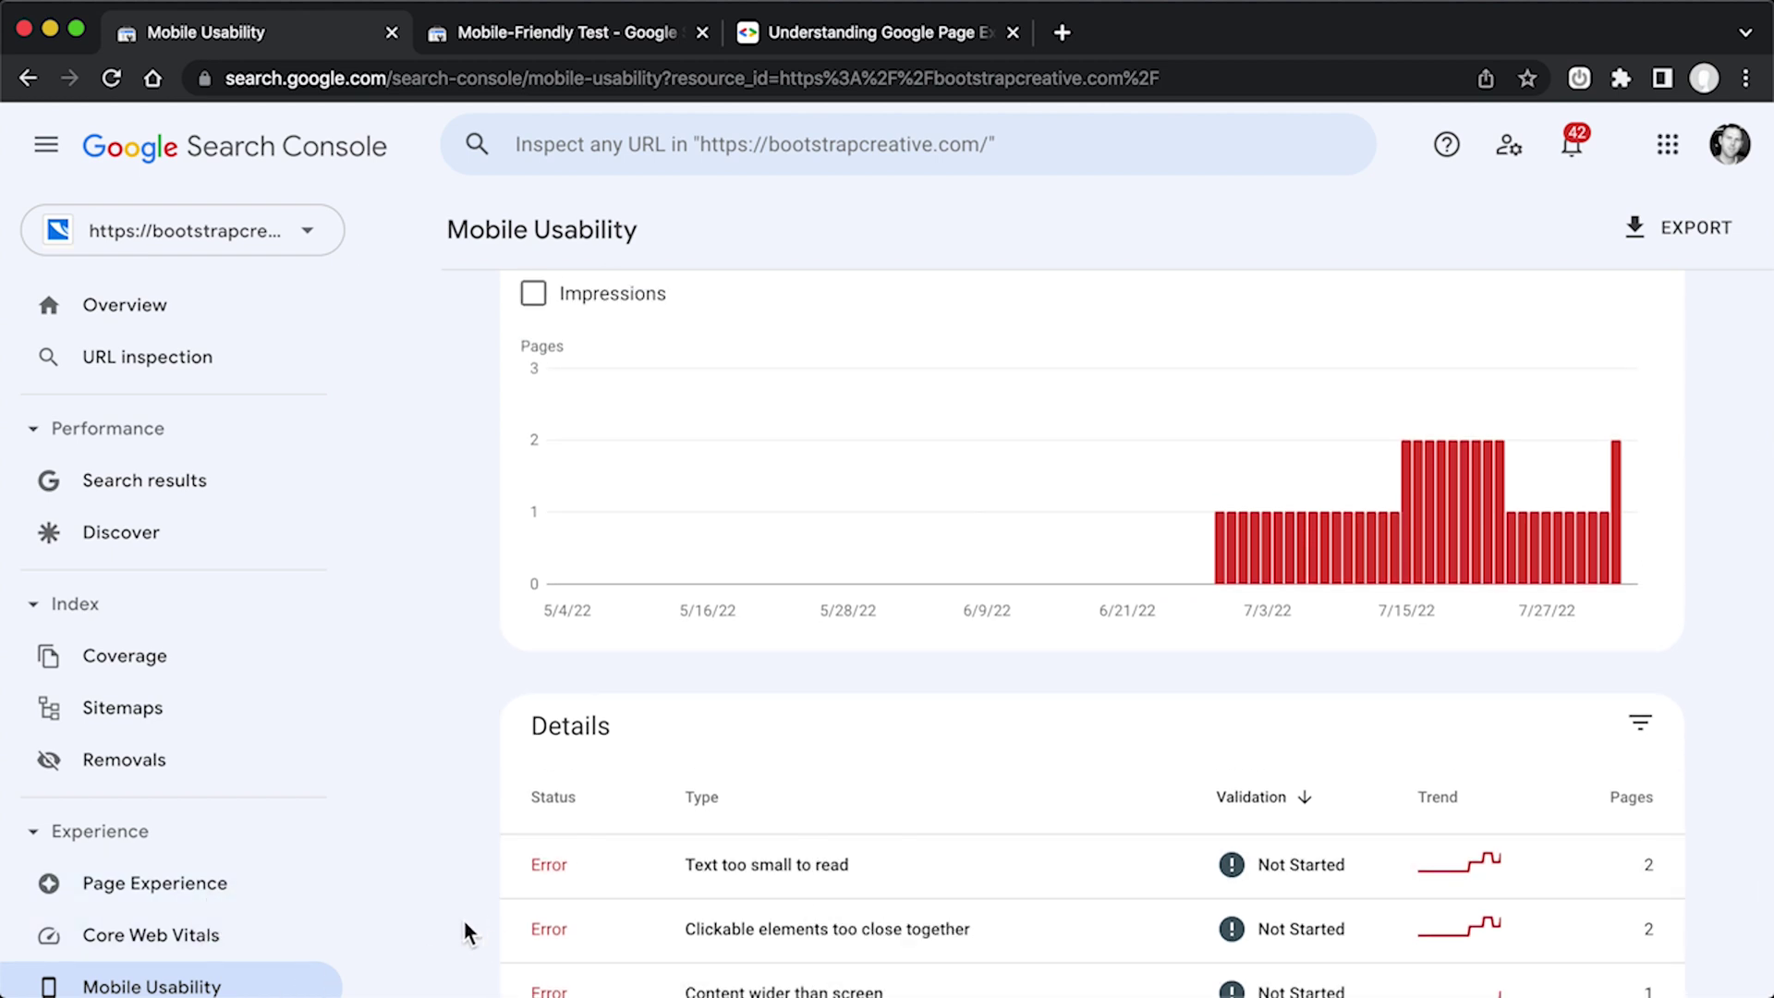
scroll(468, 916, "up", 1)
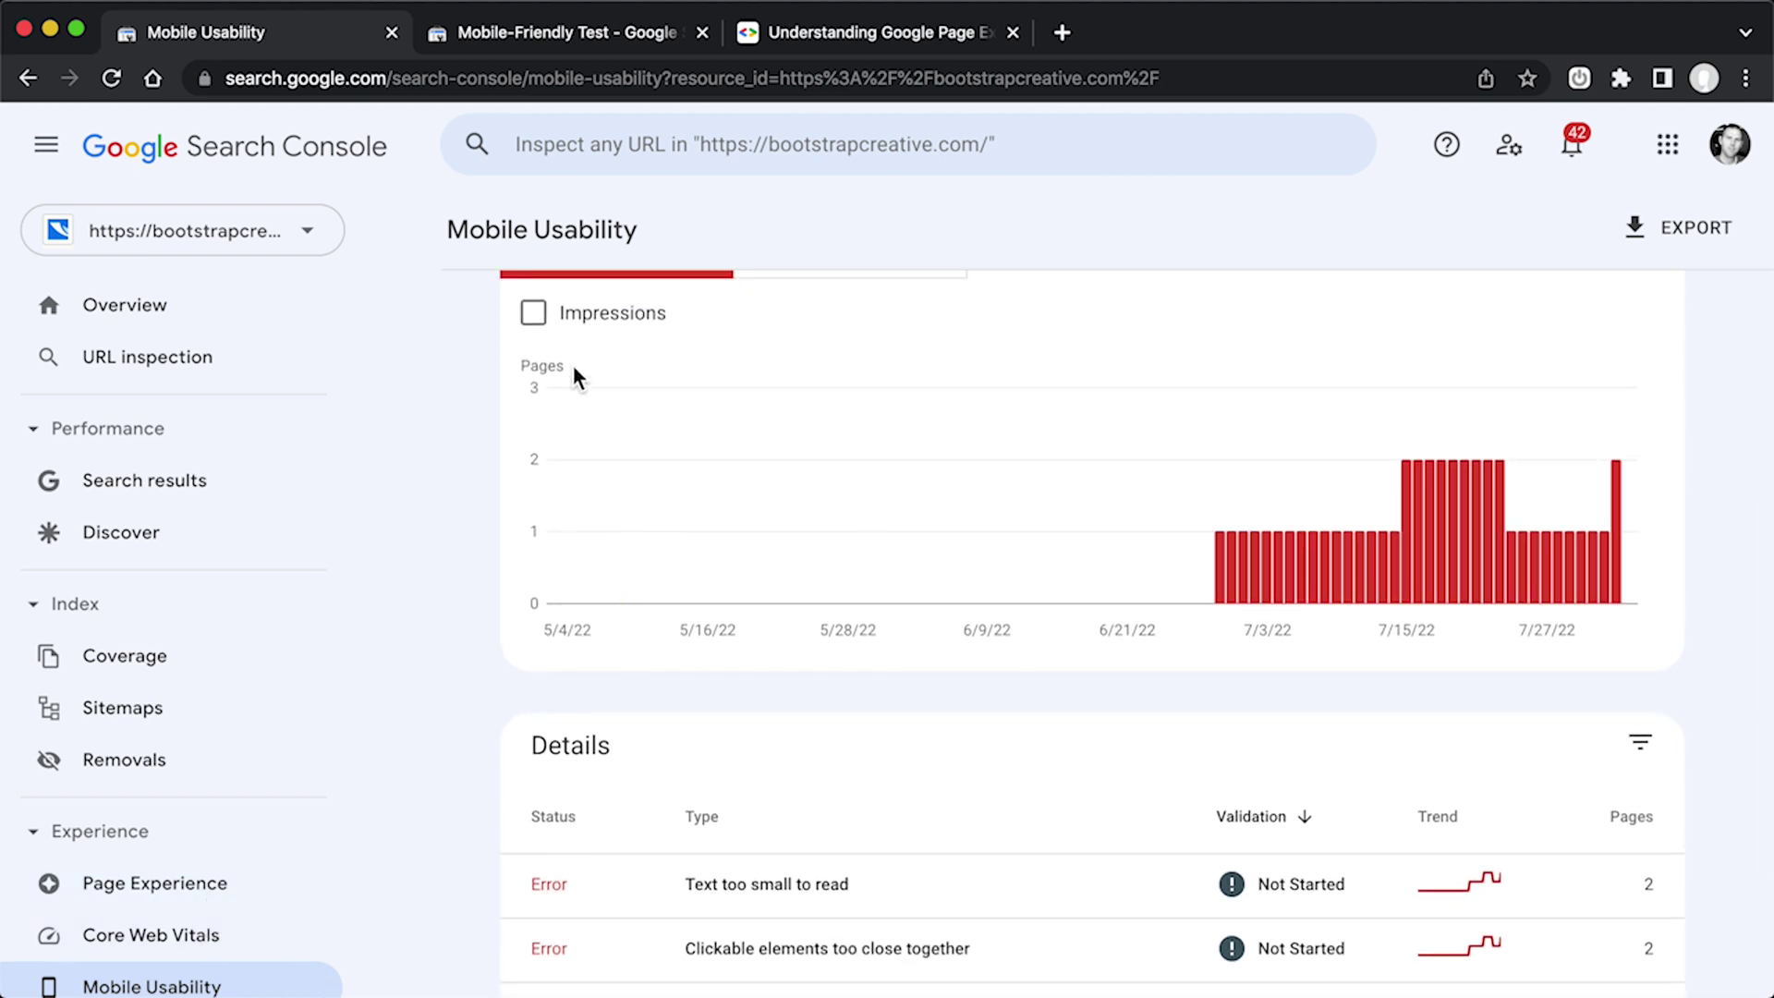
Check the earlier test result, then highlight the page experience article's paragraph on ranking.
left_click(520, 35)
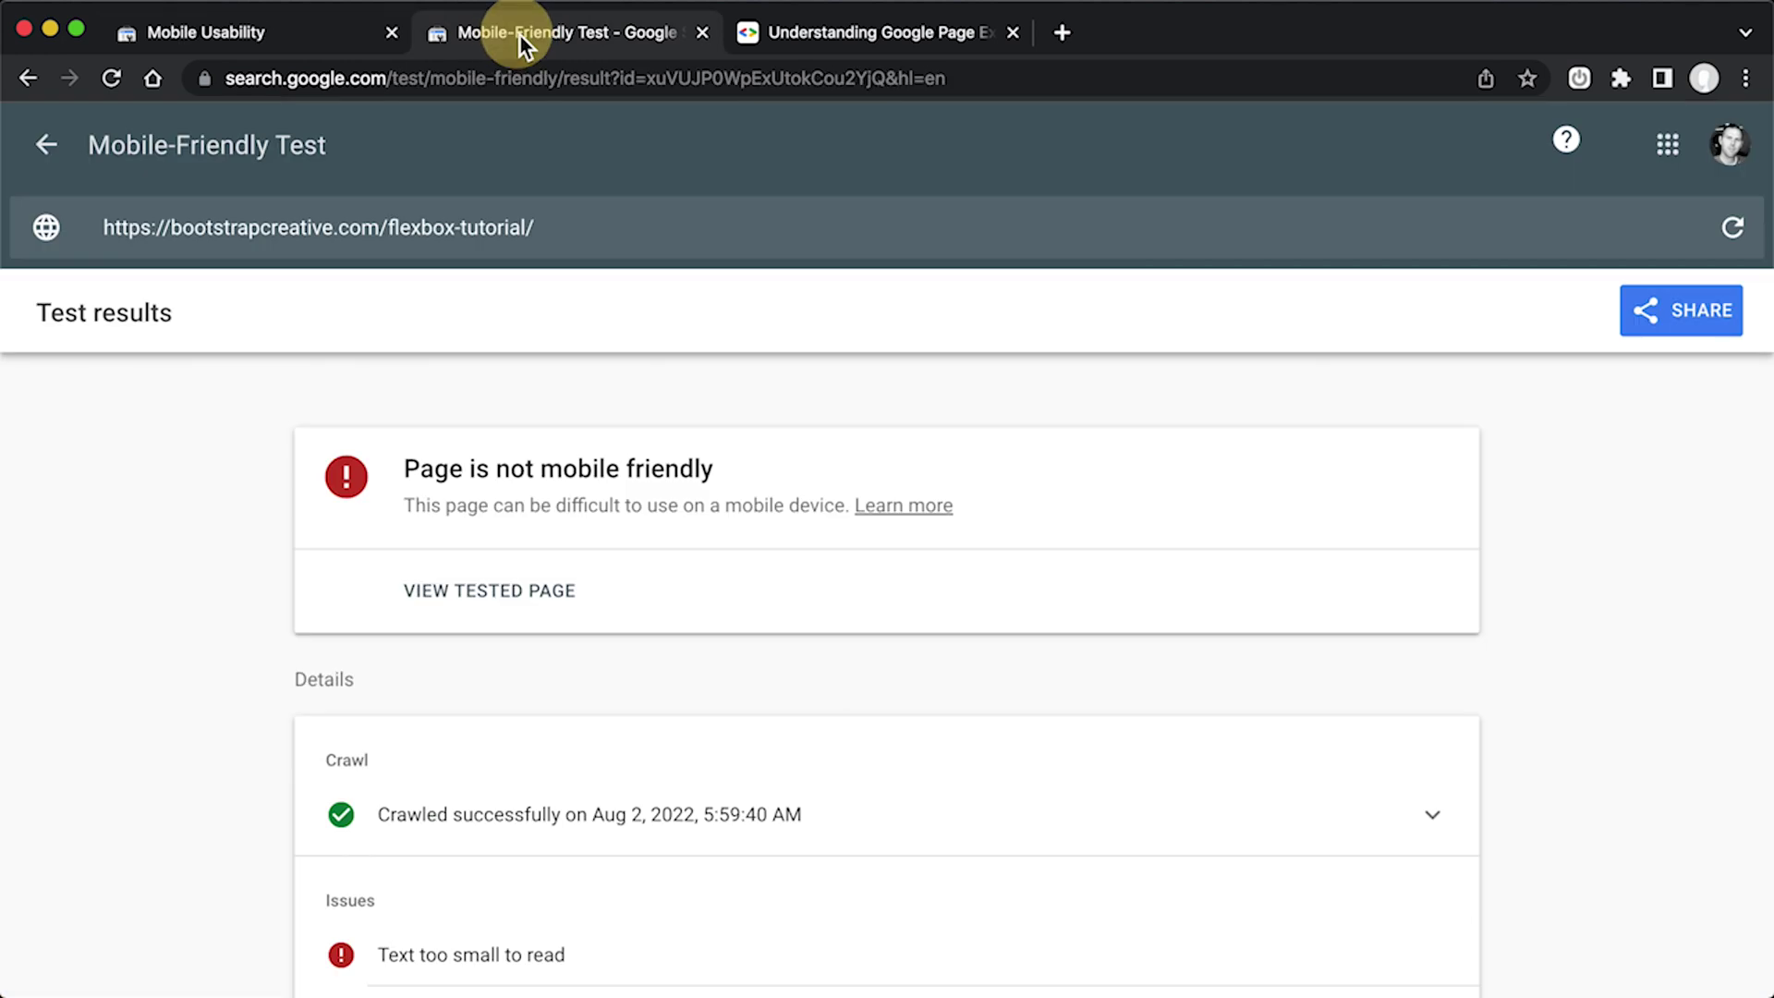
left_click(822, 30)
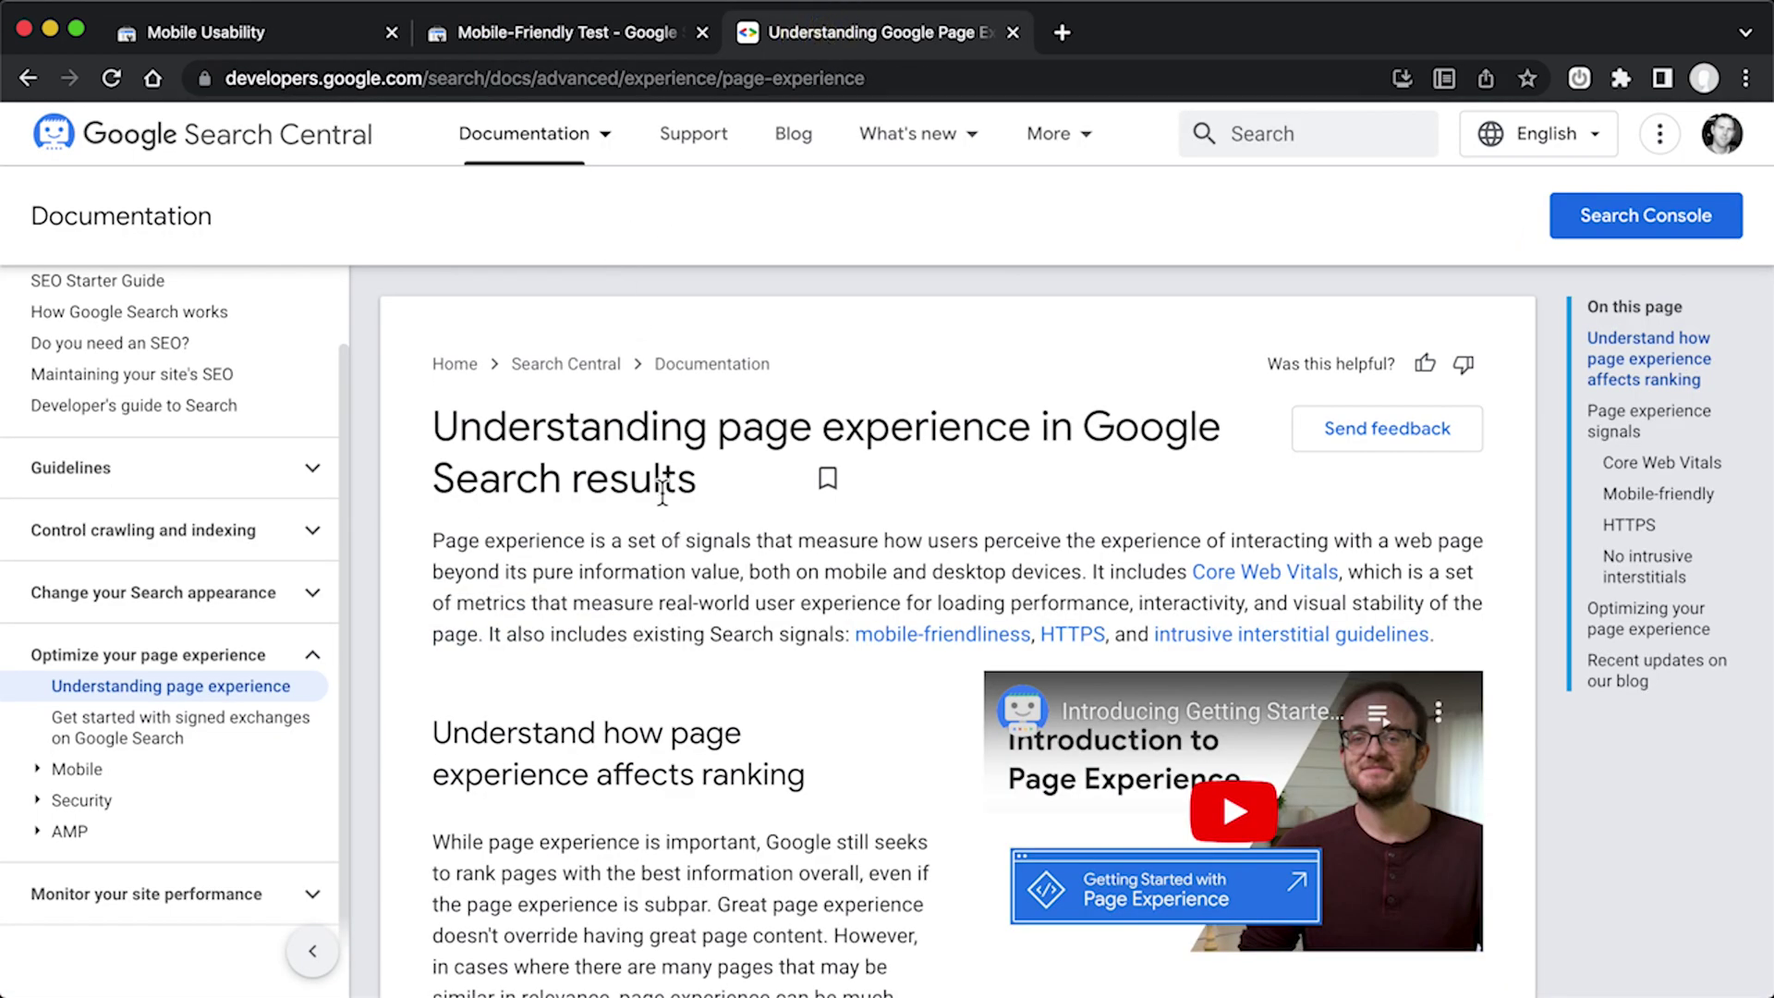
scroll(659, 487, "down", 3)
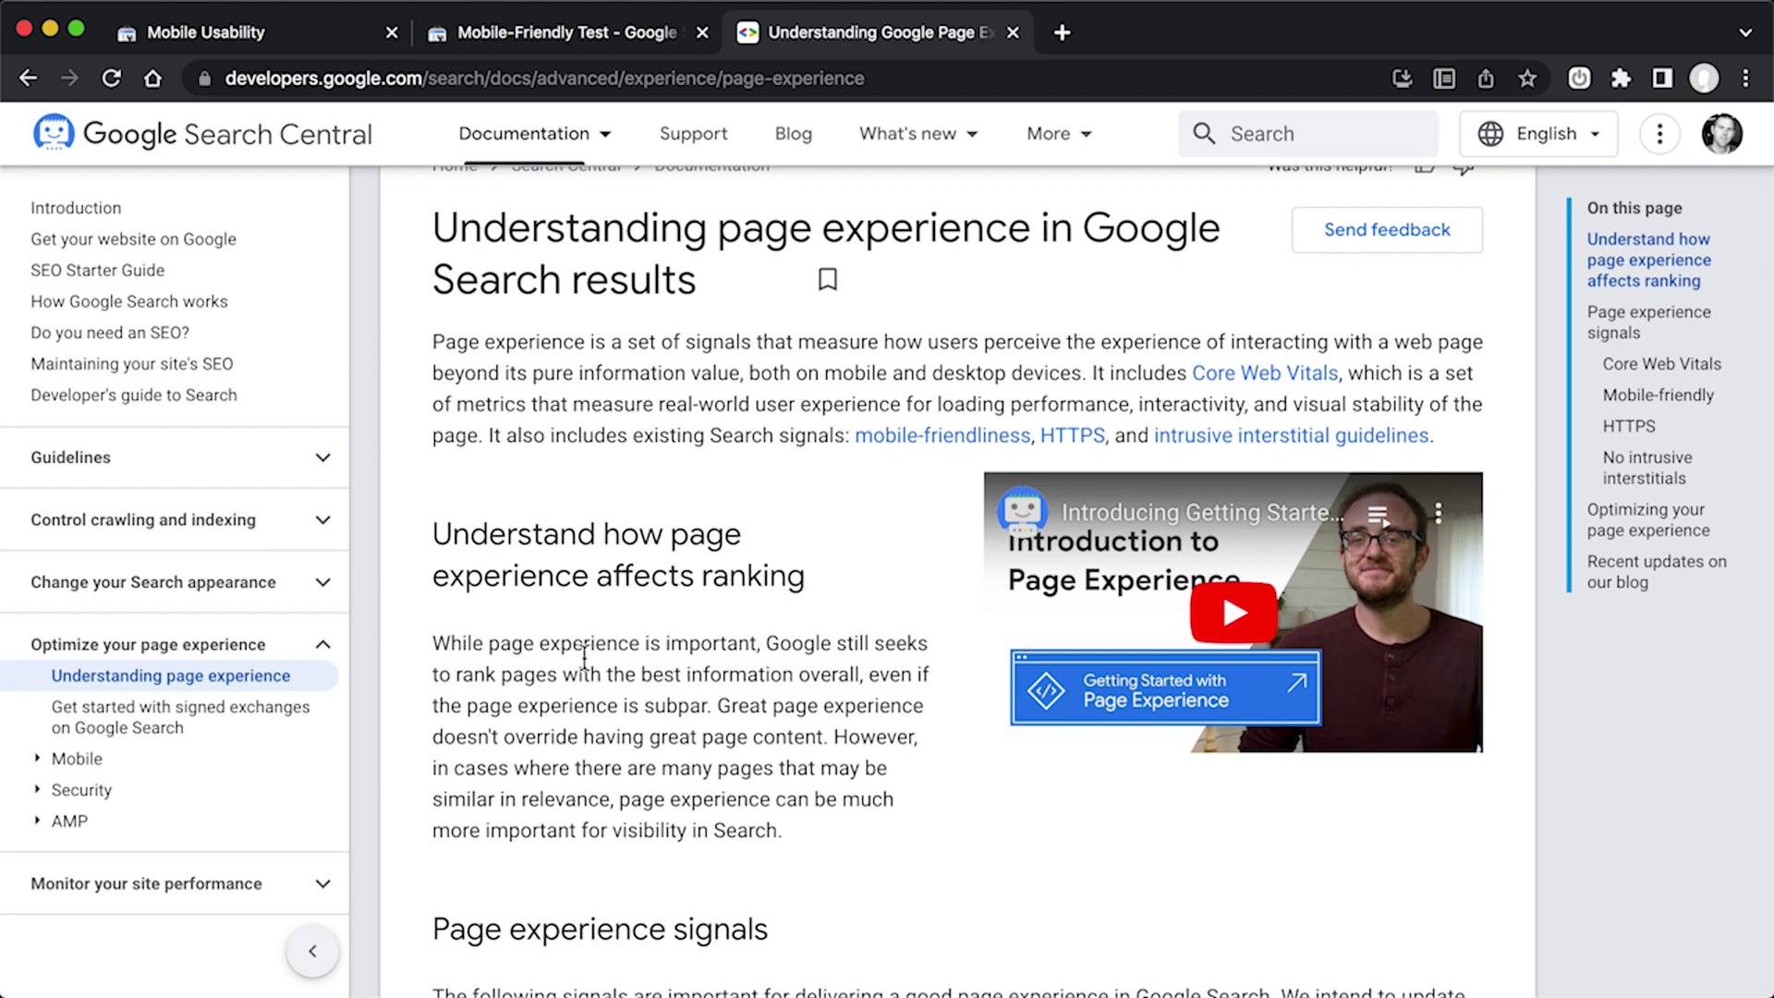
left_click_drag(449, 651, 418, 812)
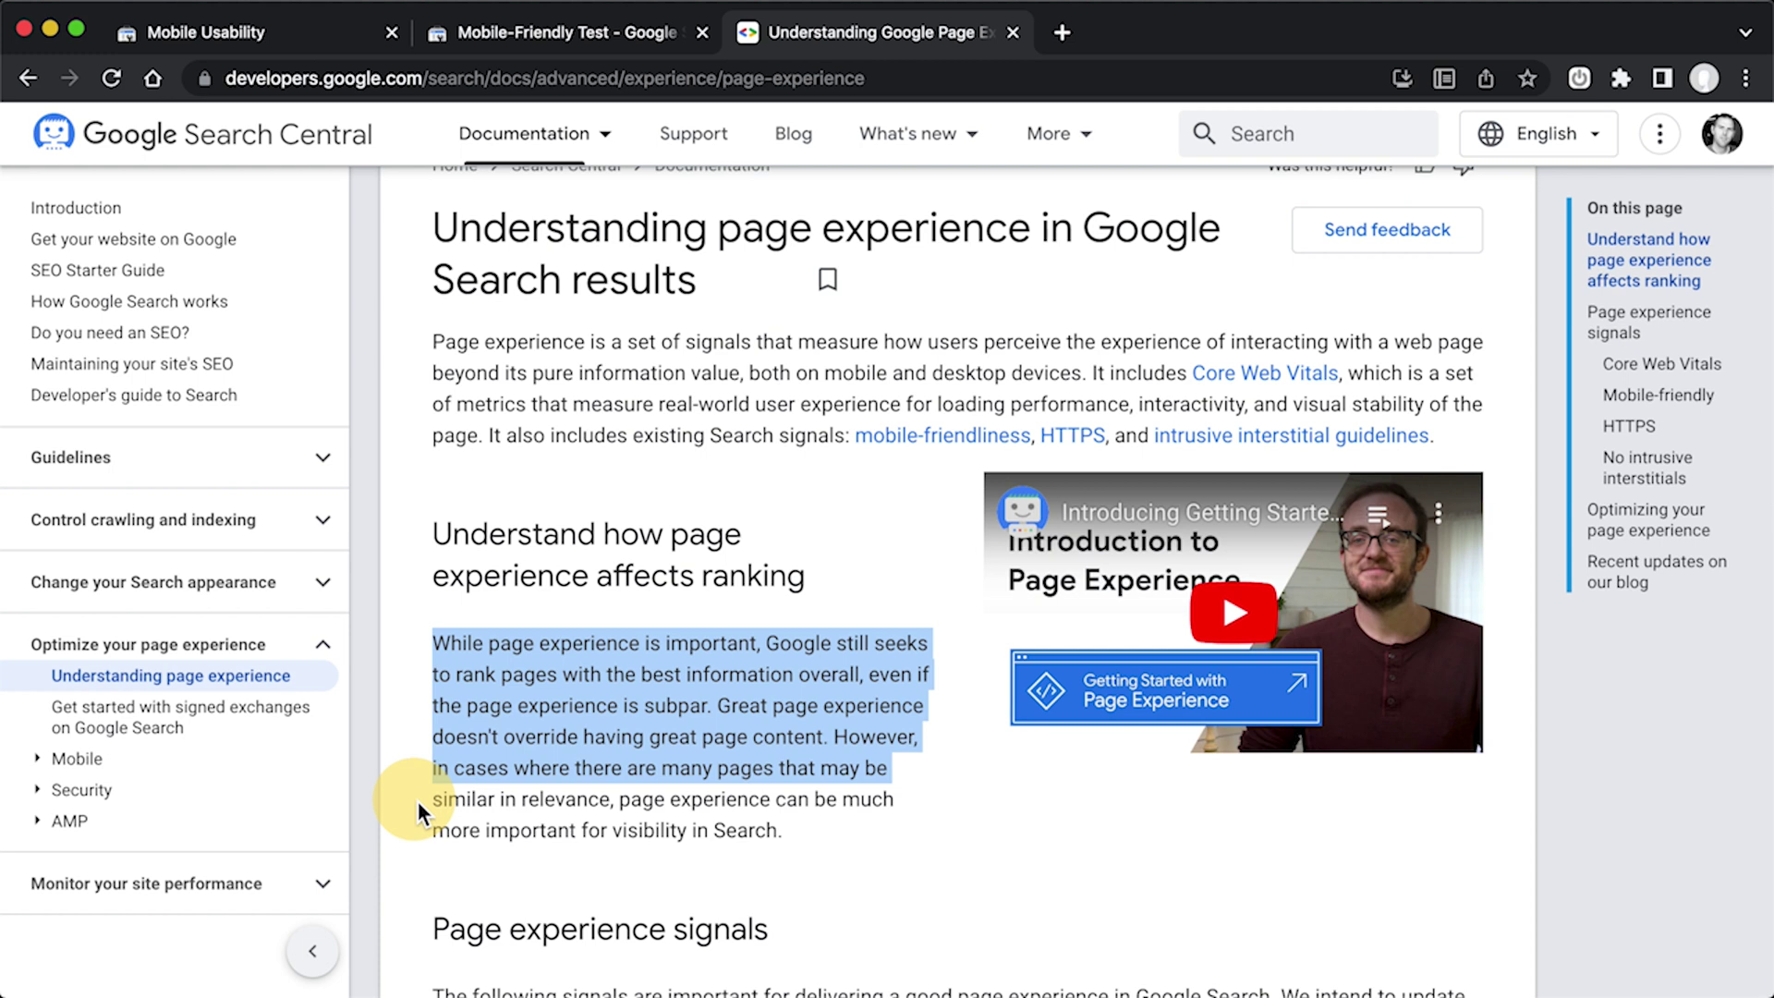
left_click_drag(419, 812, 420, 810)
left_click(662, 794)
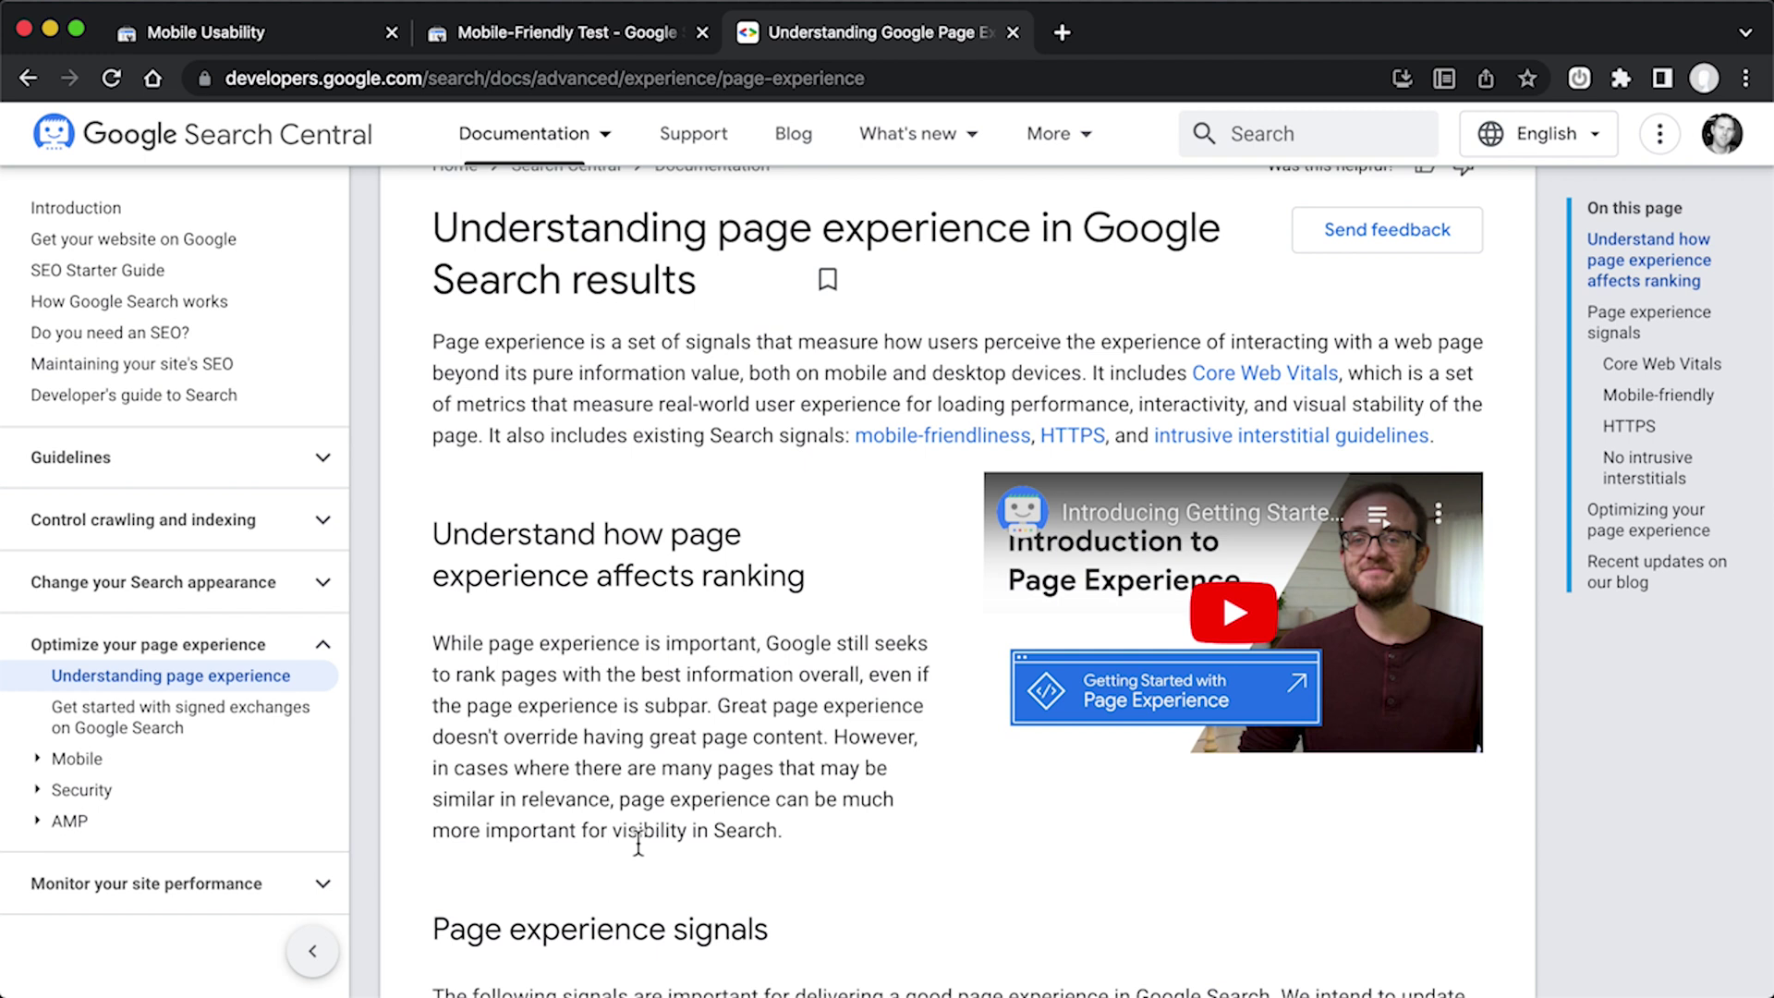
left_click_drag(835, 738, 966, 834)
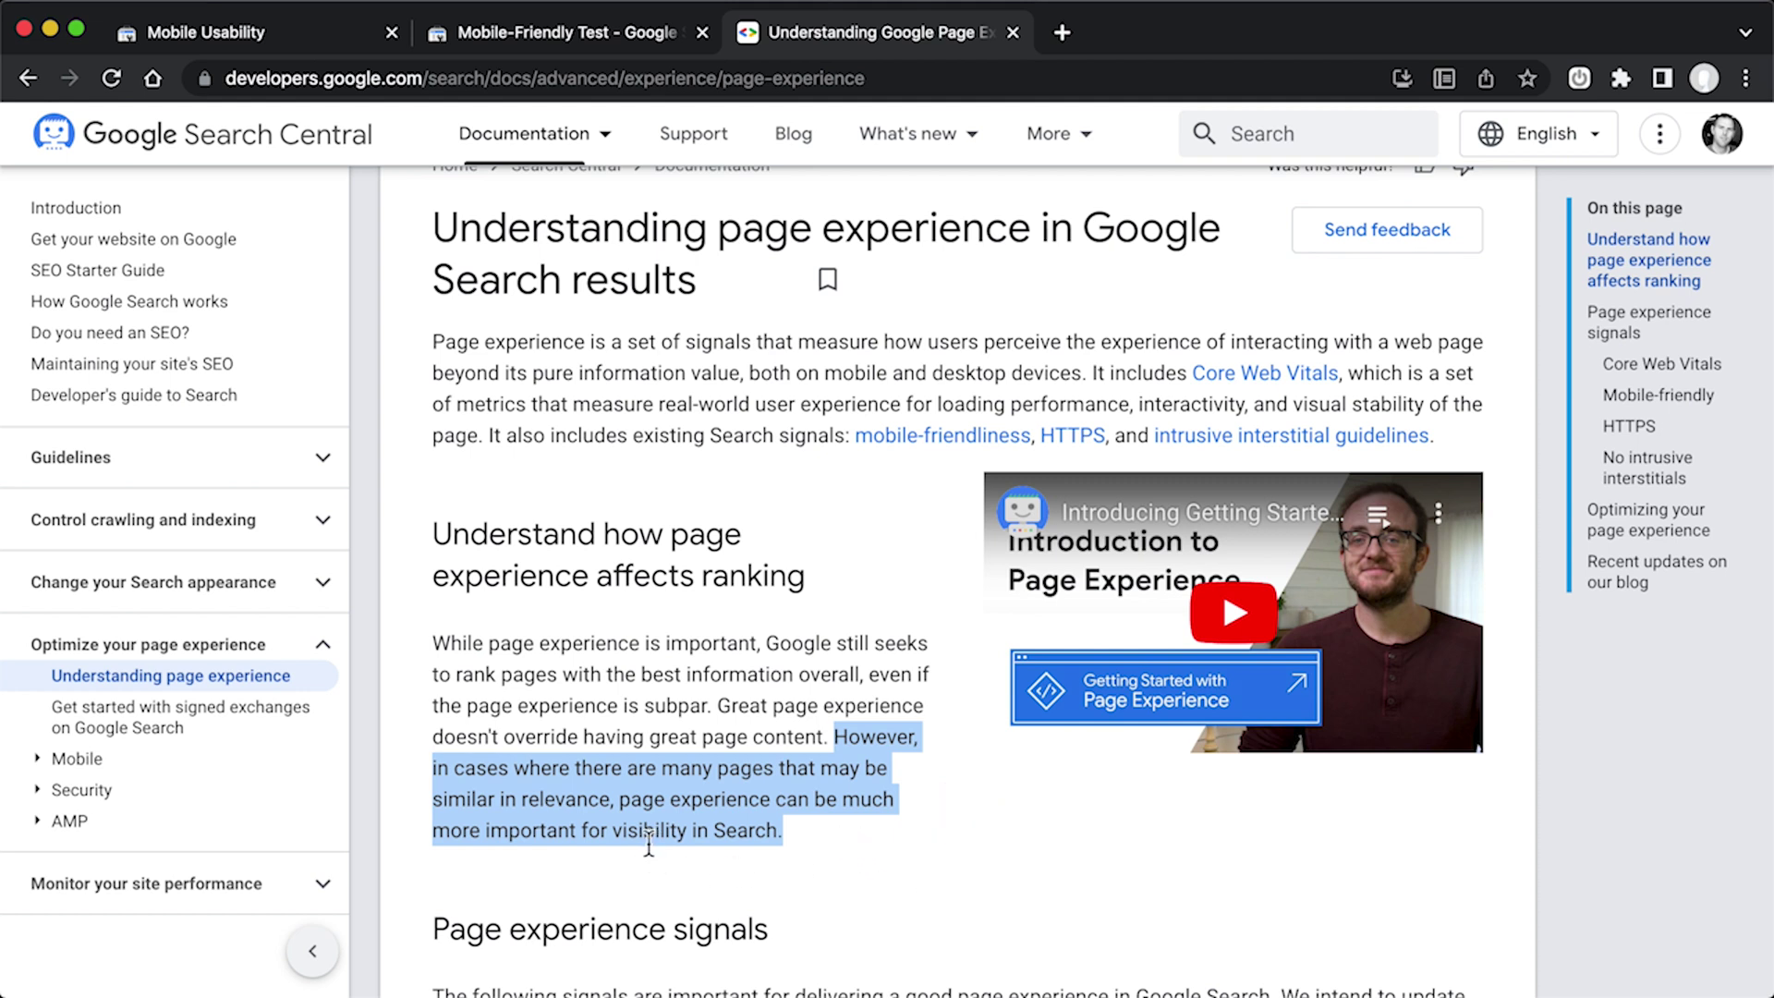
left_click(846, 850)
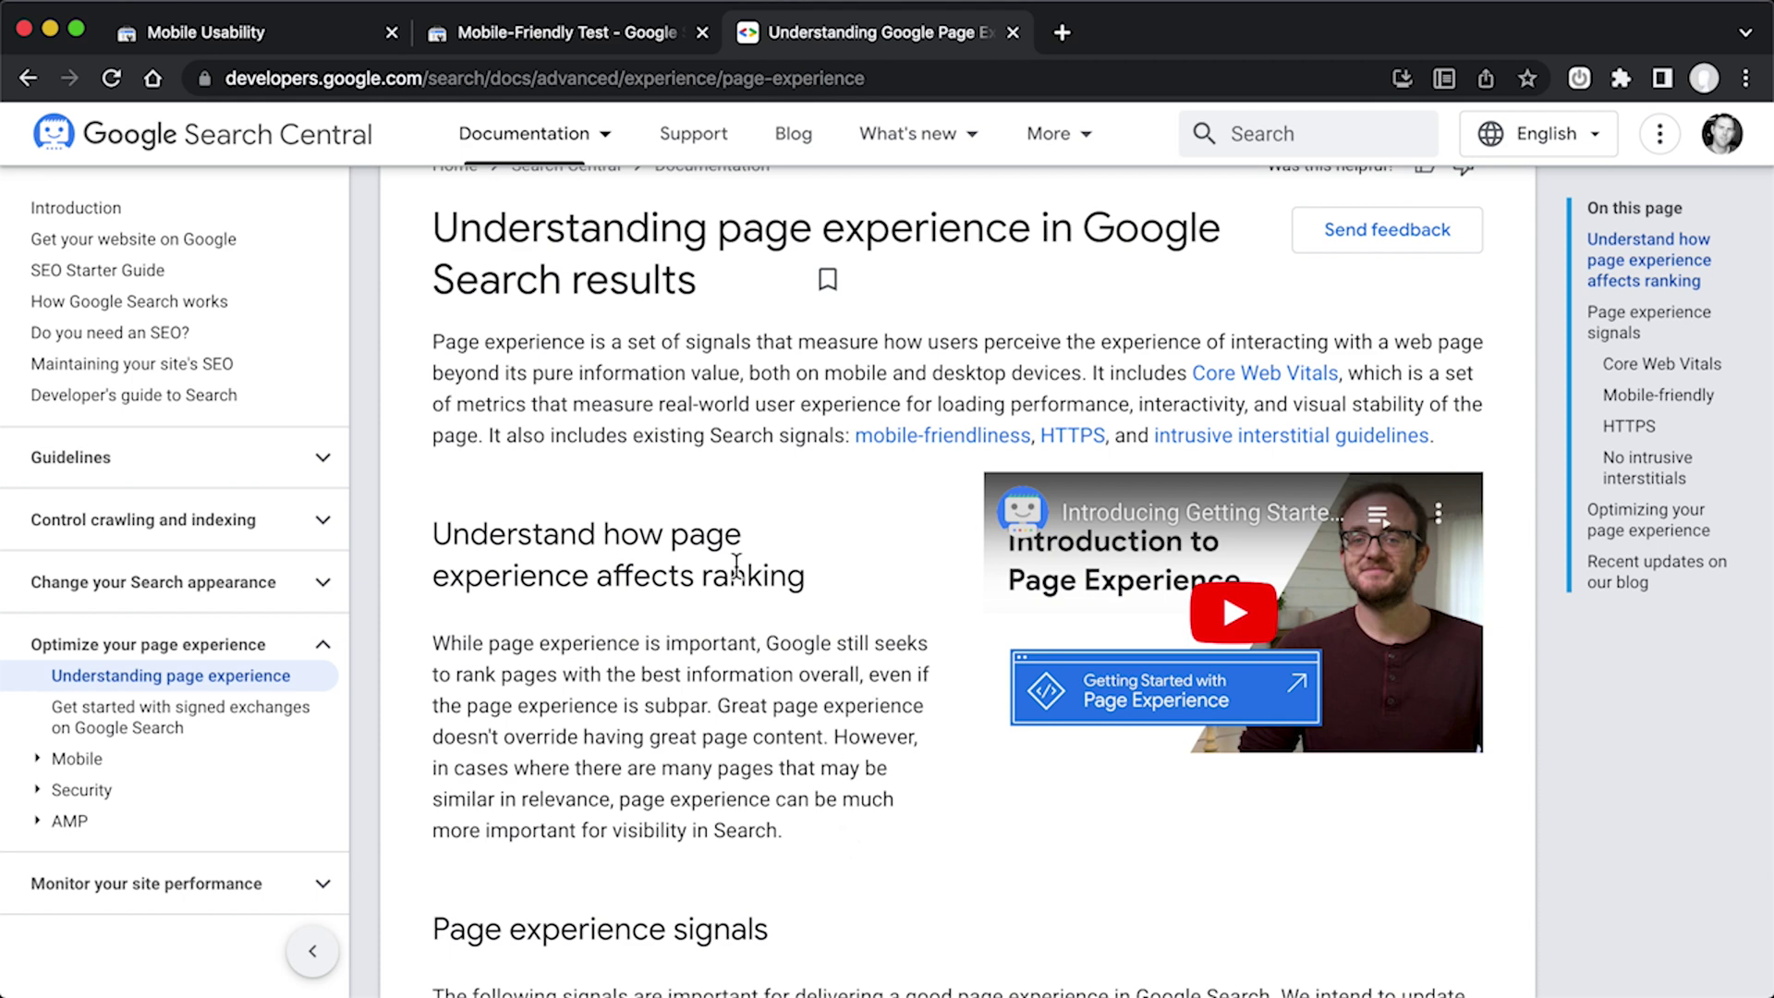
Open the 'Text too small to read' issue and show the flexbox-tutorial example URL's details.
left_click(254, 32)
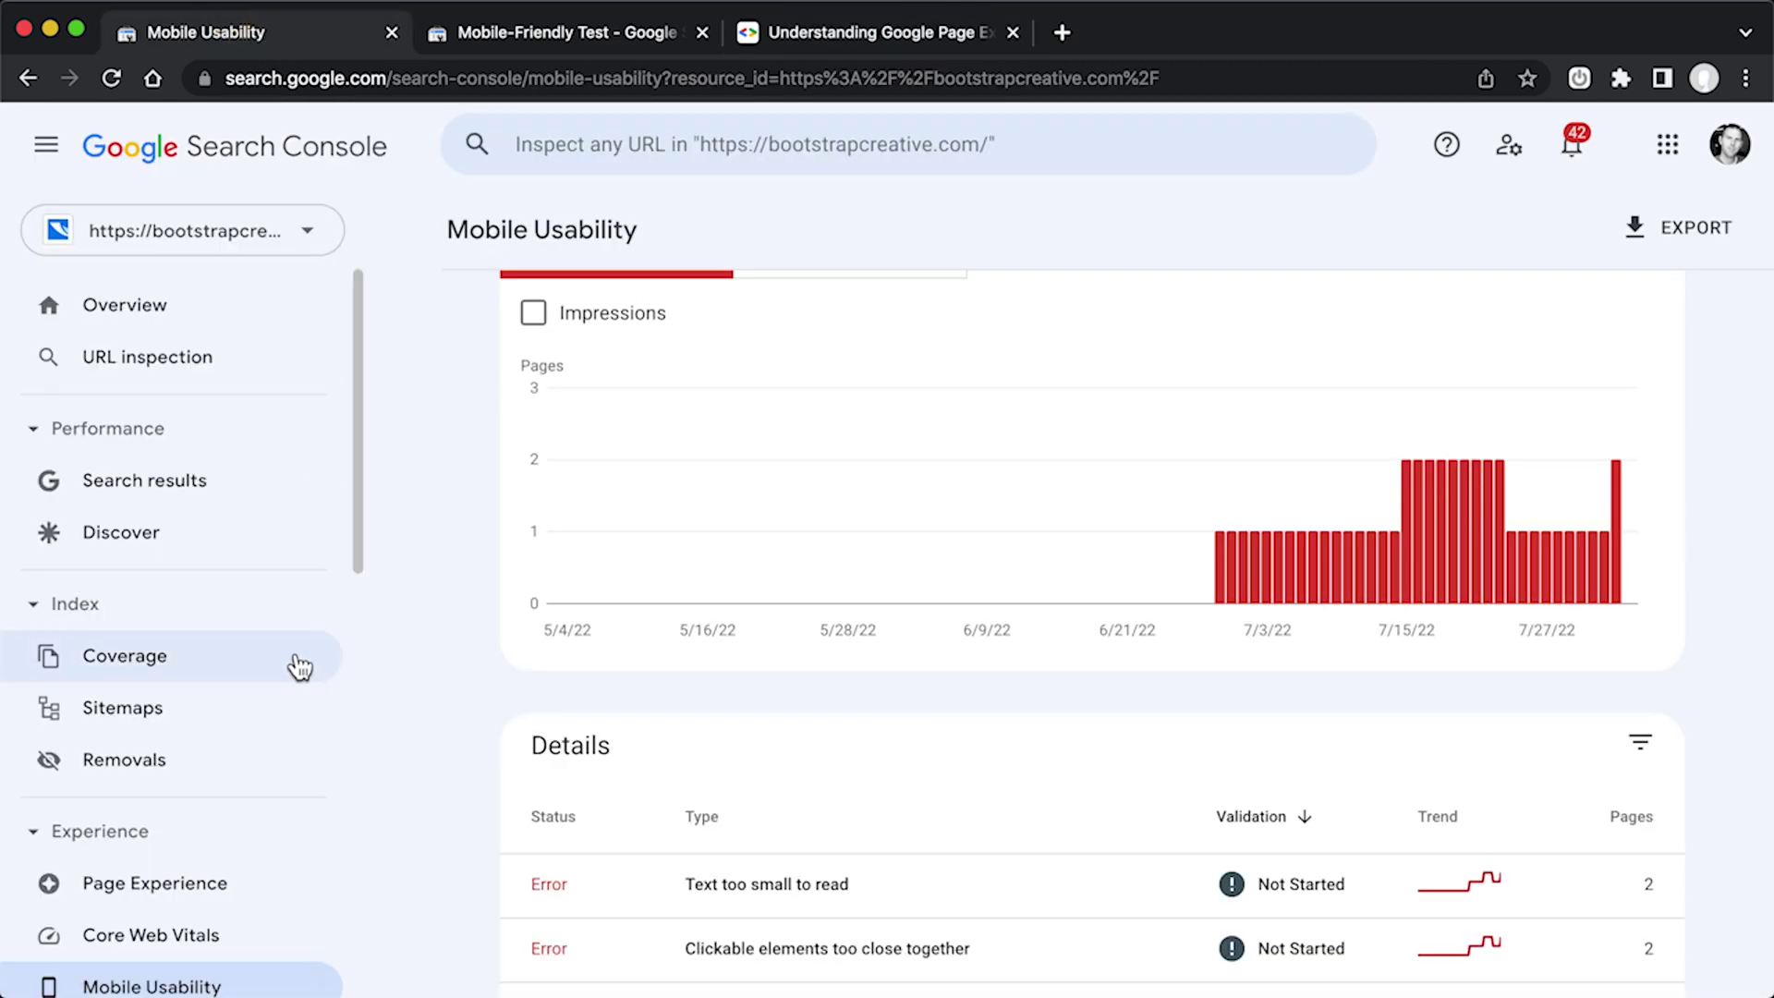
scroll(297, 662, "down", 1)
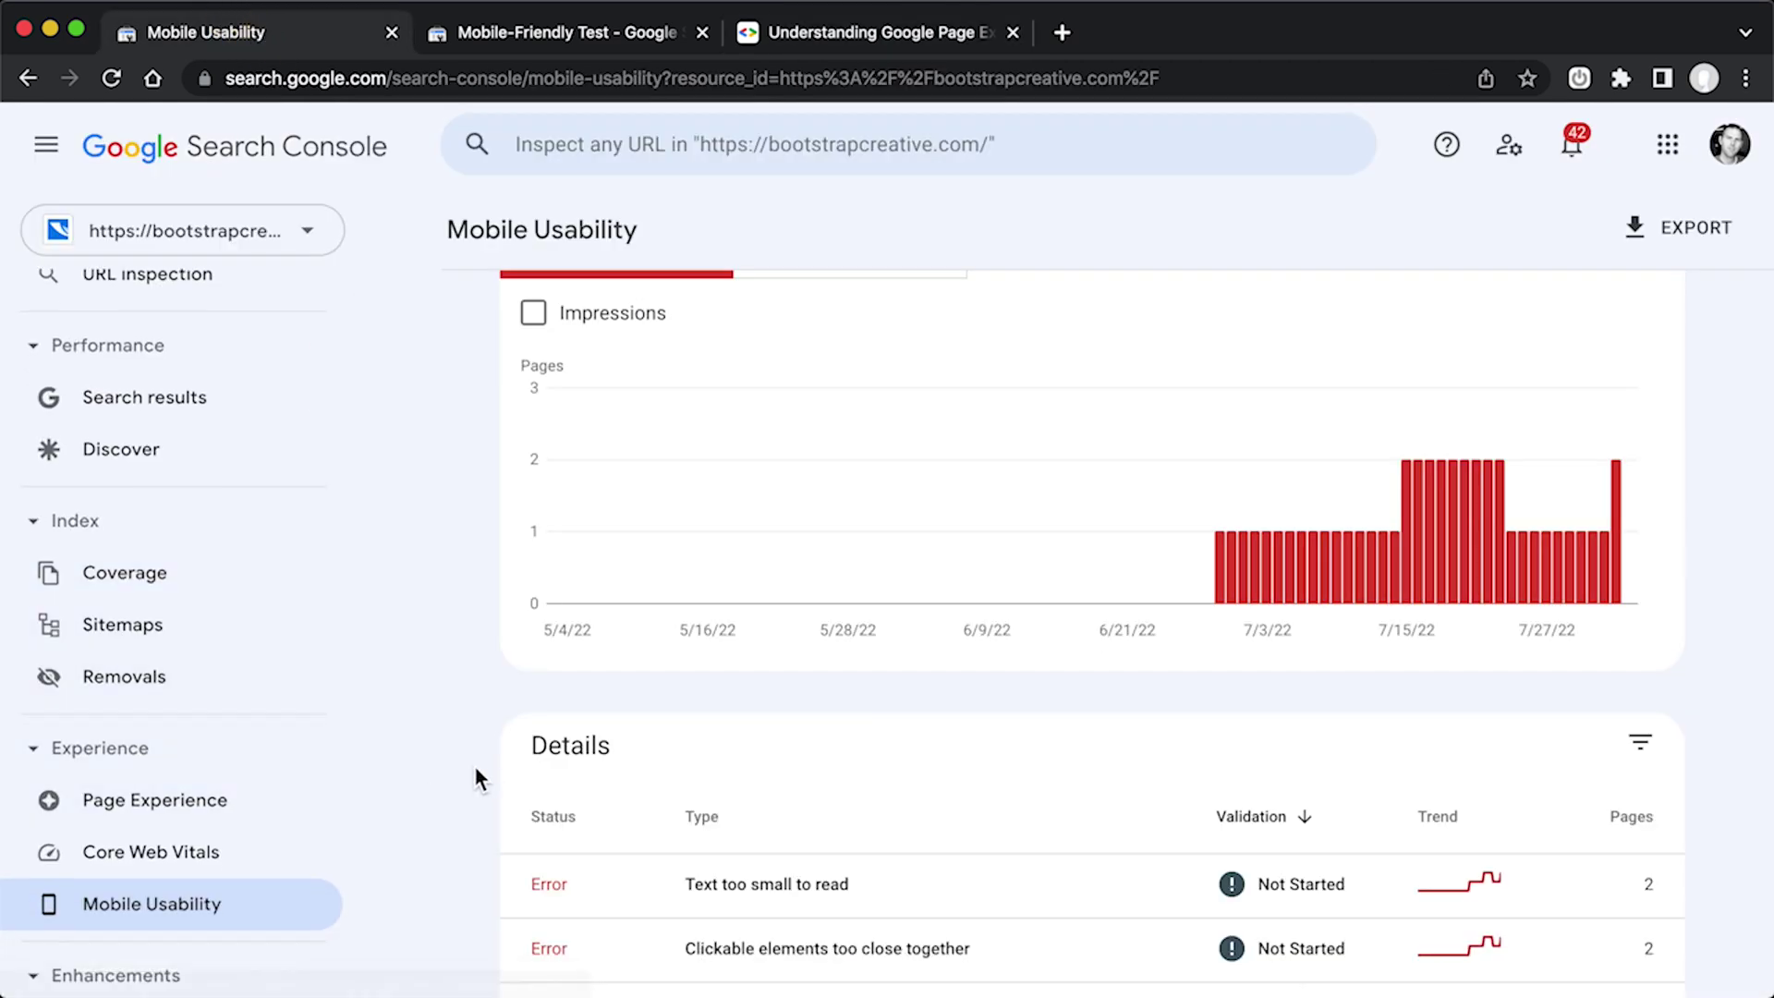
scroll(892, 806, "down", 1)
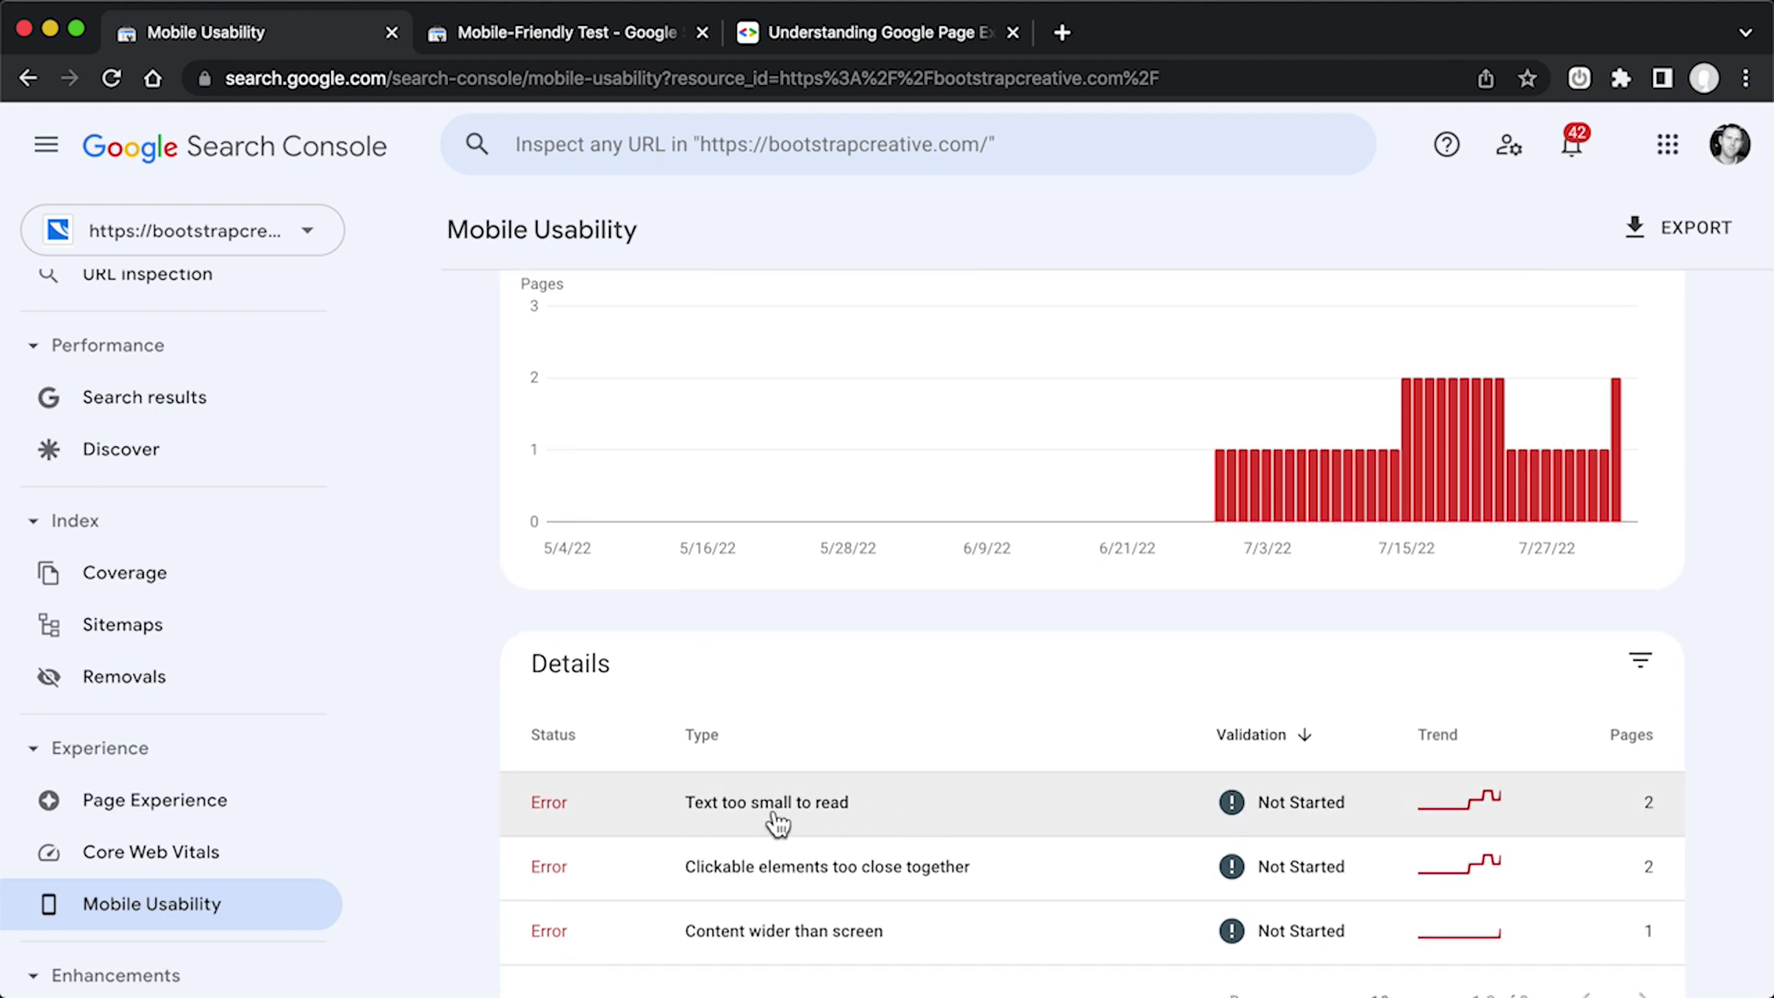
left_click(790, 805)
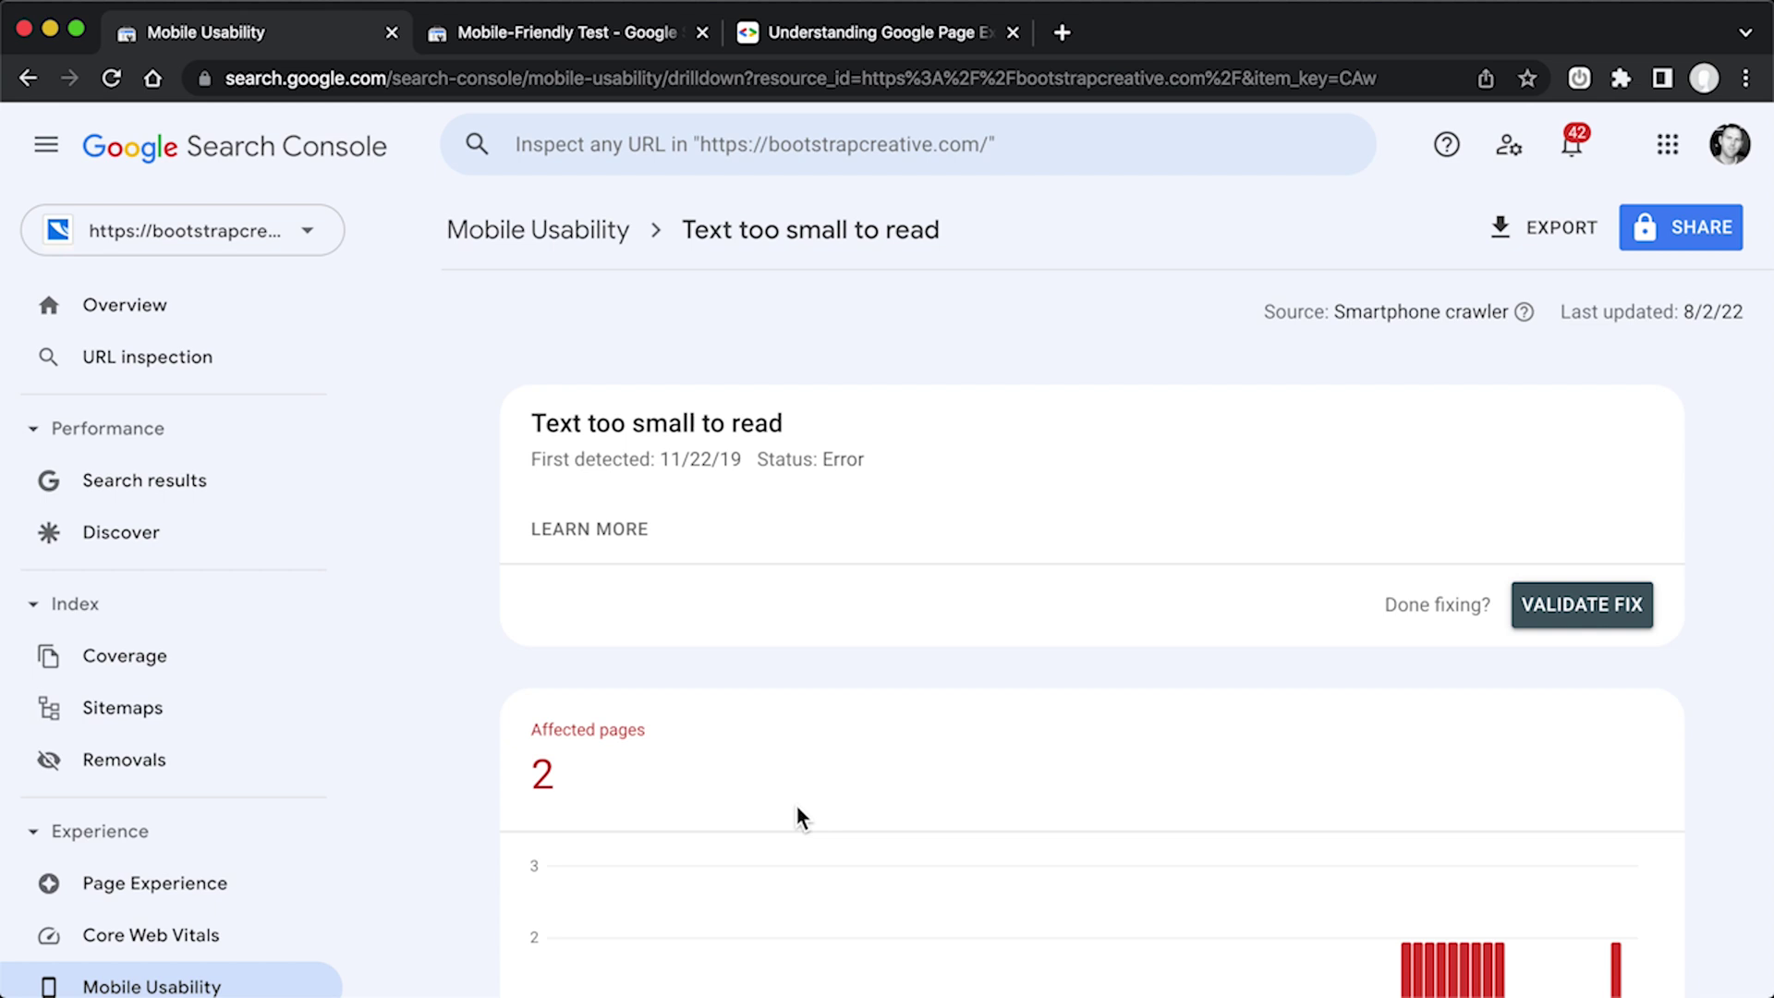
scroll(840, 790, "down", 5)
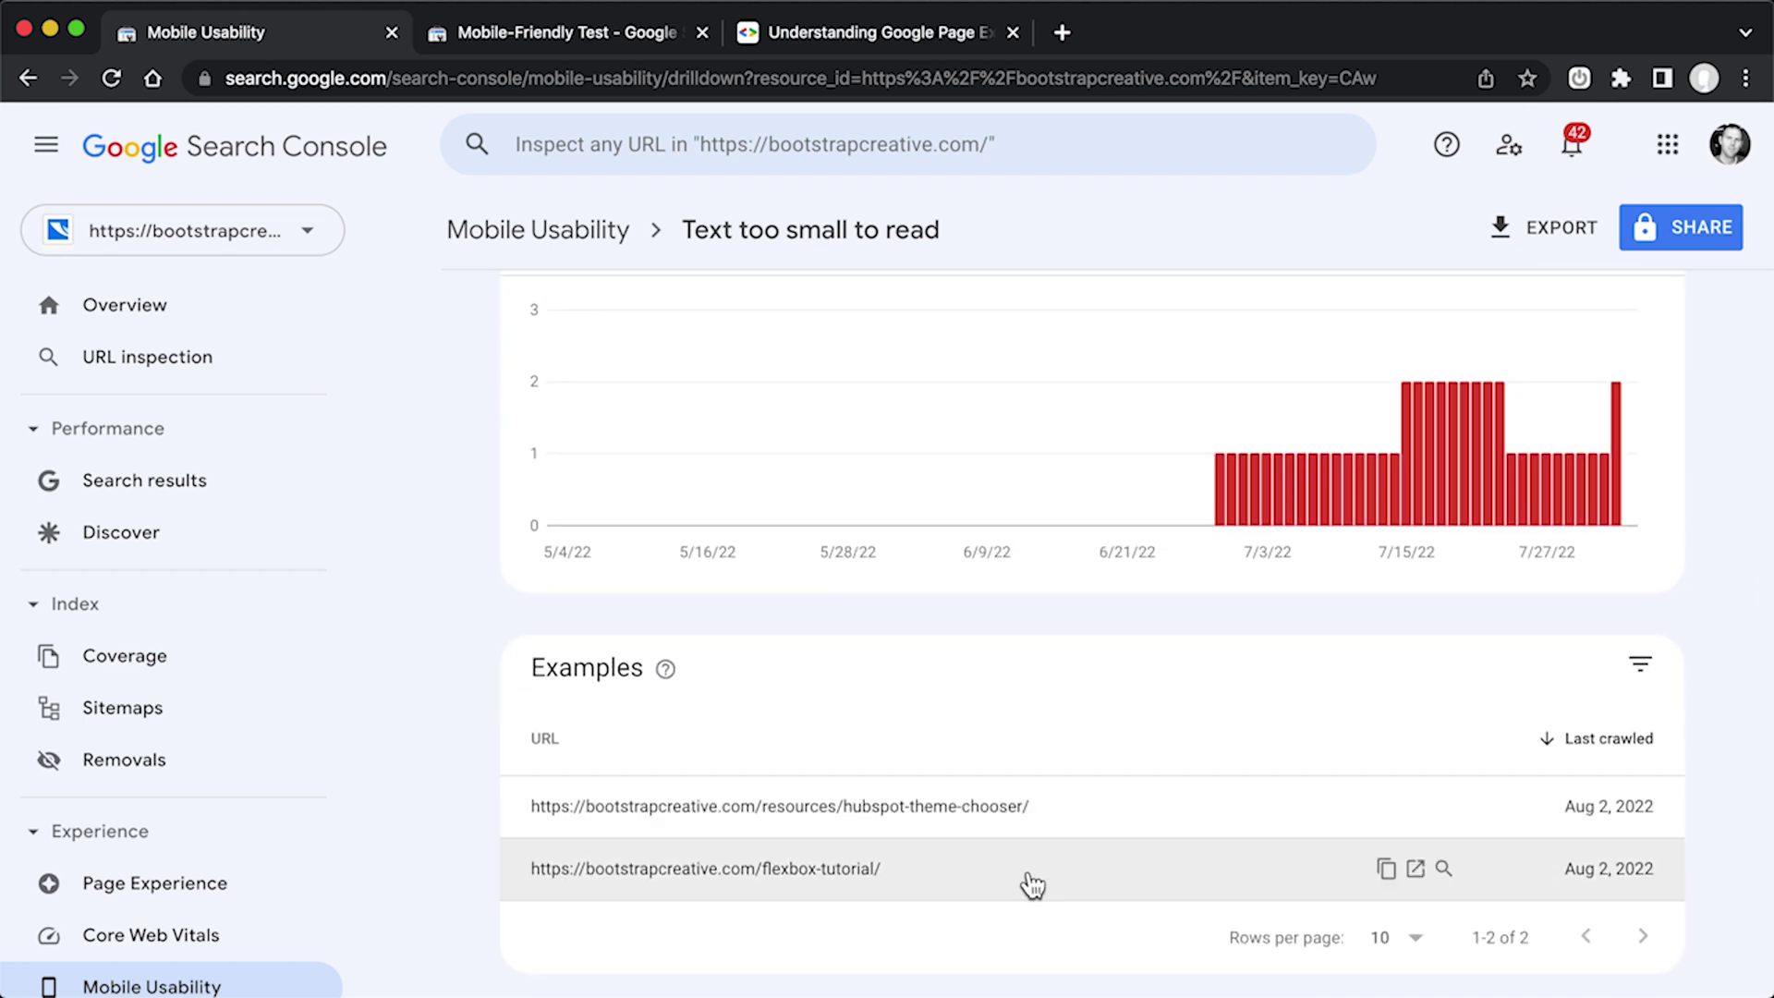
left_click(968, 885)
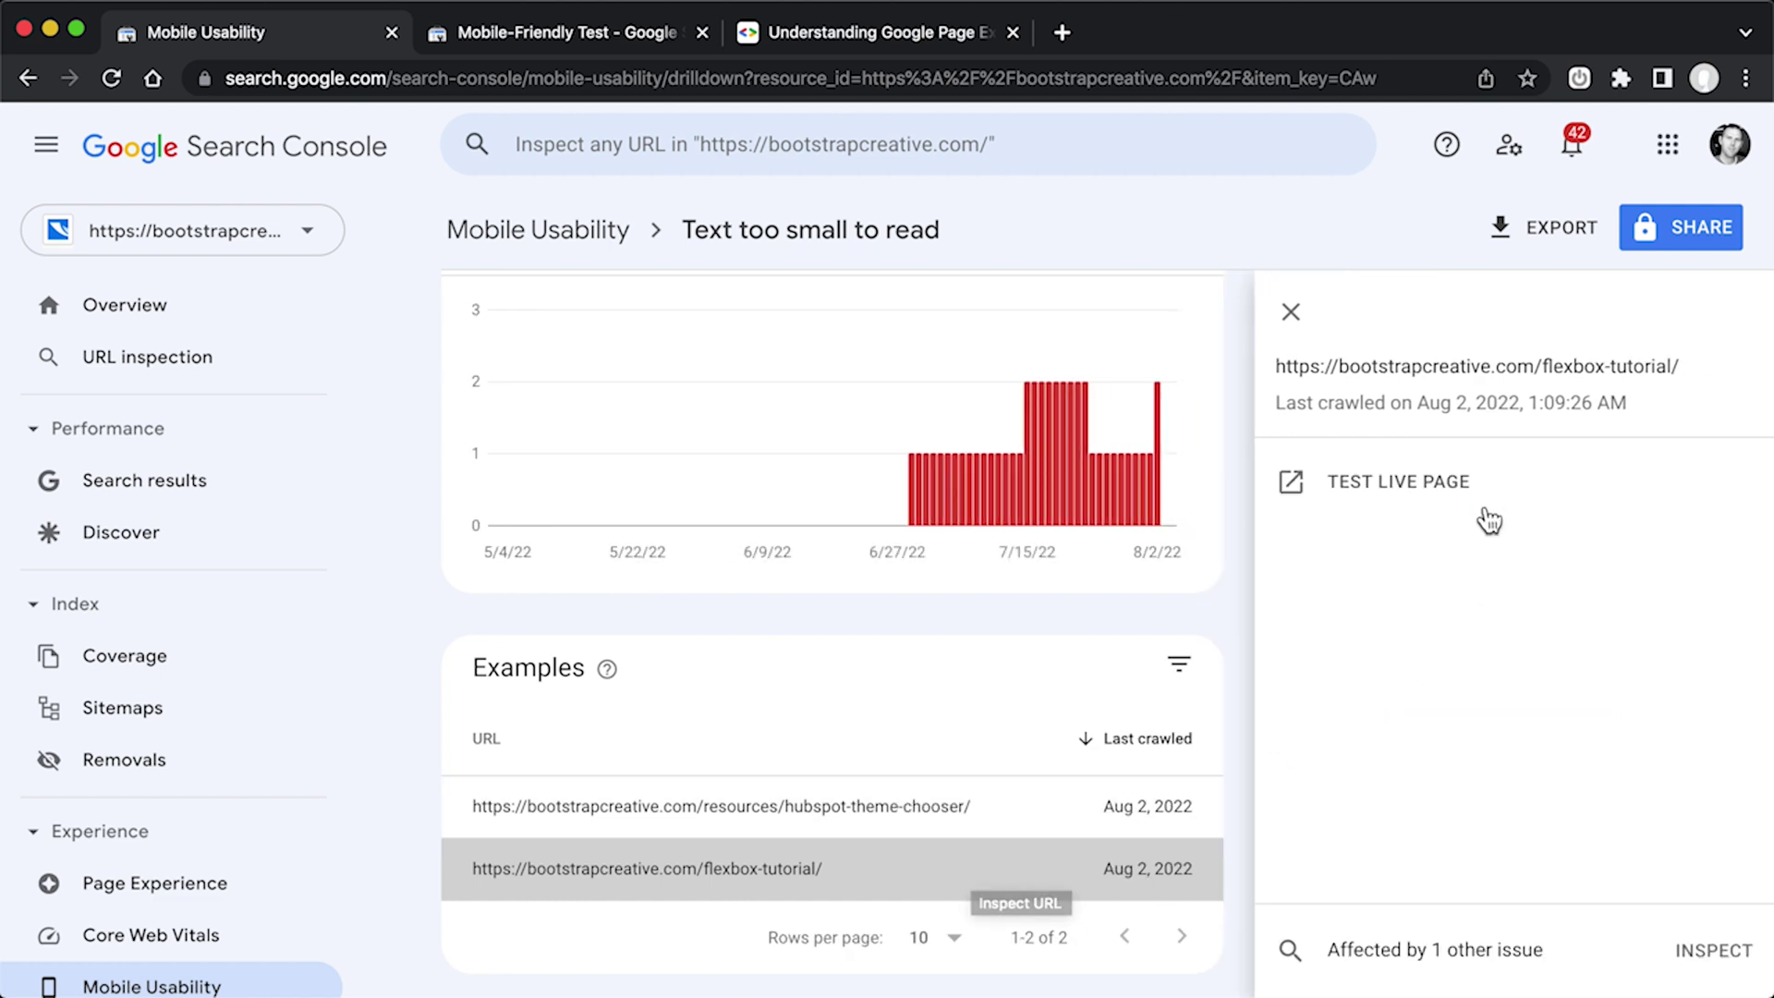
Run a live Mobile-Friendly Test on flexbox-tutorial and view the tested page's HTML.
left_click(1397, 499)
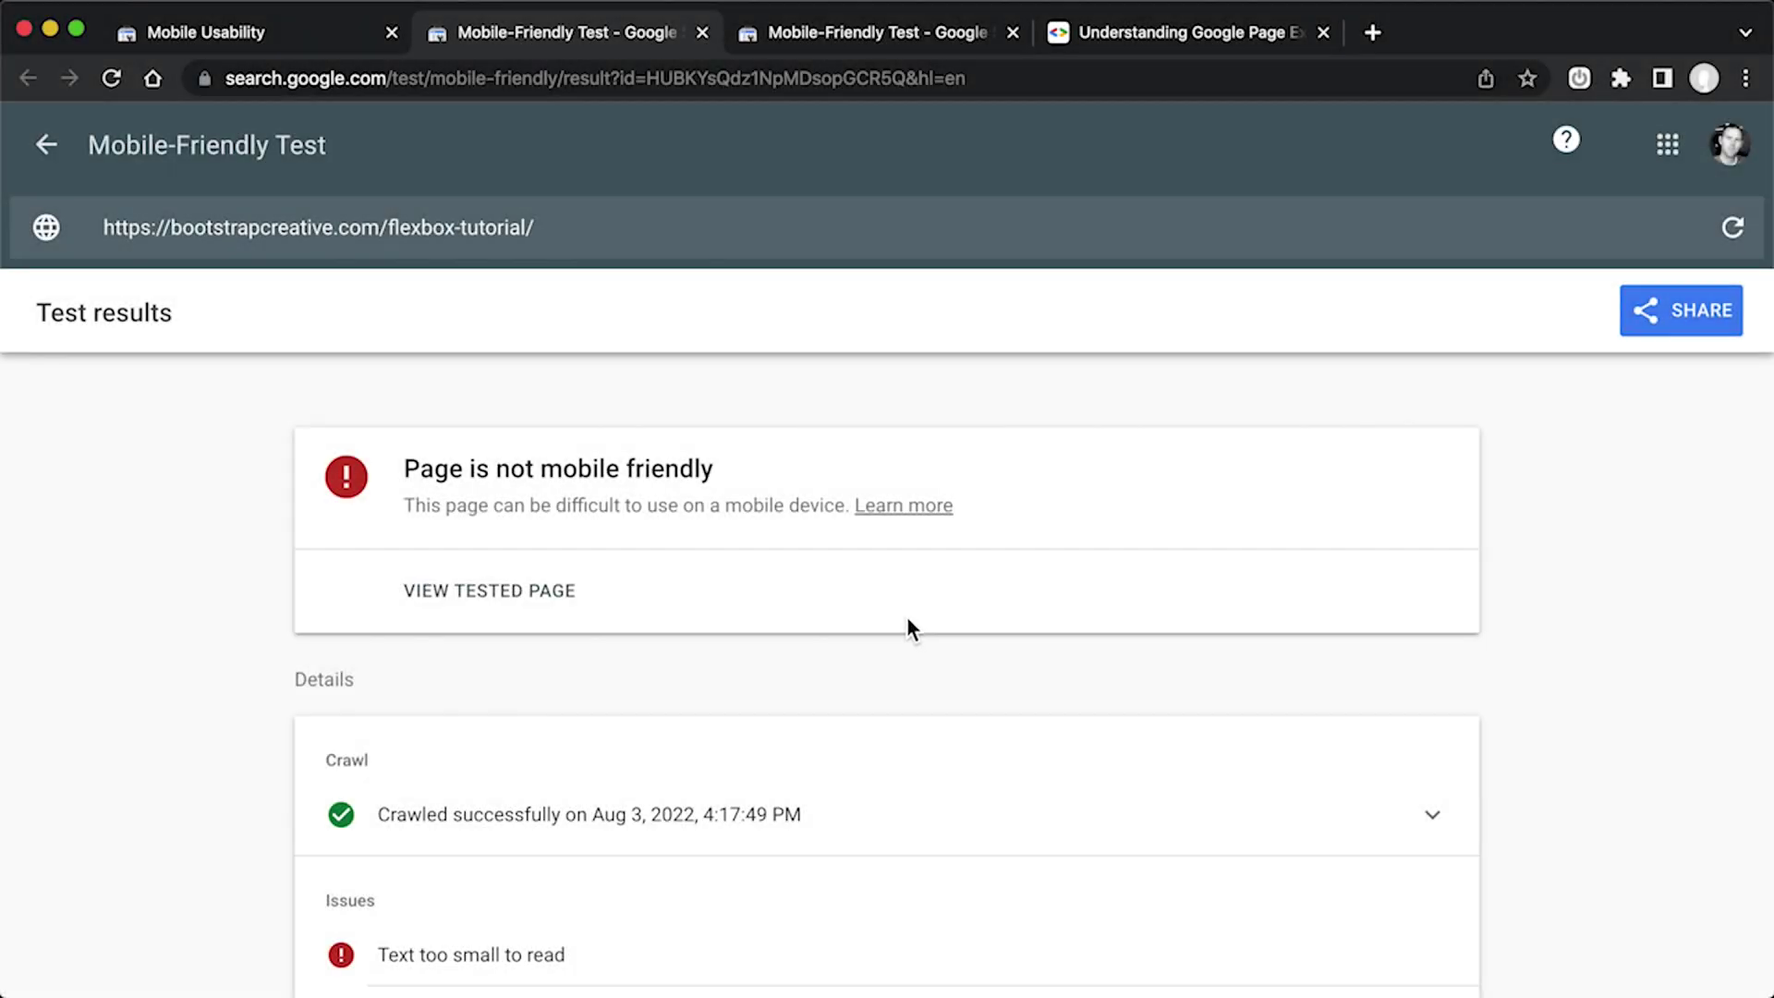
left_click(531, 589)
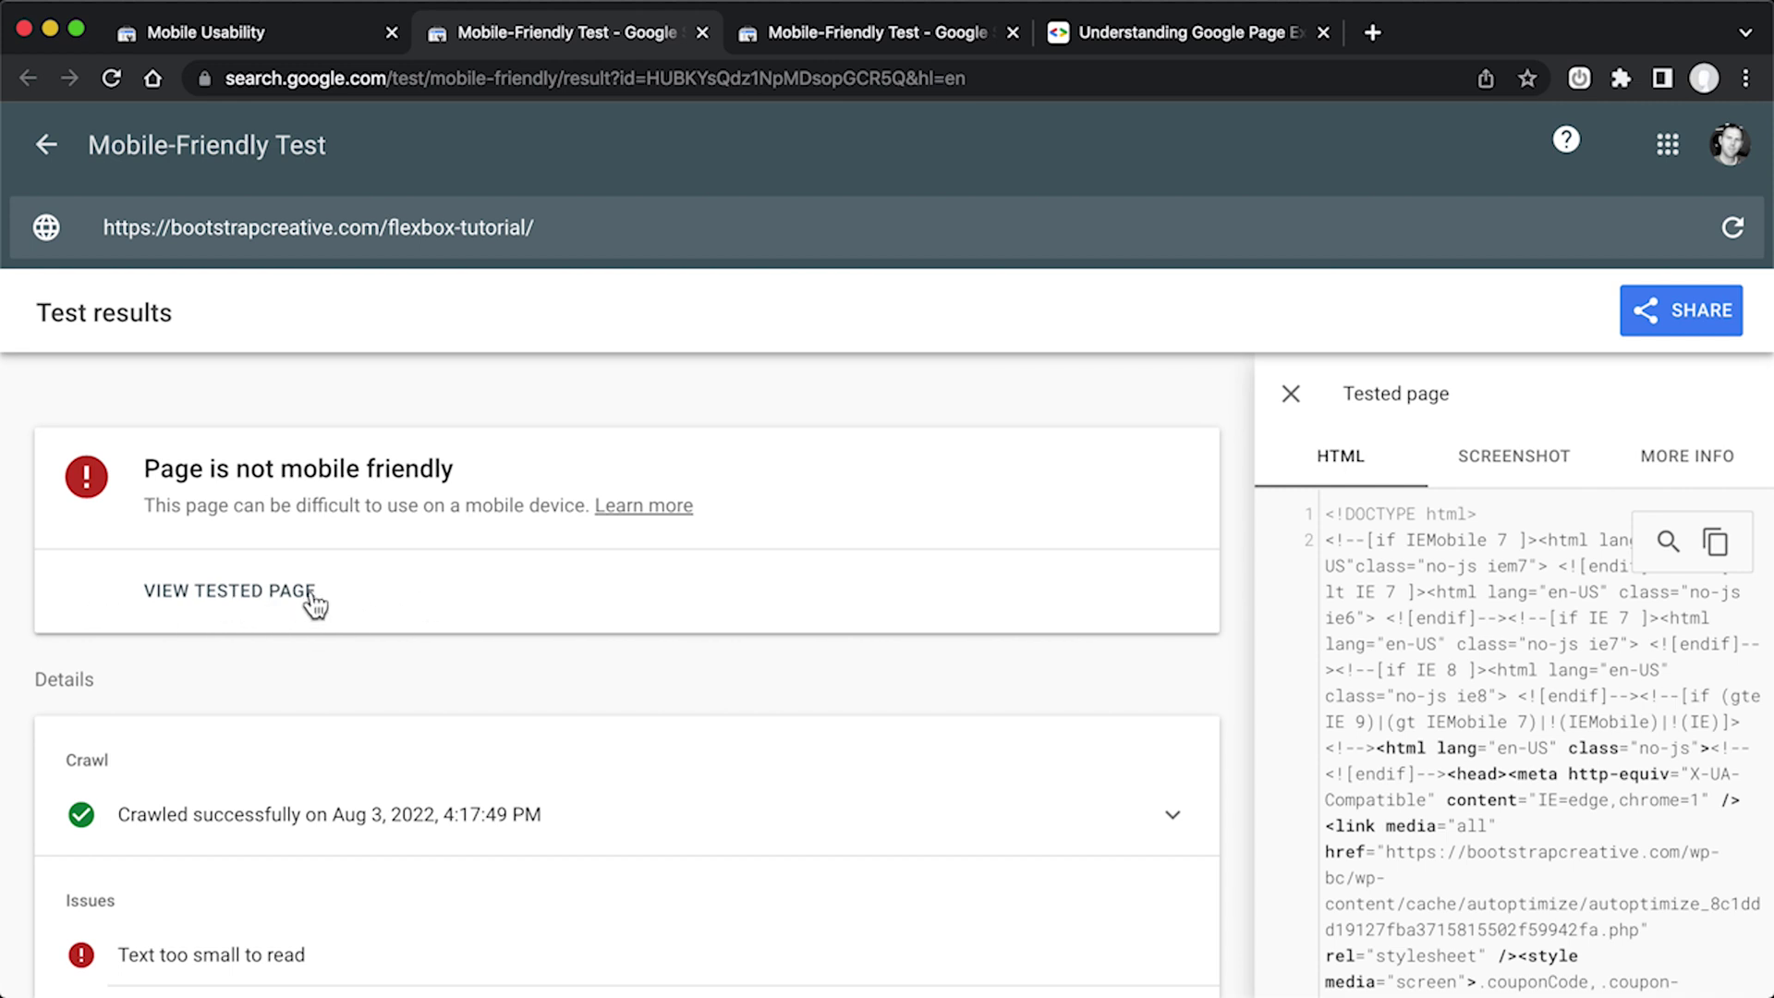
scroll(1539, 628, "down", 5)
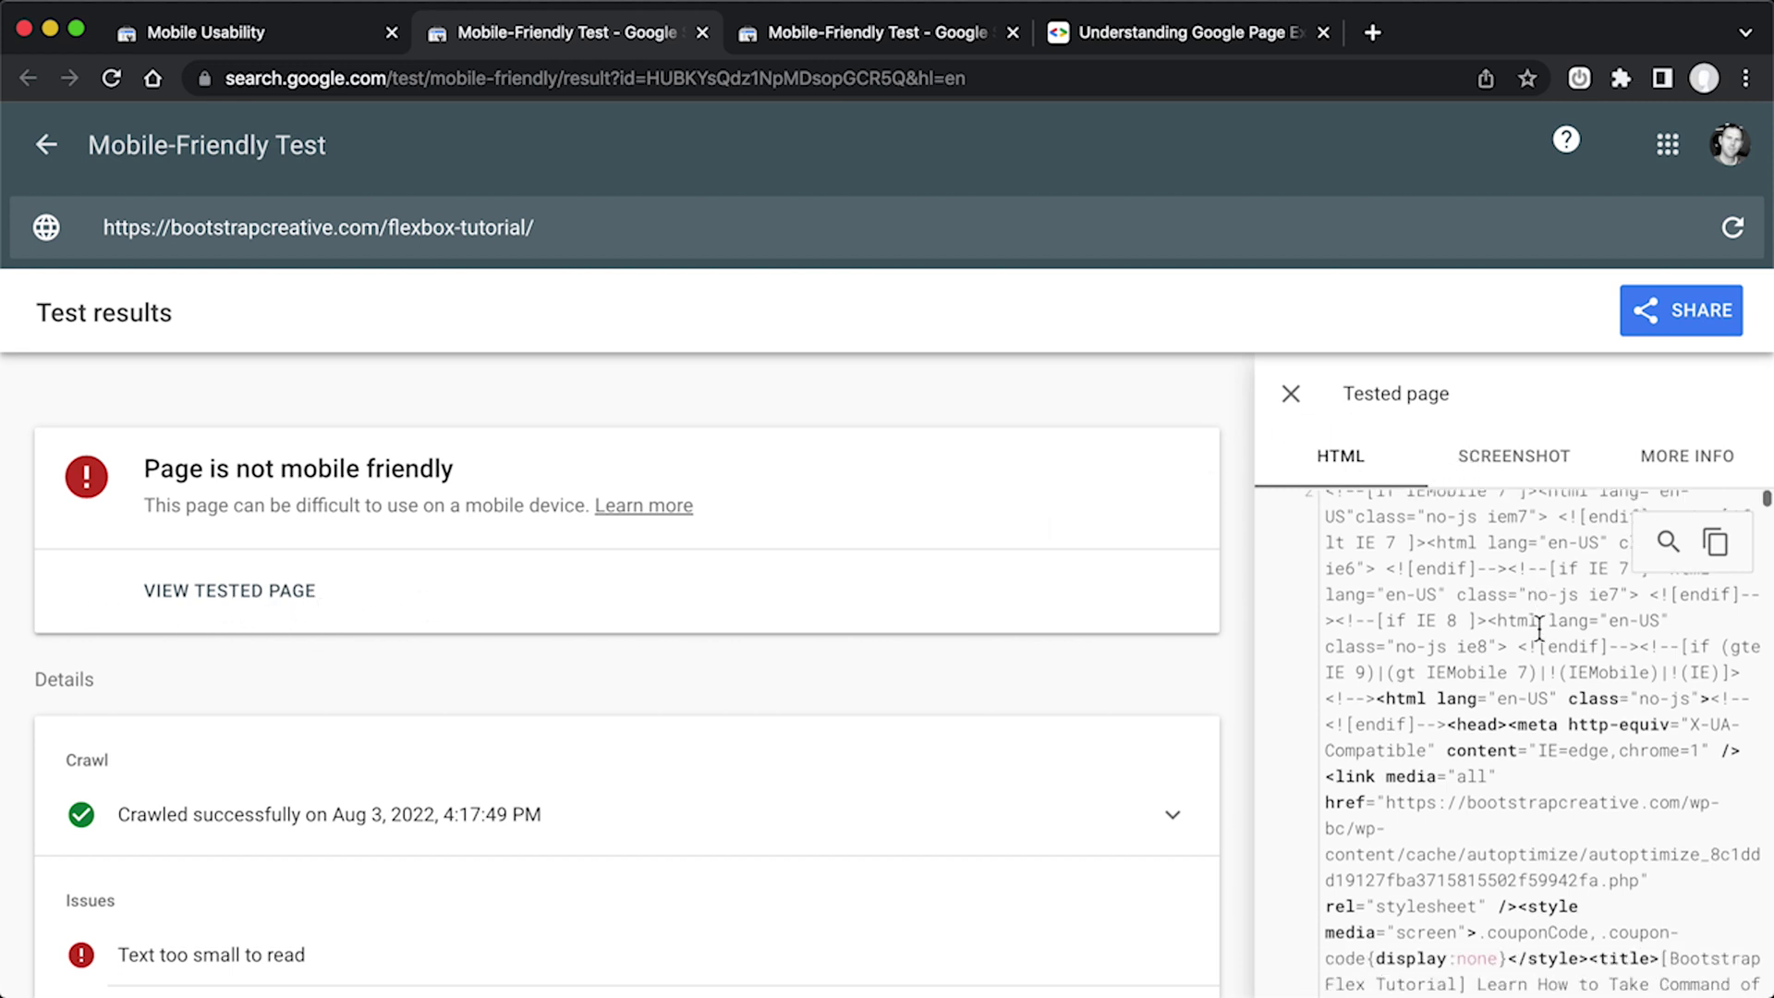
scroll(1540, 628, "up", 4)
scroll(1539, 628, "up", 2)
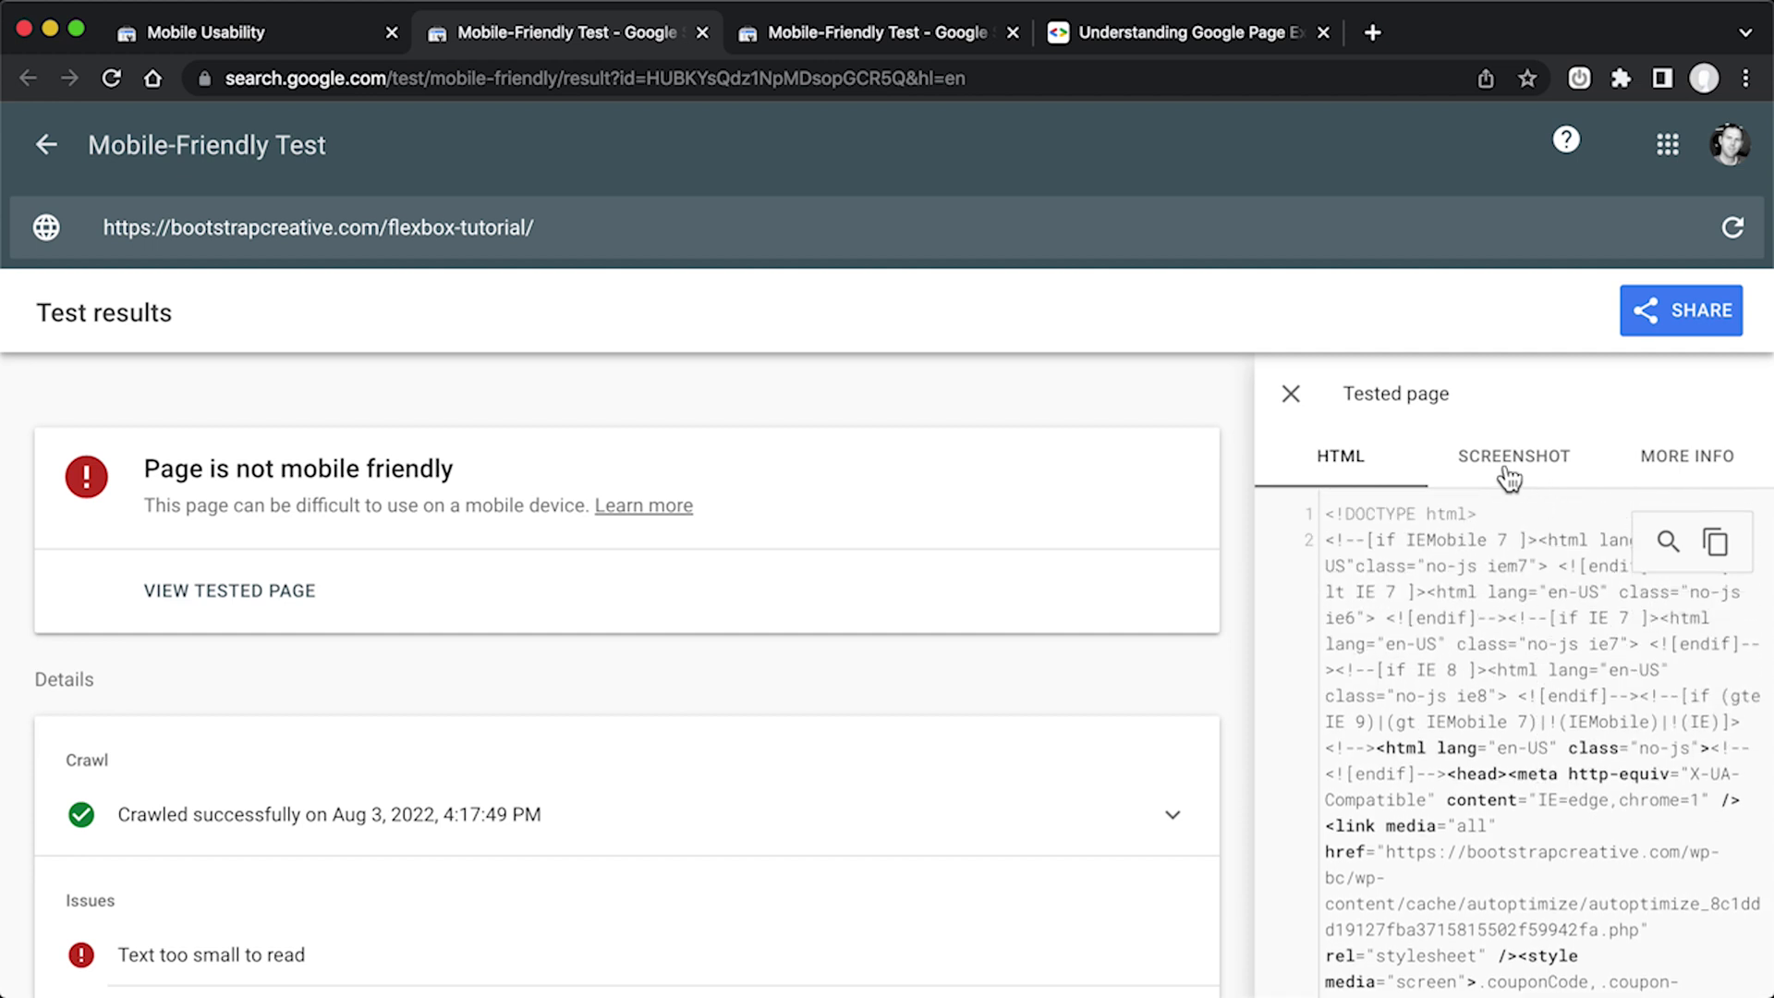
Review the Googlebot smartphone screenshot of the 'Take Command of CSS Flexbox' page.
left_click(1524, 476)
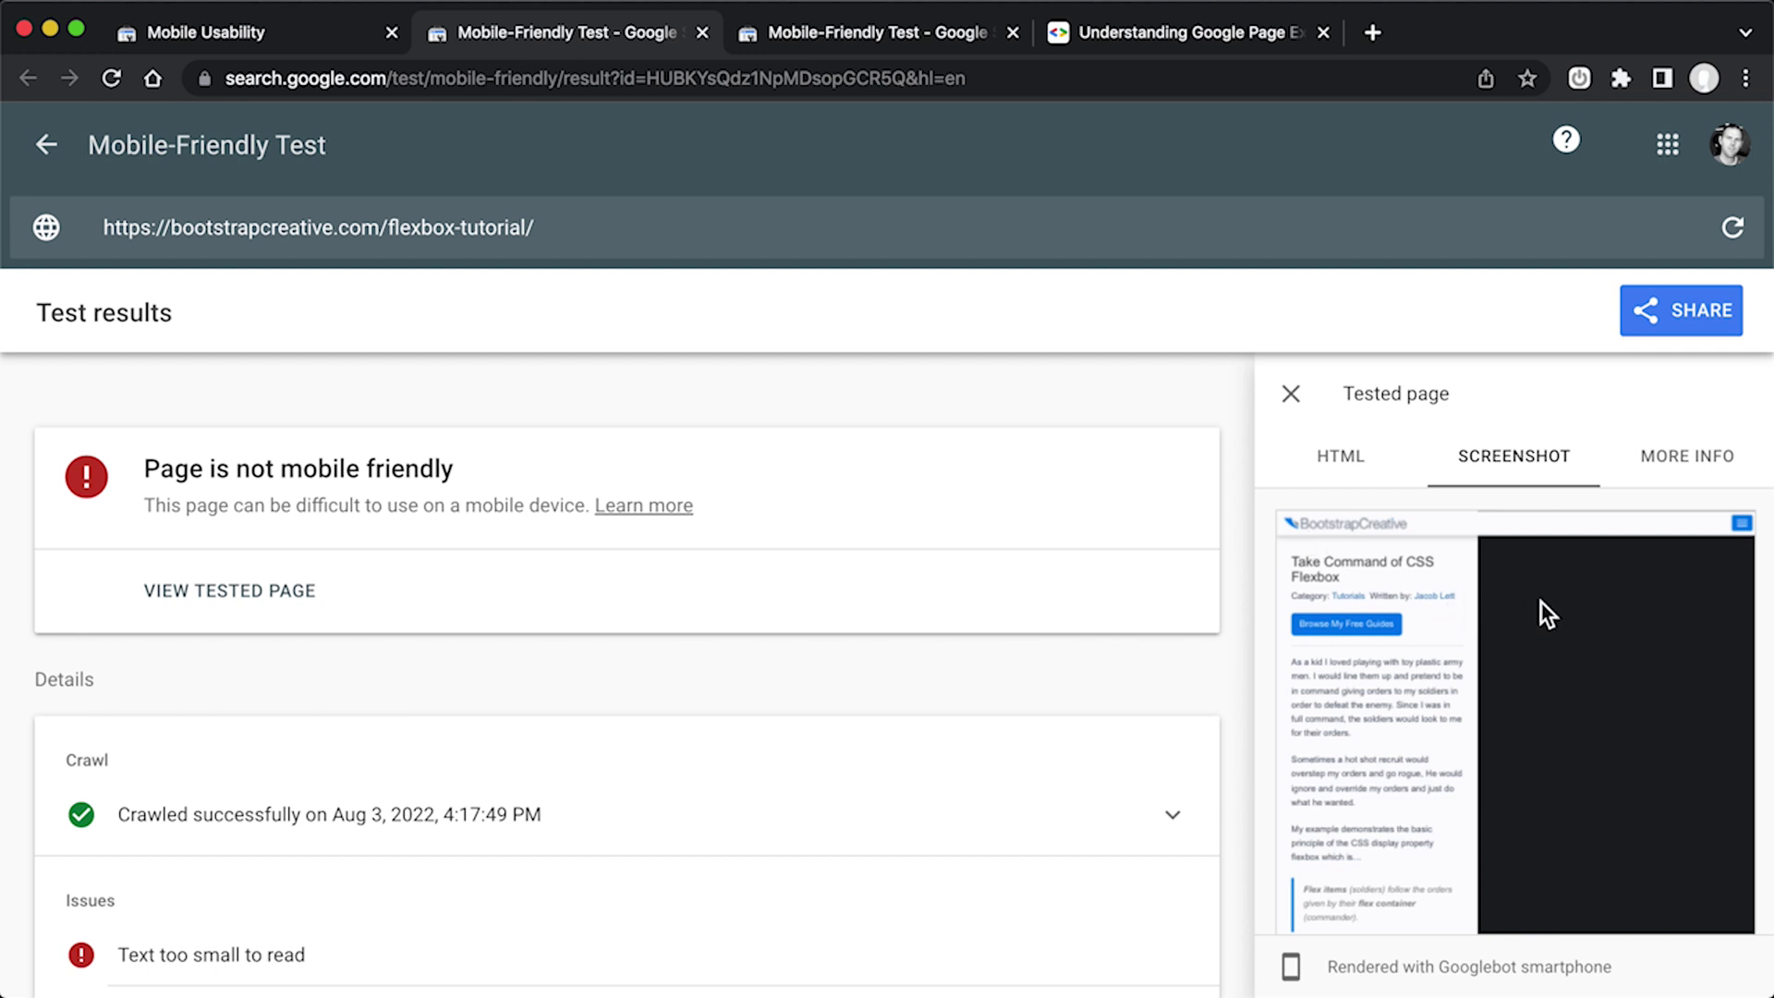
scroll(1572, 617, "down", 5)
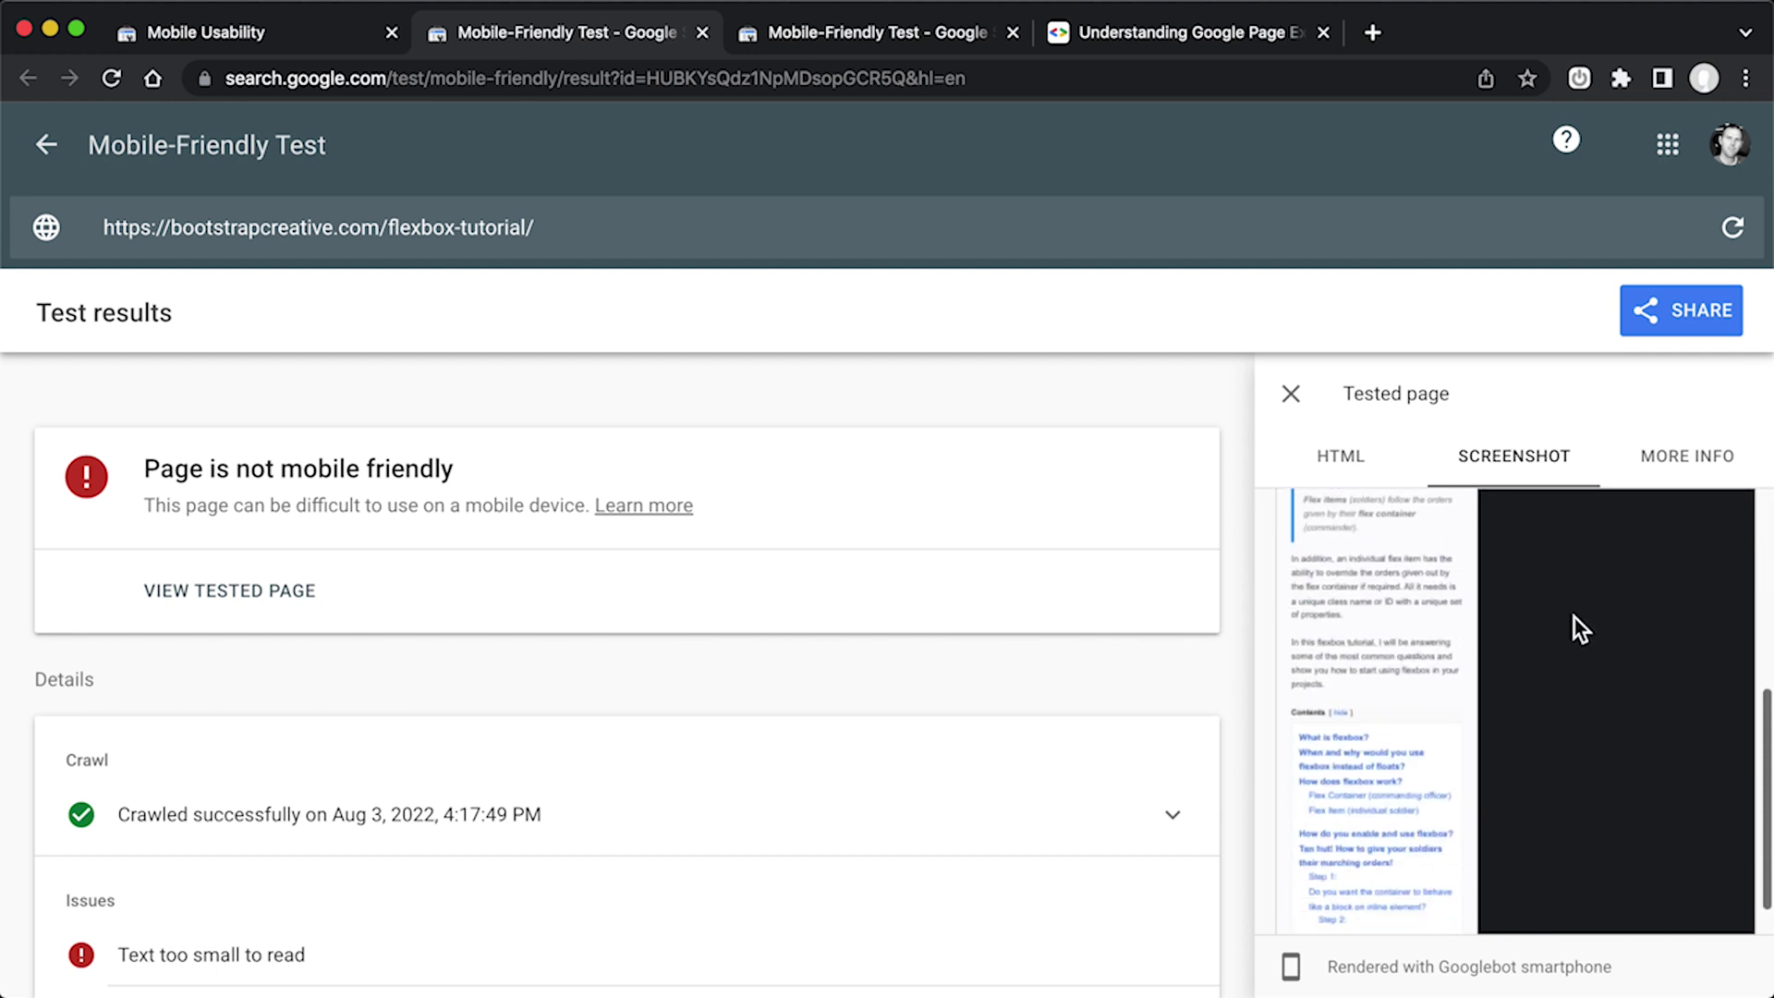
scroll(1479, 733, "up", 2)
scroll(1480, 734, "down", 2)
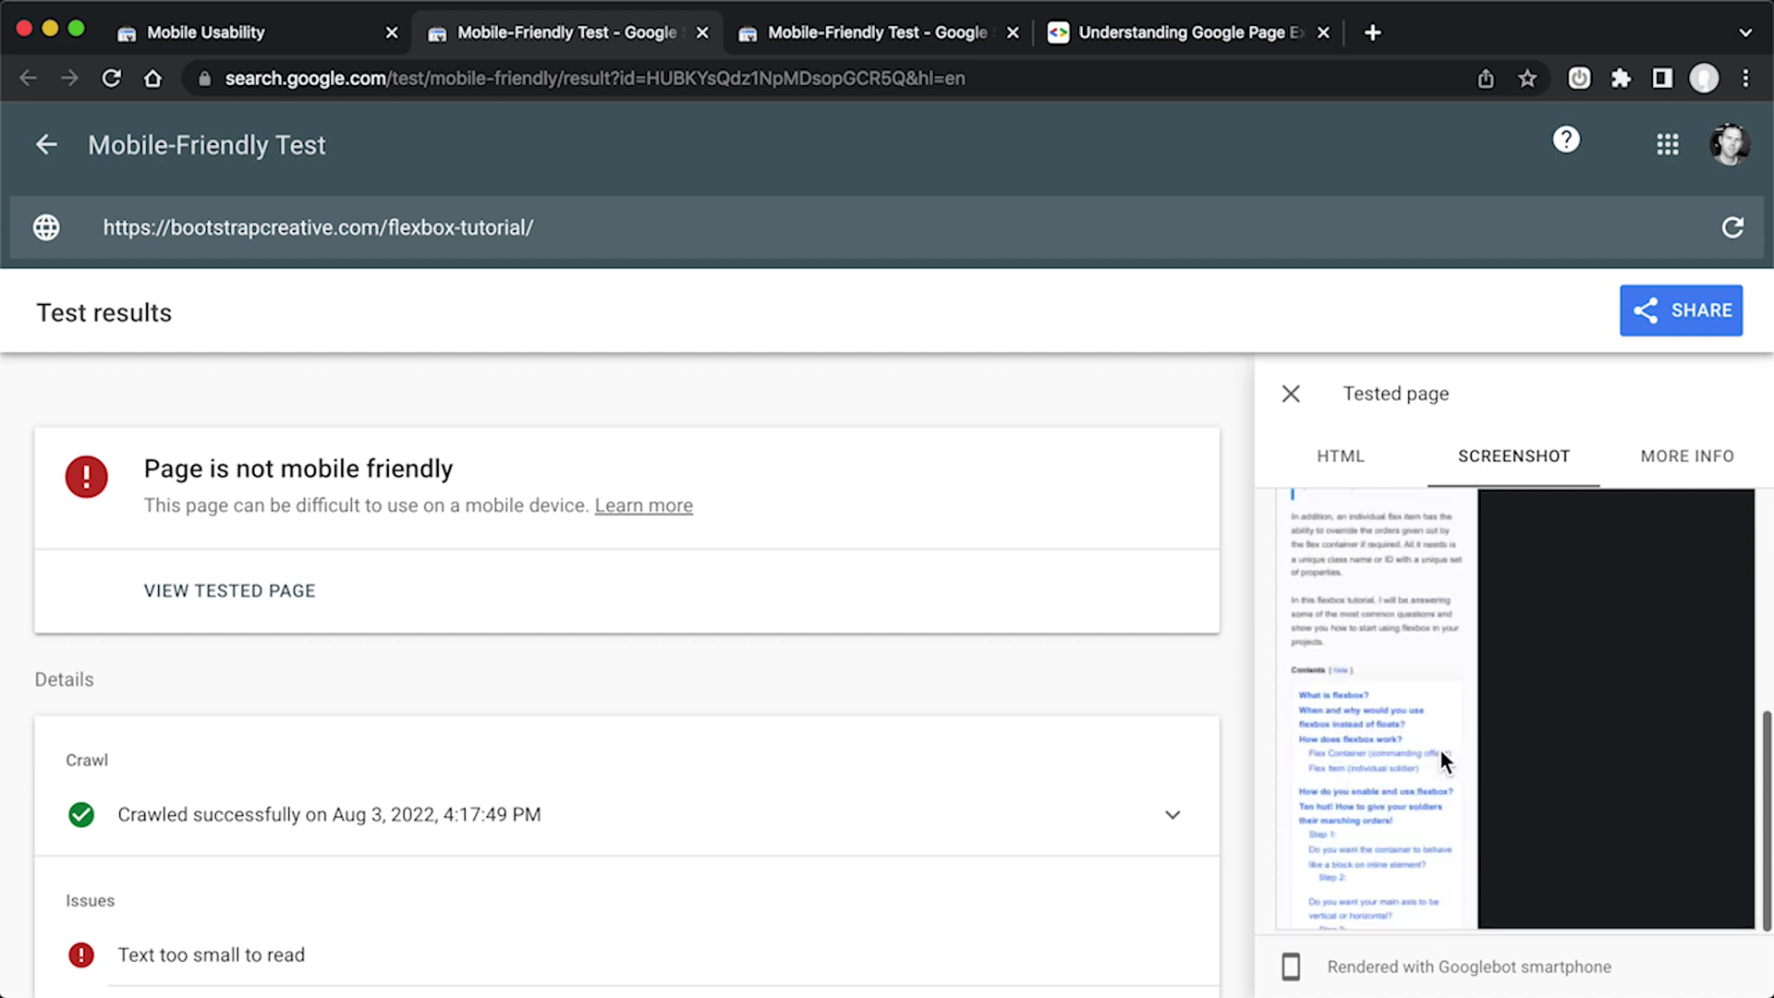
scroll(1441, 748, "up", 5)
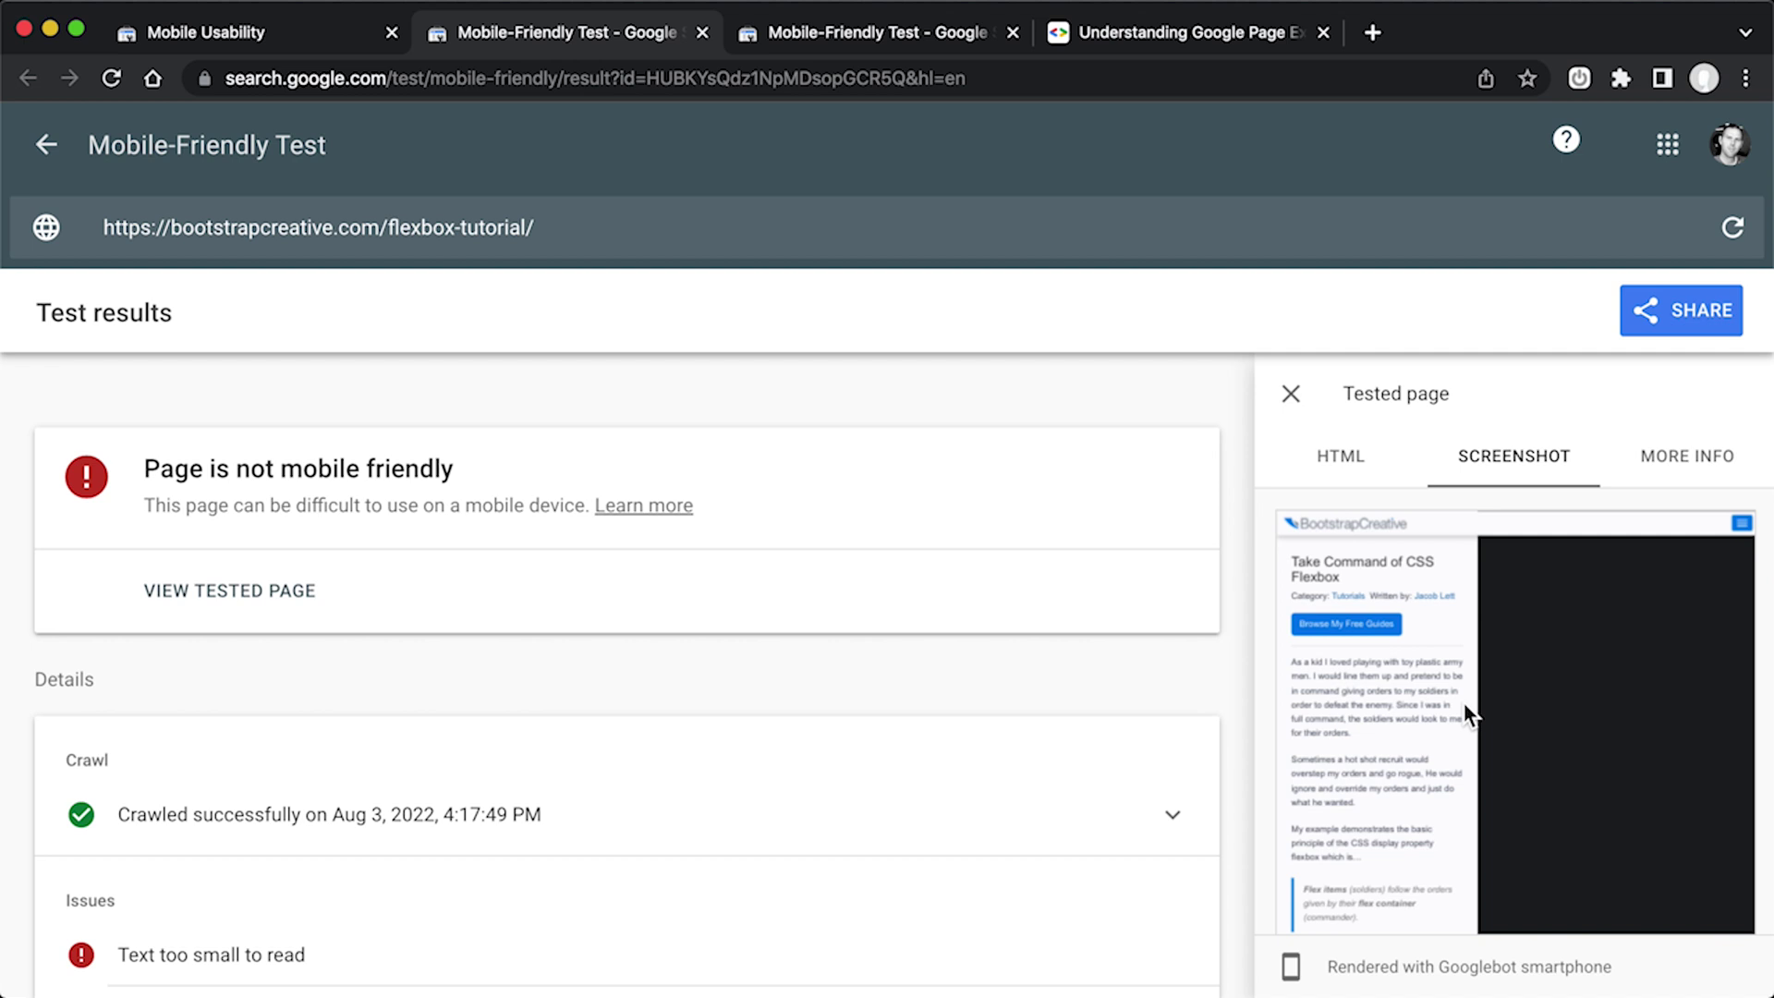
Load the copied bootstrapcreative.com/flexbox-tutorial/ URL in a new Chrome tab and bring up its context menu.
left_click(623, 233)
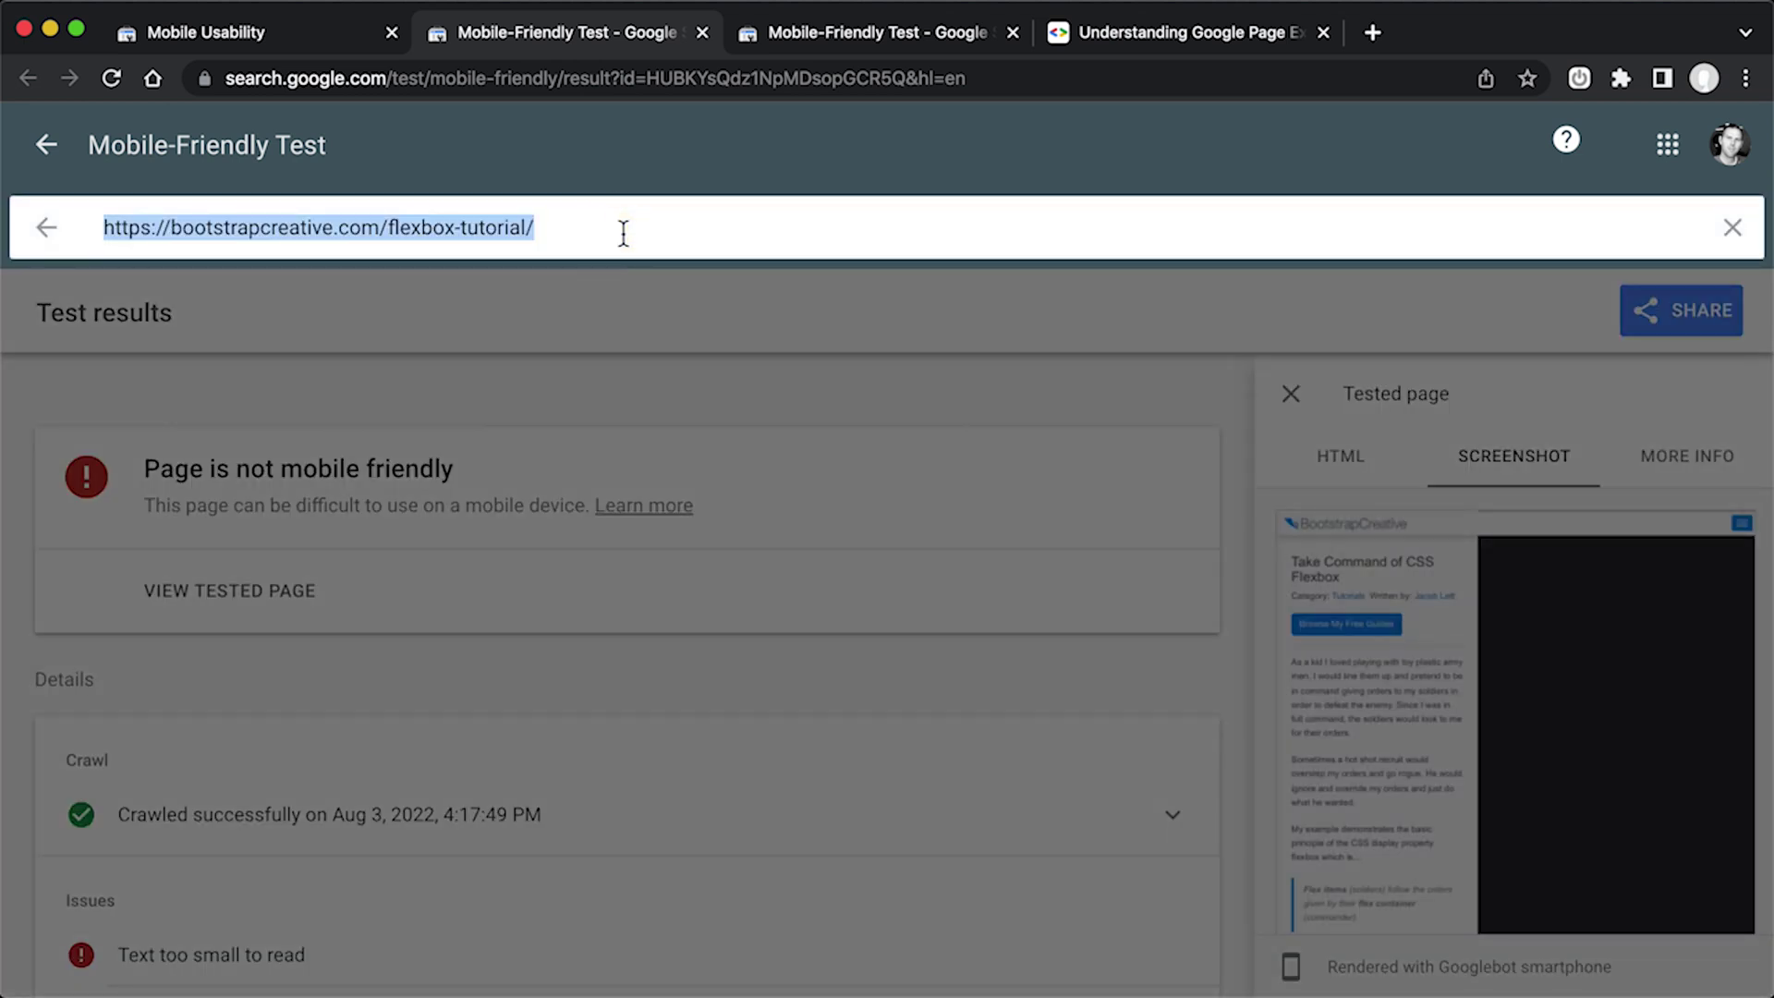
key("super+c")
key("super+t")
key("super+v")
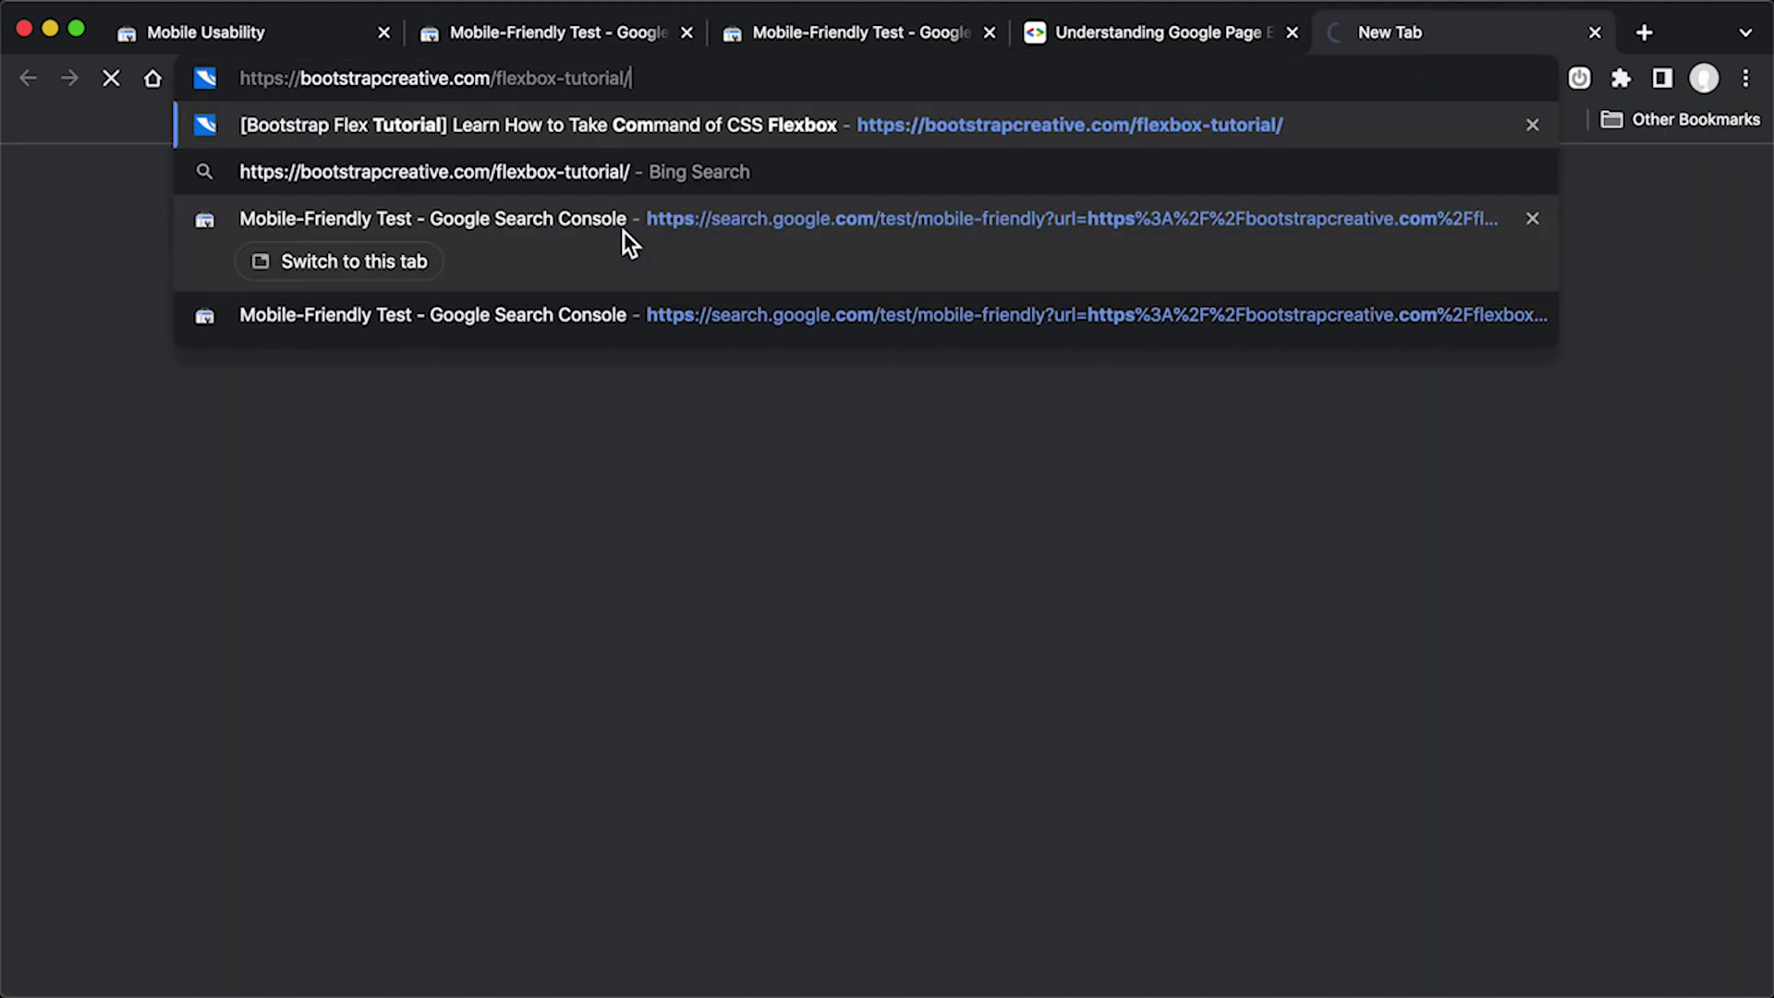
key("Return")
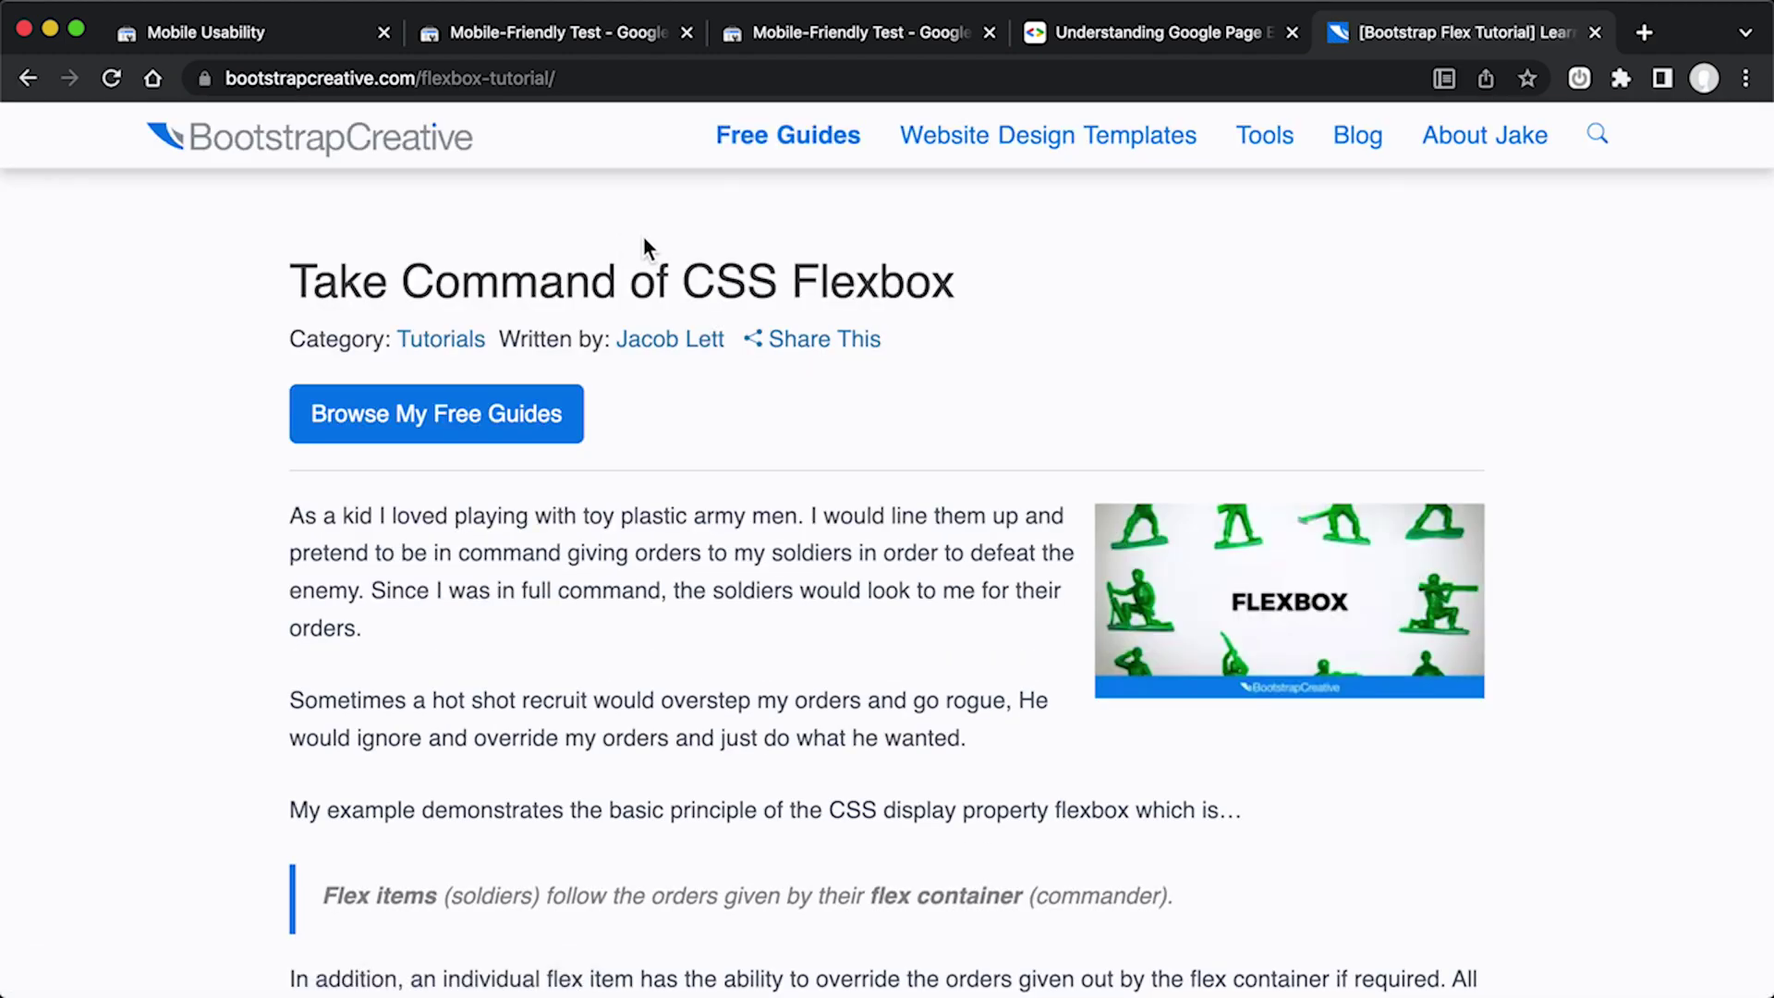
right_click(159, 546)
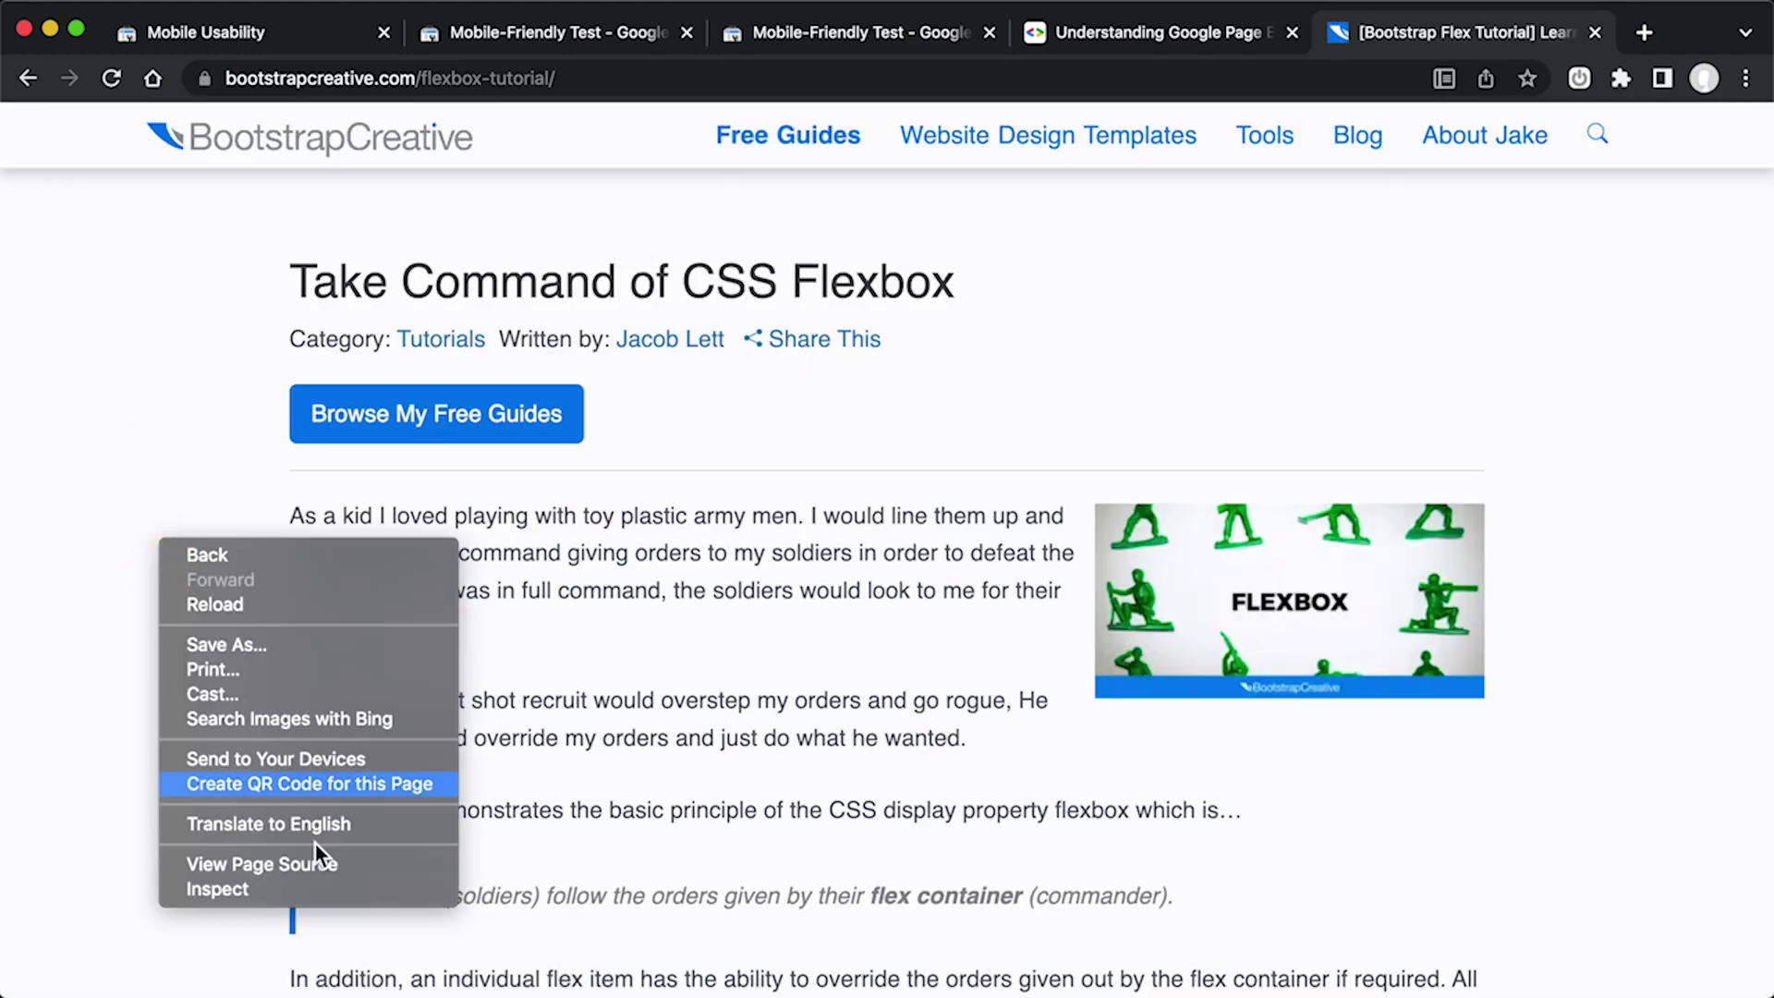
Open DevTools below the page, resize it, and inspect the 'Take Command of CSS Flexbox' h1.
left_click(331, 889)
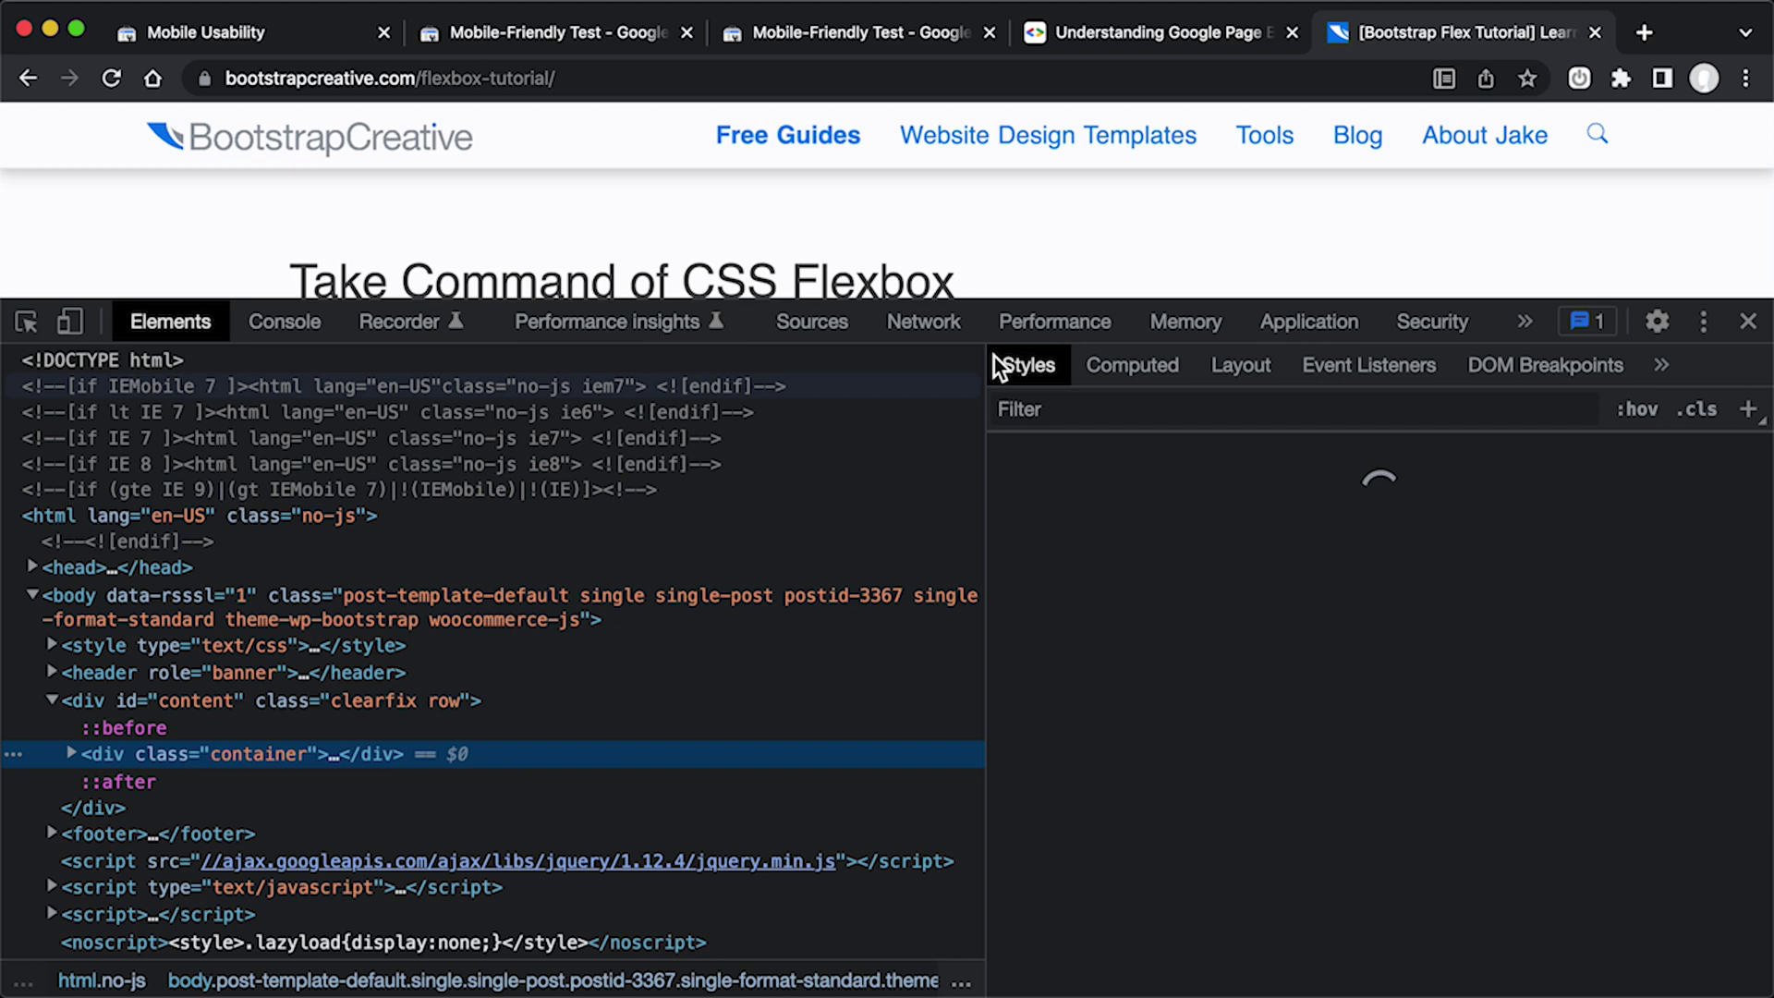
left_click_drag(1000, 304, 989, 543)
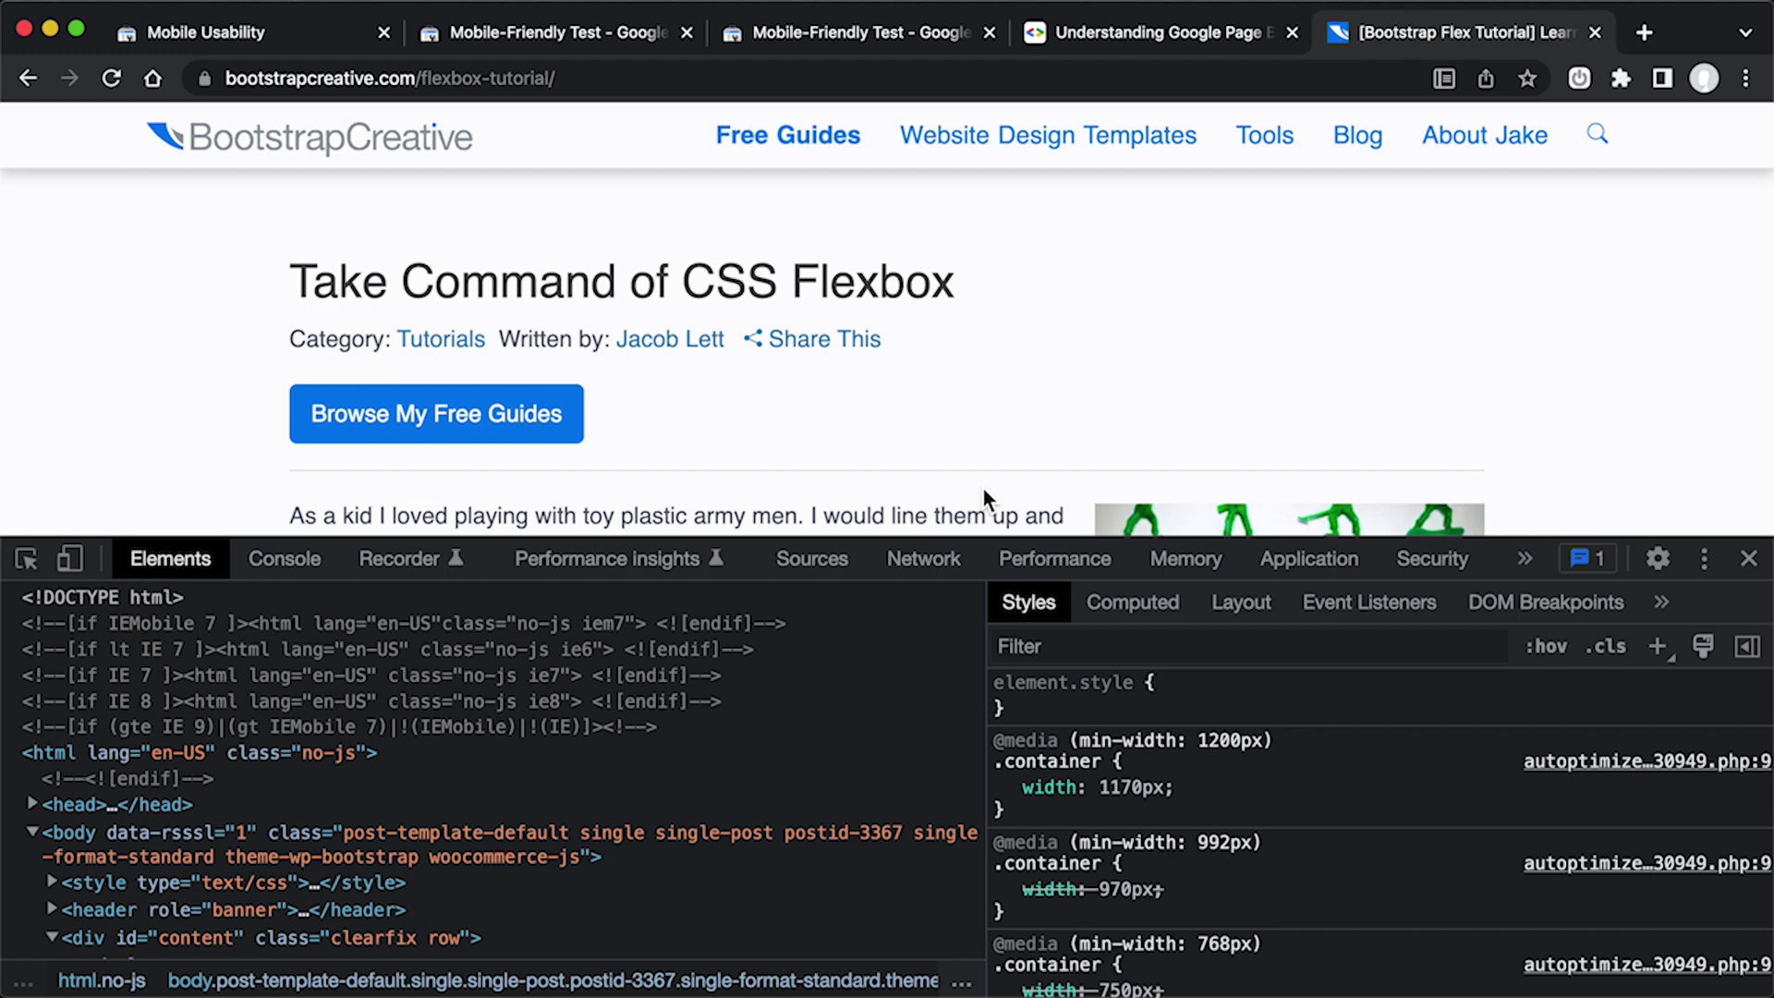
left_click_drag(1000, 536, 969, 608)
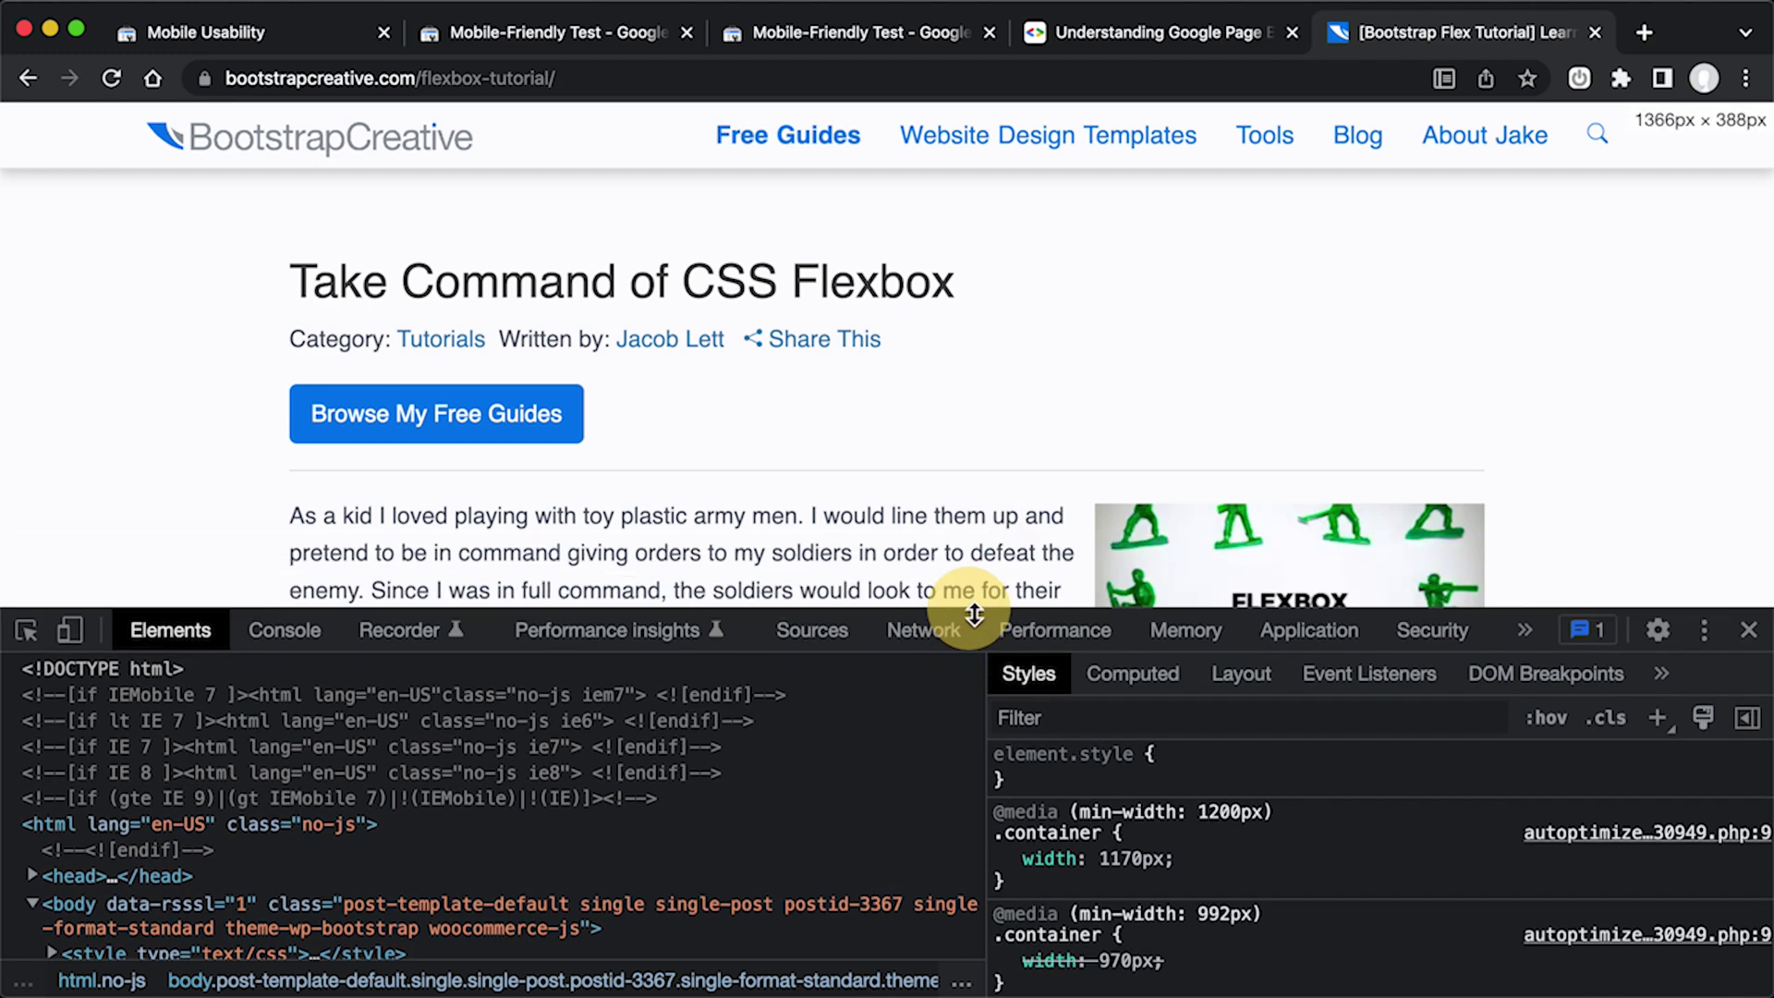
left_click(25, 630)
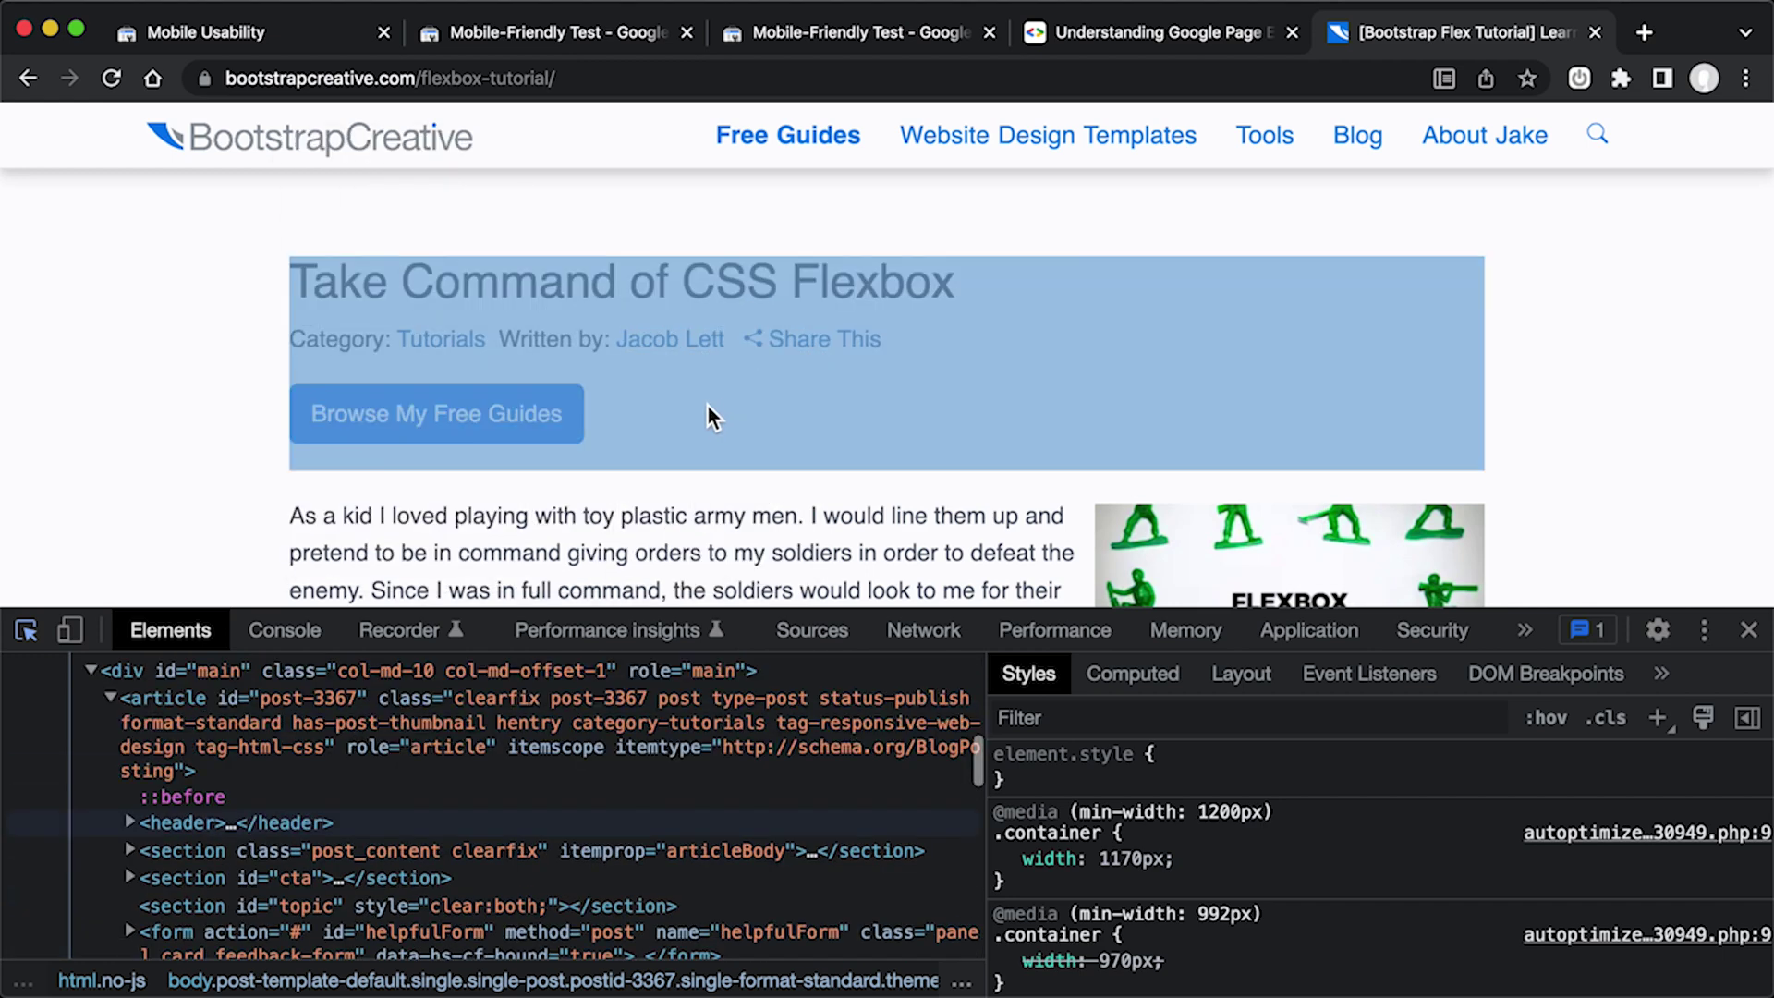
left_click(596, 288)
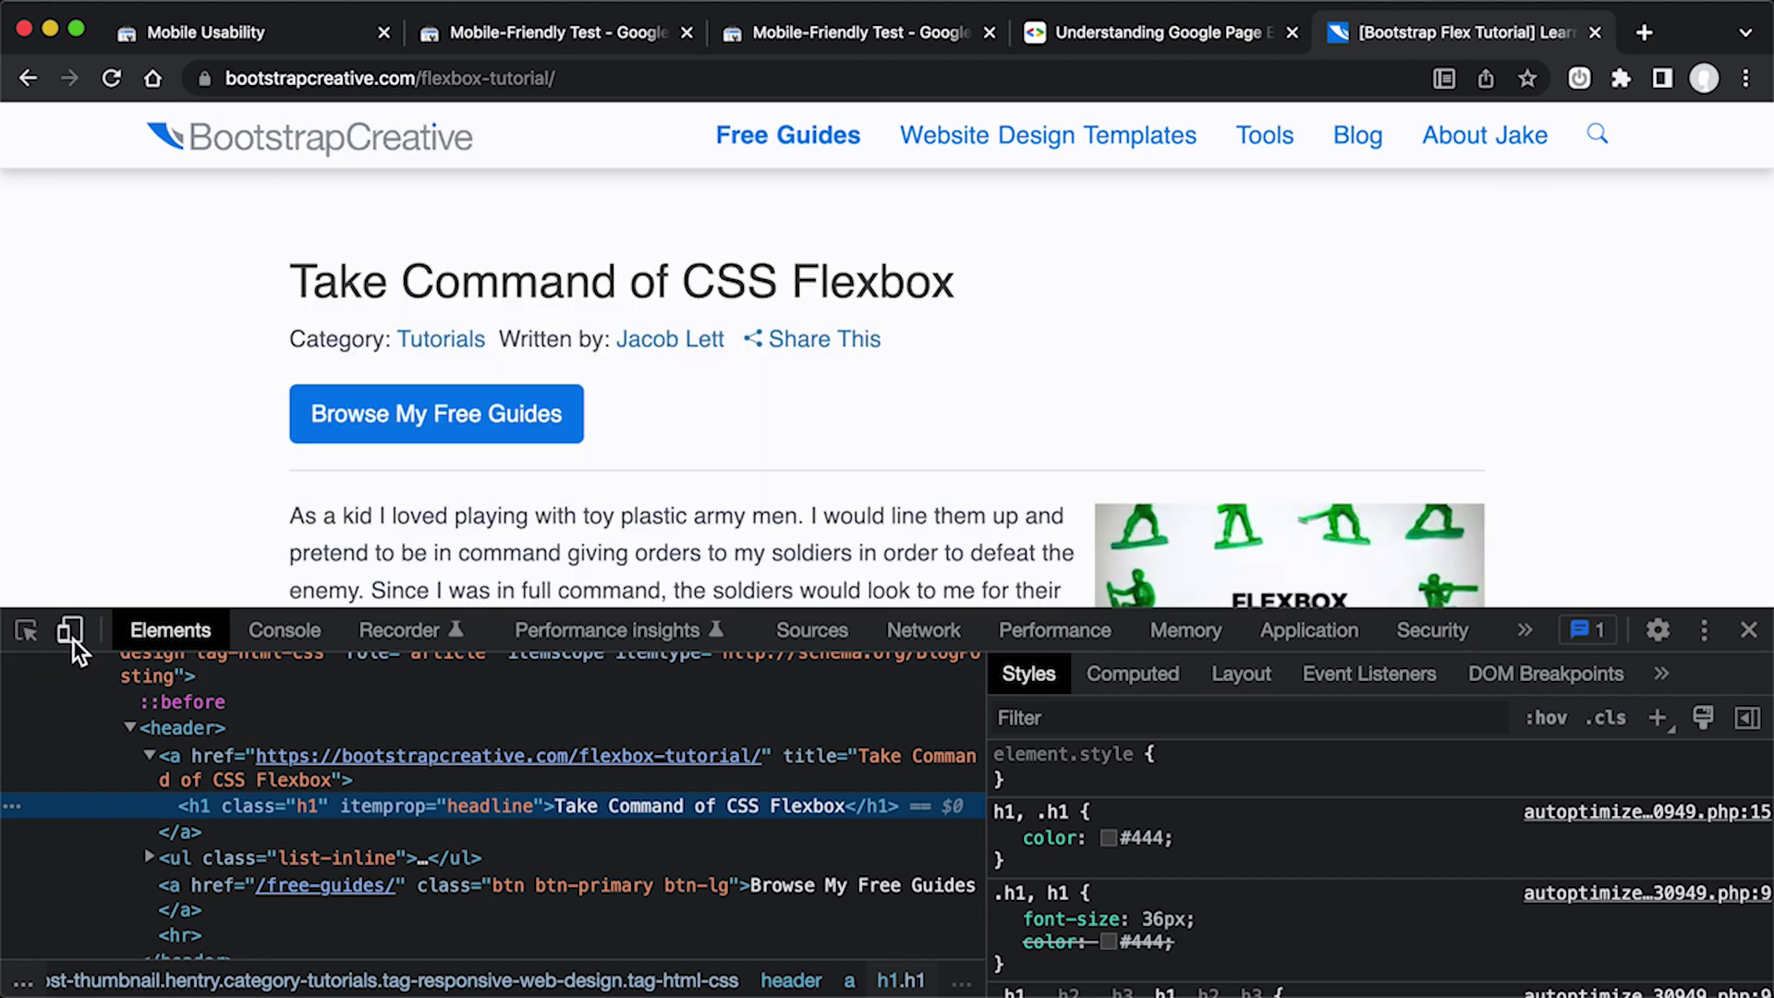
Turn on the Device Toolbar at 597 × 340 and scroll through the emulated page.
left_click(76, 636)
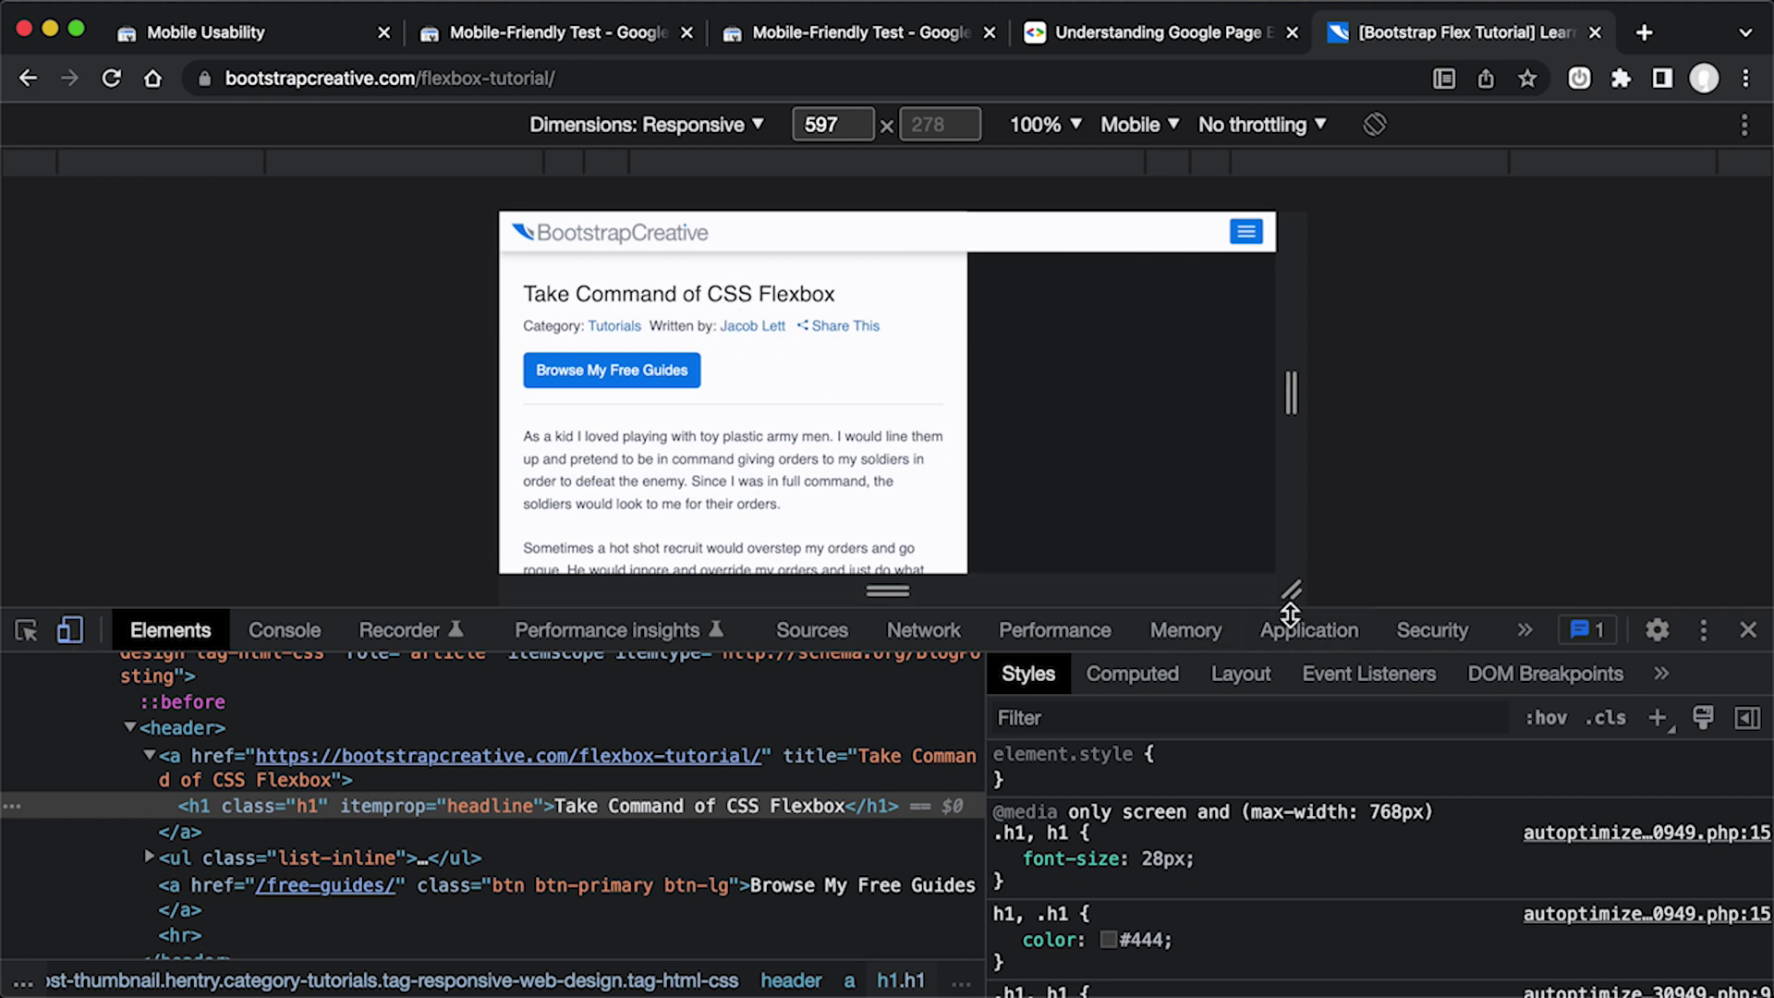
left_click_drag(1290, 613, 1286, 692)
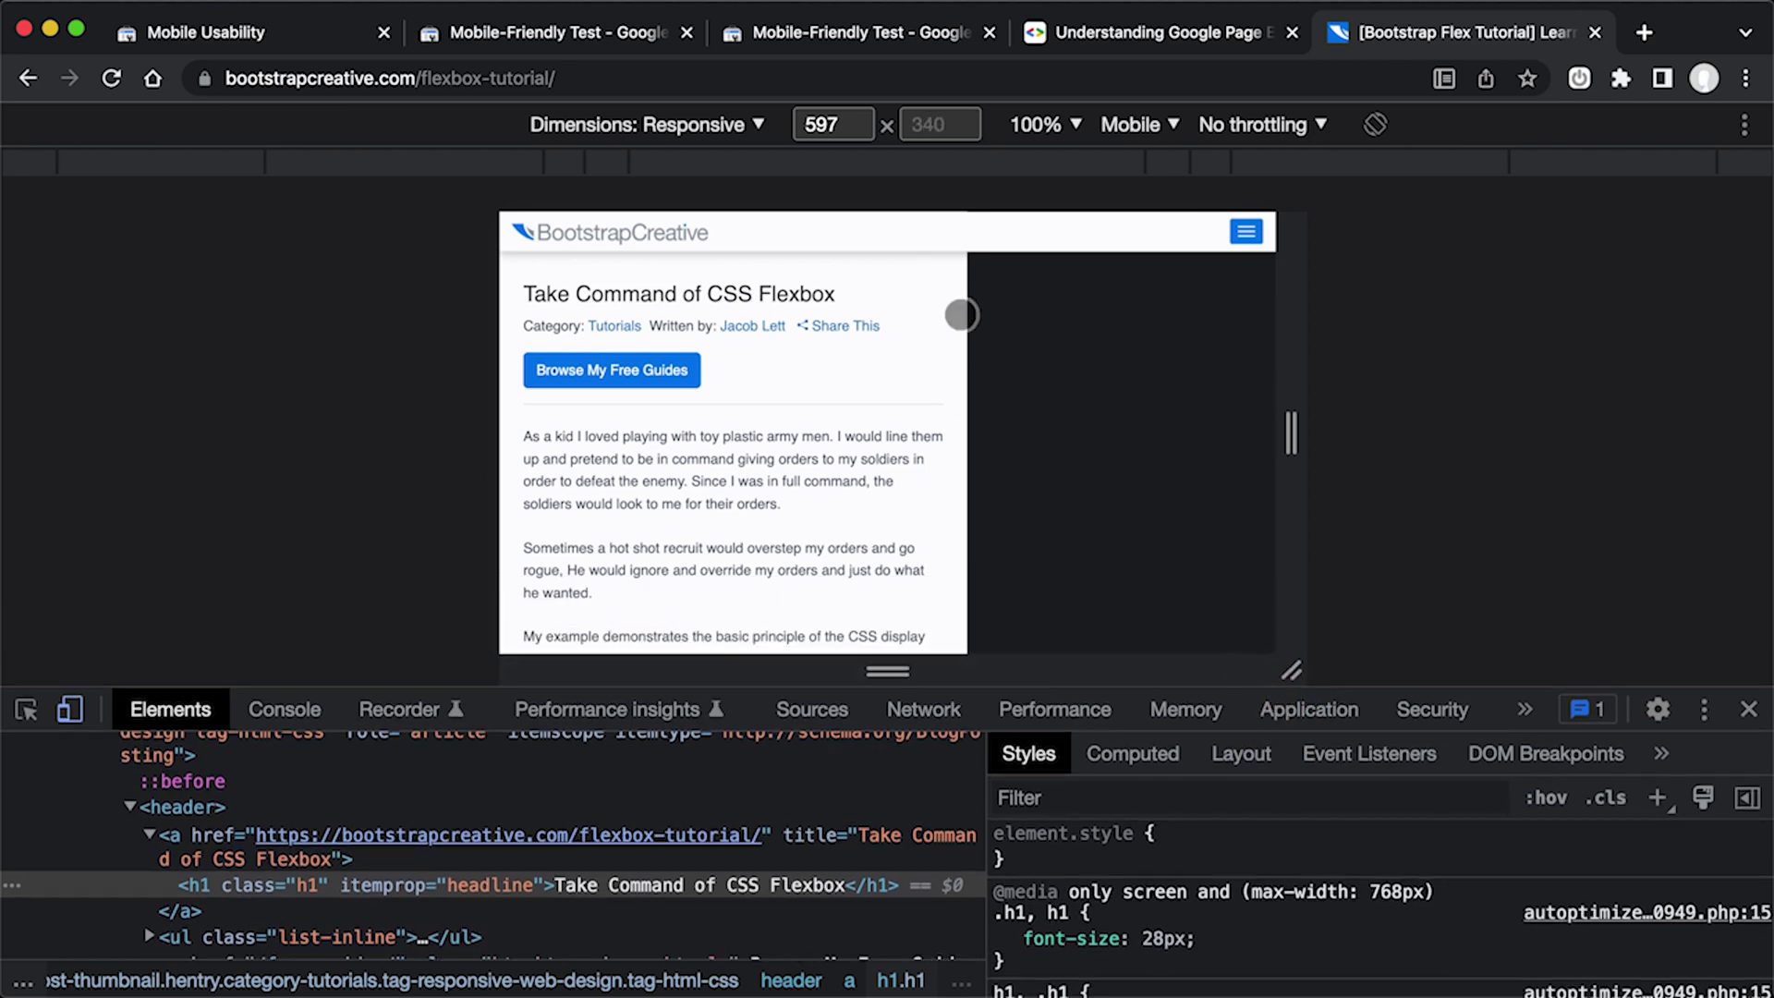
scroll(1063, 302, "down", 3)
scroll(1059, 301, "up", 3)
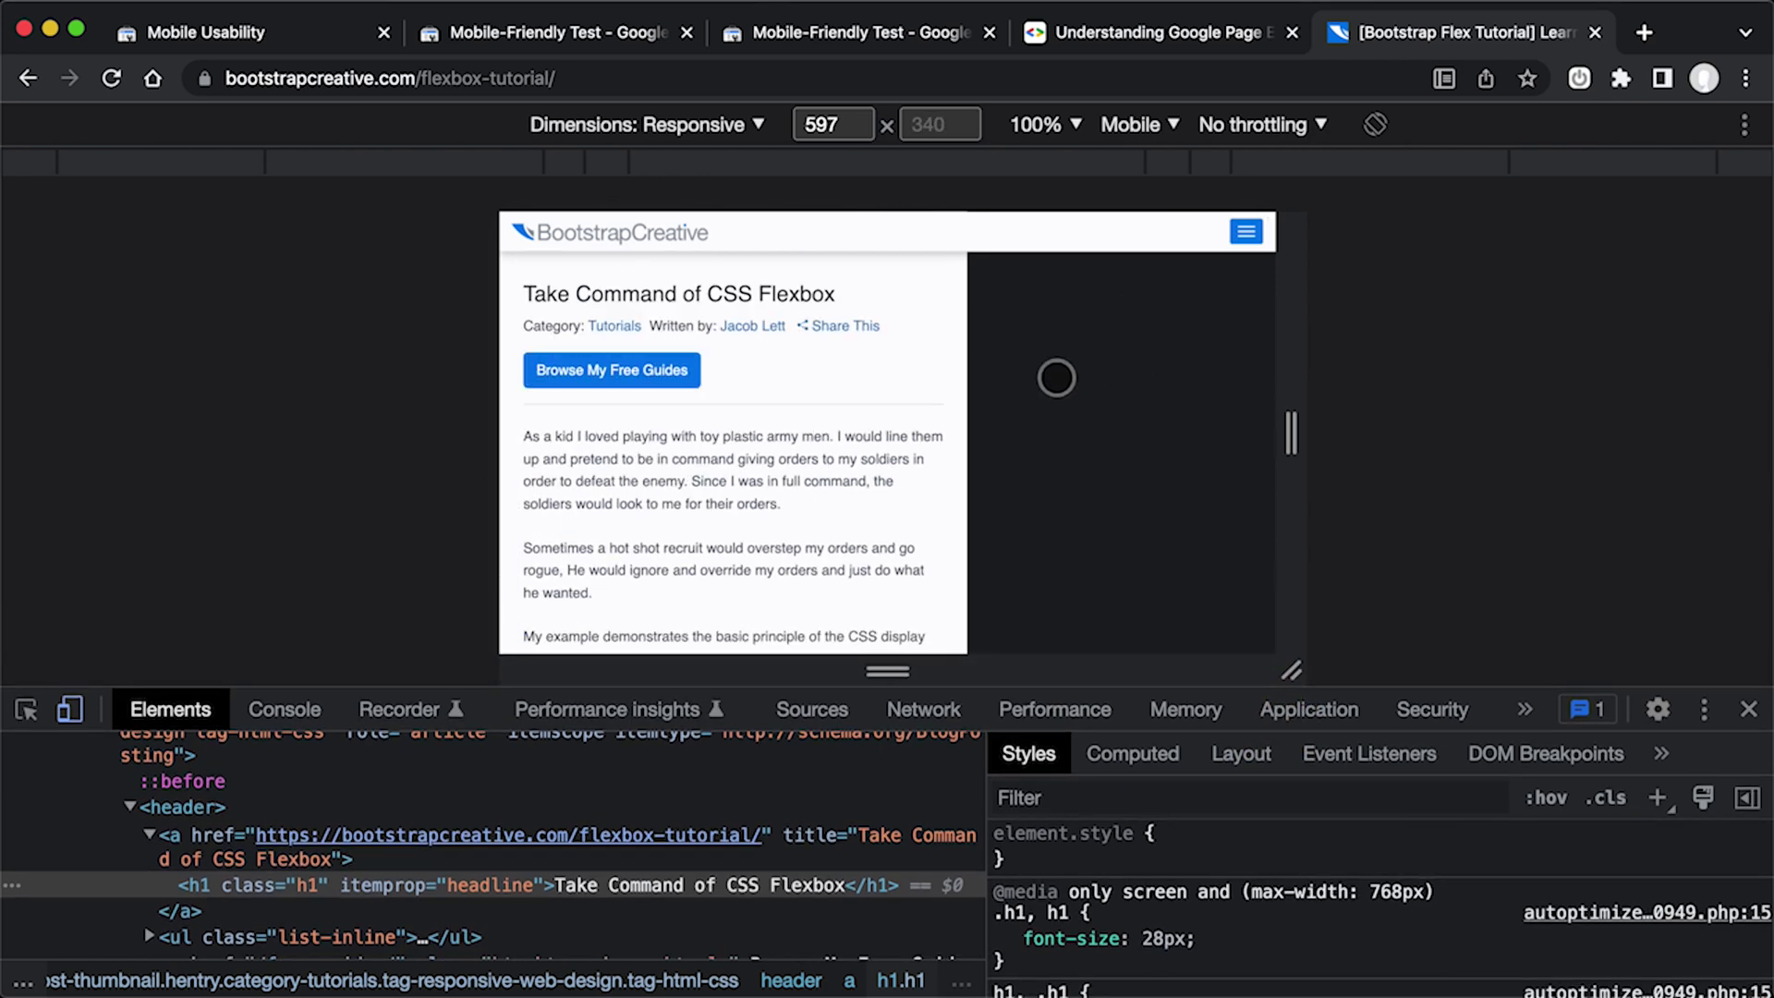
scroll(1113, 390, "down", 10)
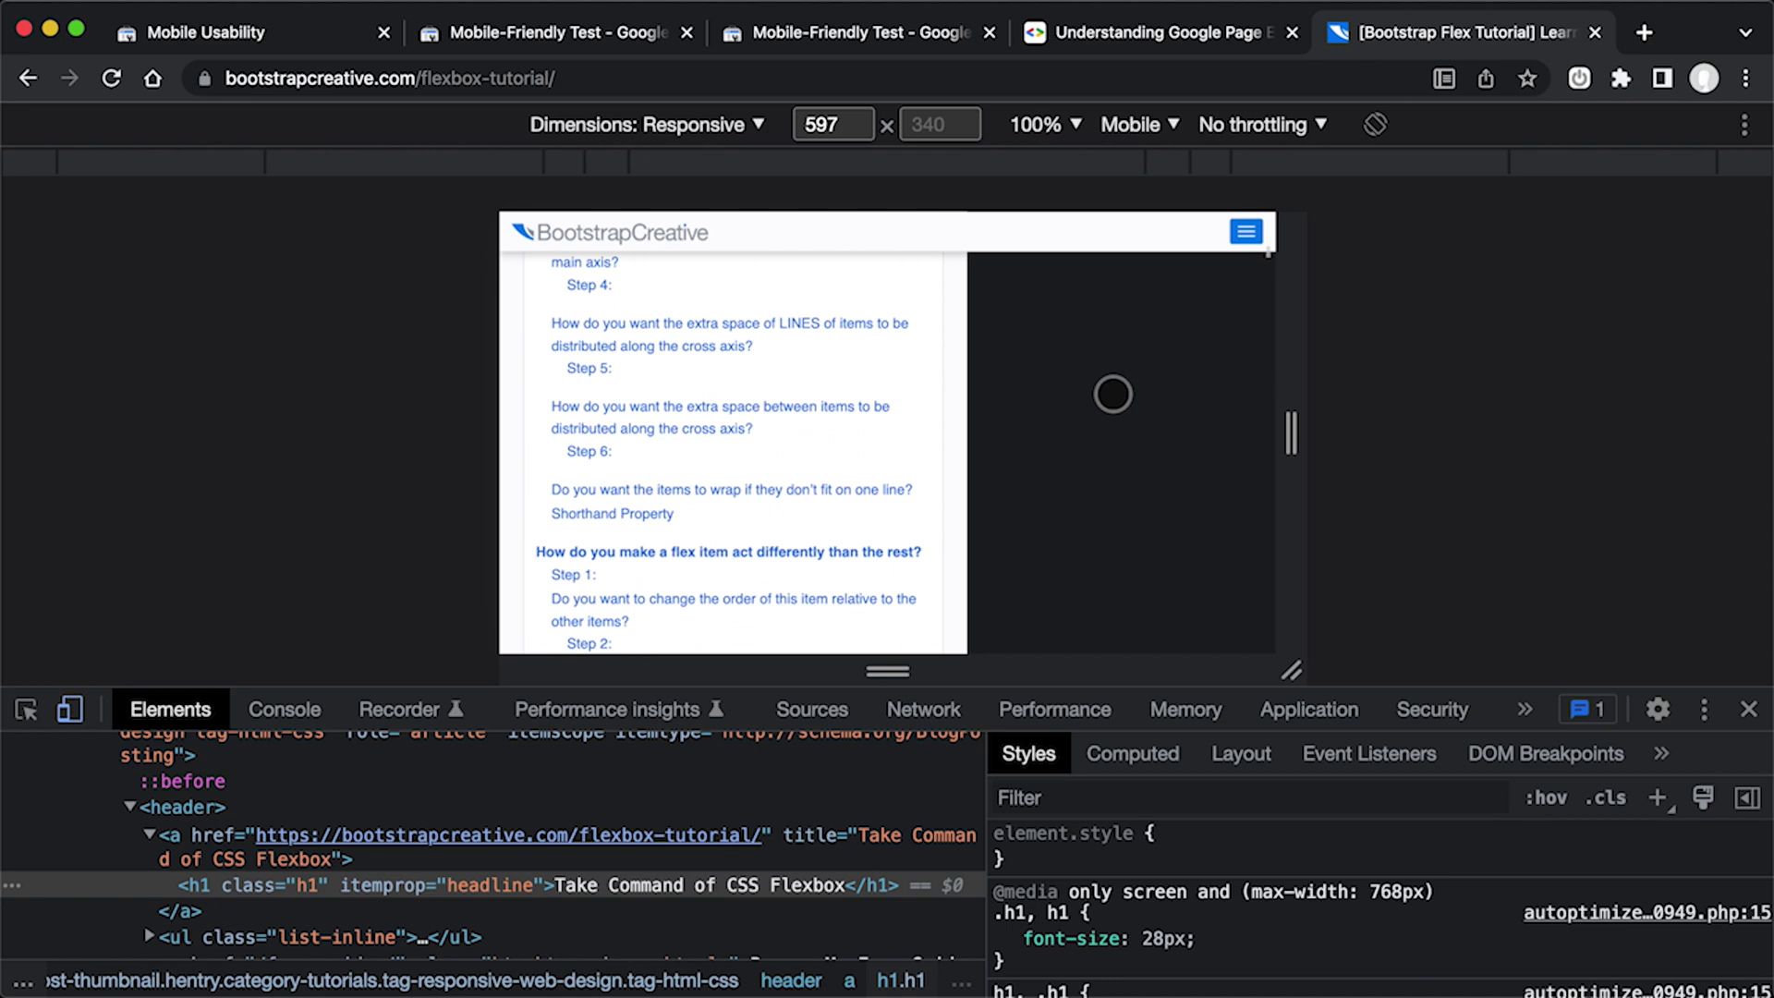
scroll(1113, 394, "down", 10)
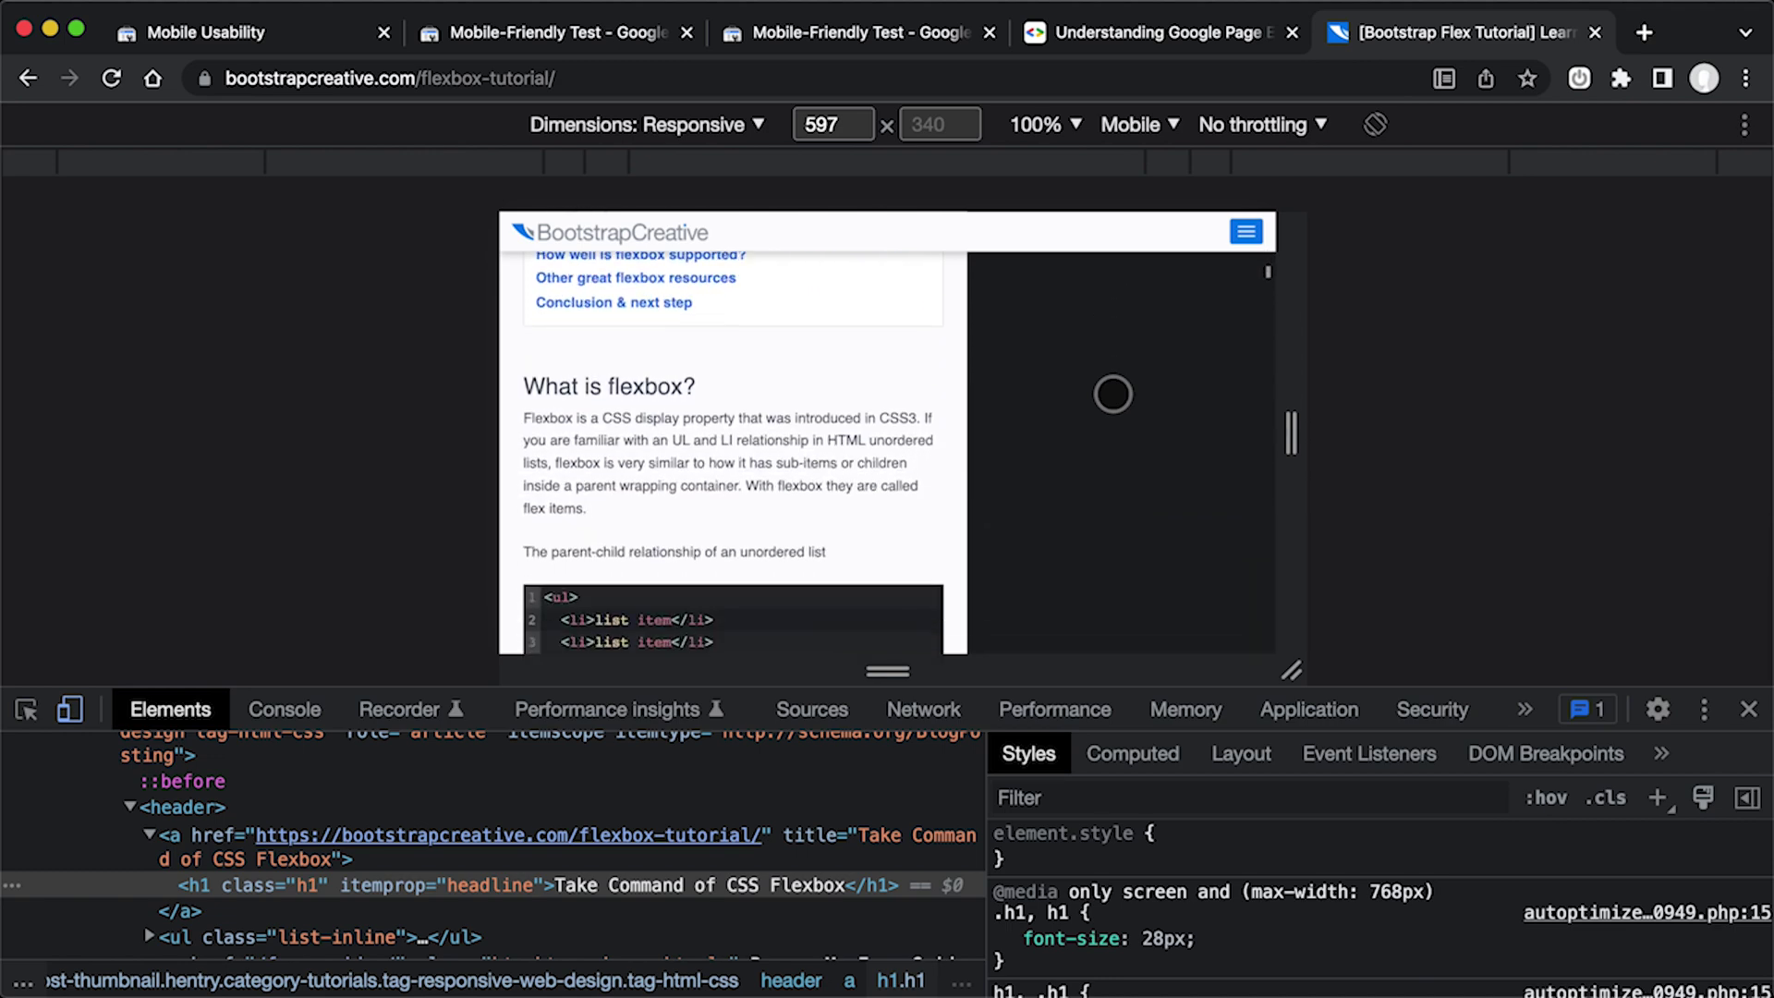
scroll(1113, 393, "up", 15)
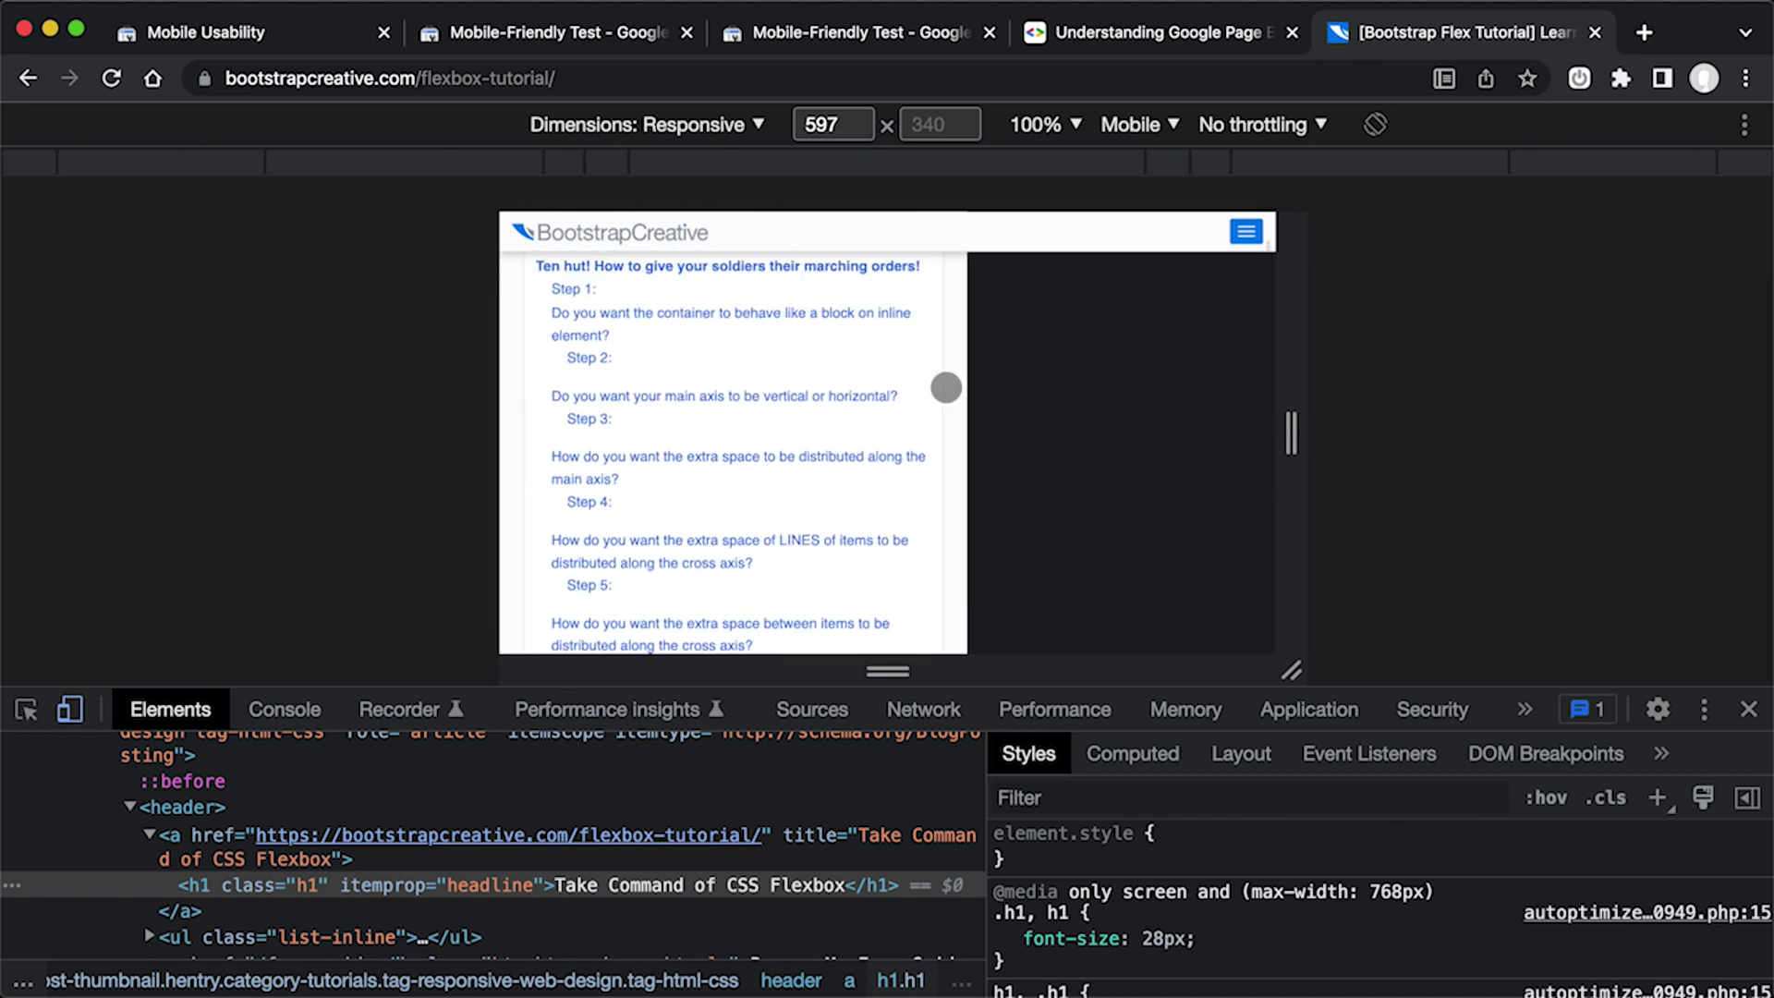
scroll(945, 389, "up", 8)
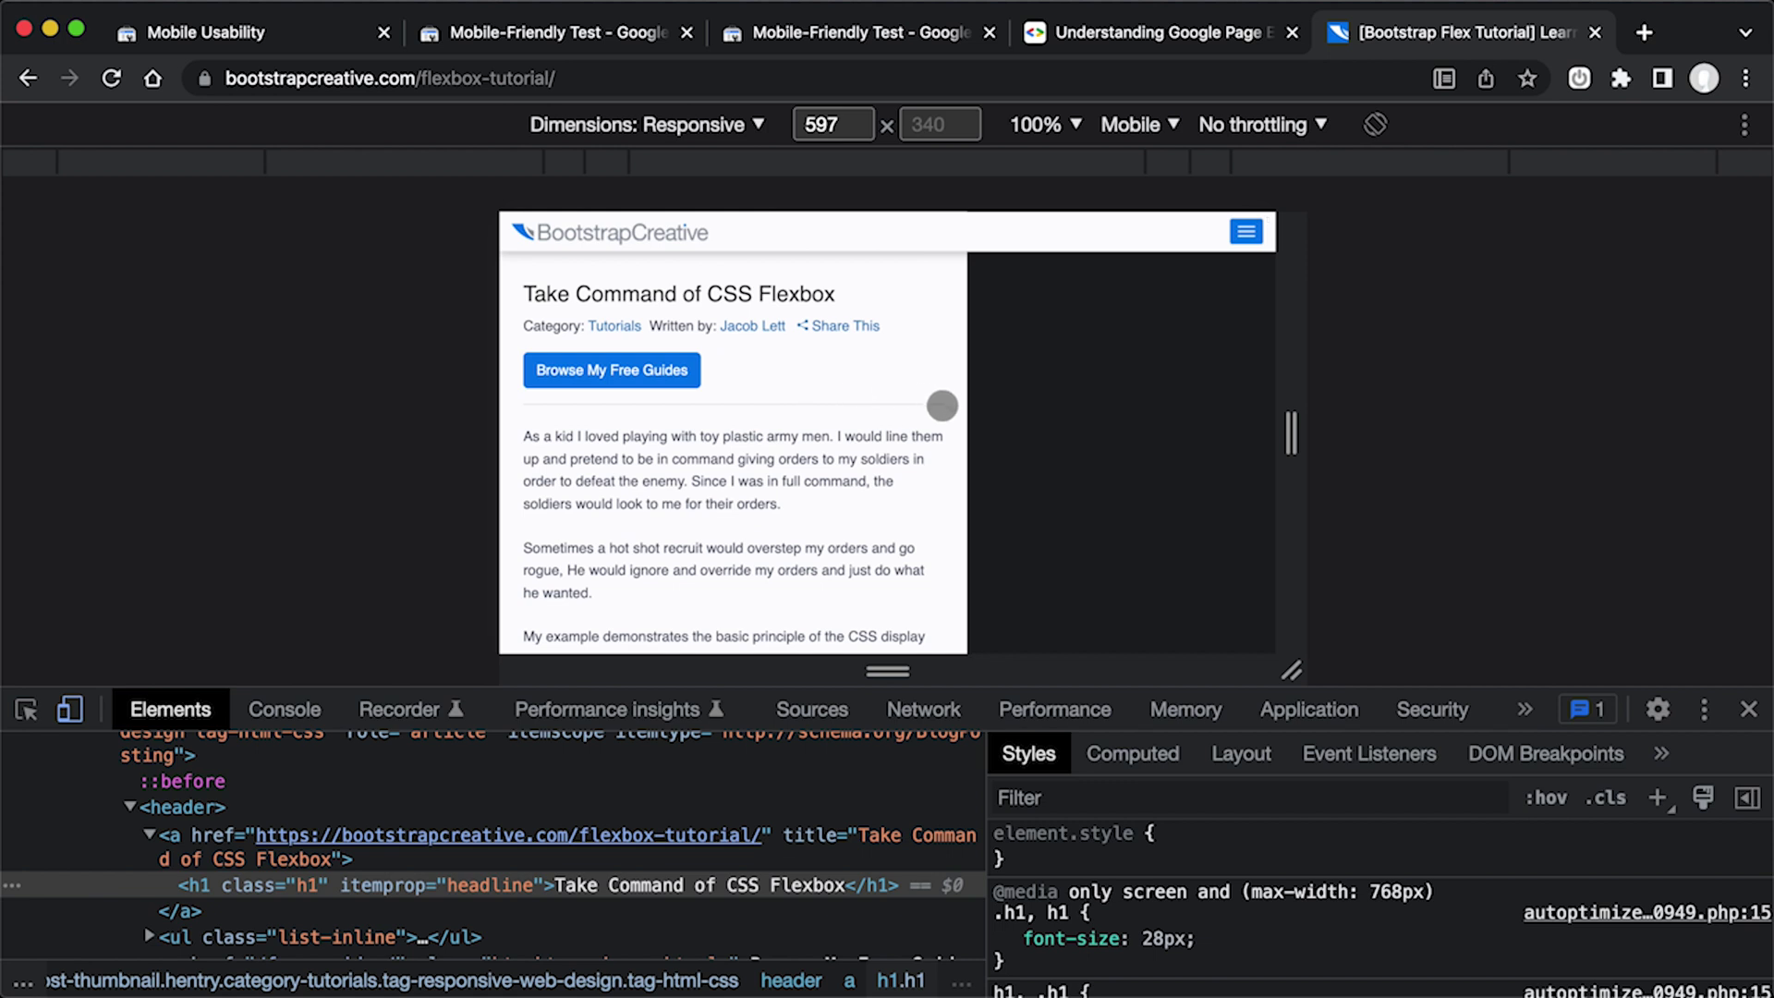
Add a new style rule and change its selector to the universal *.
left_click(1659, 800)
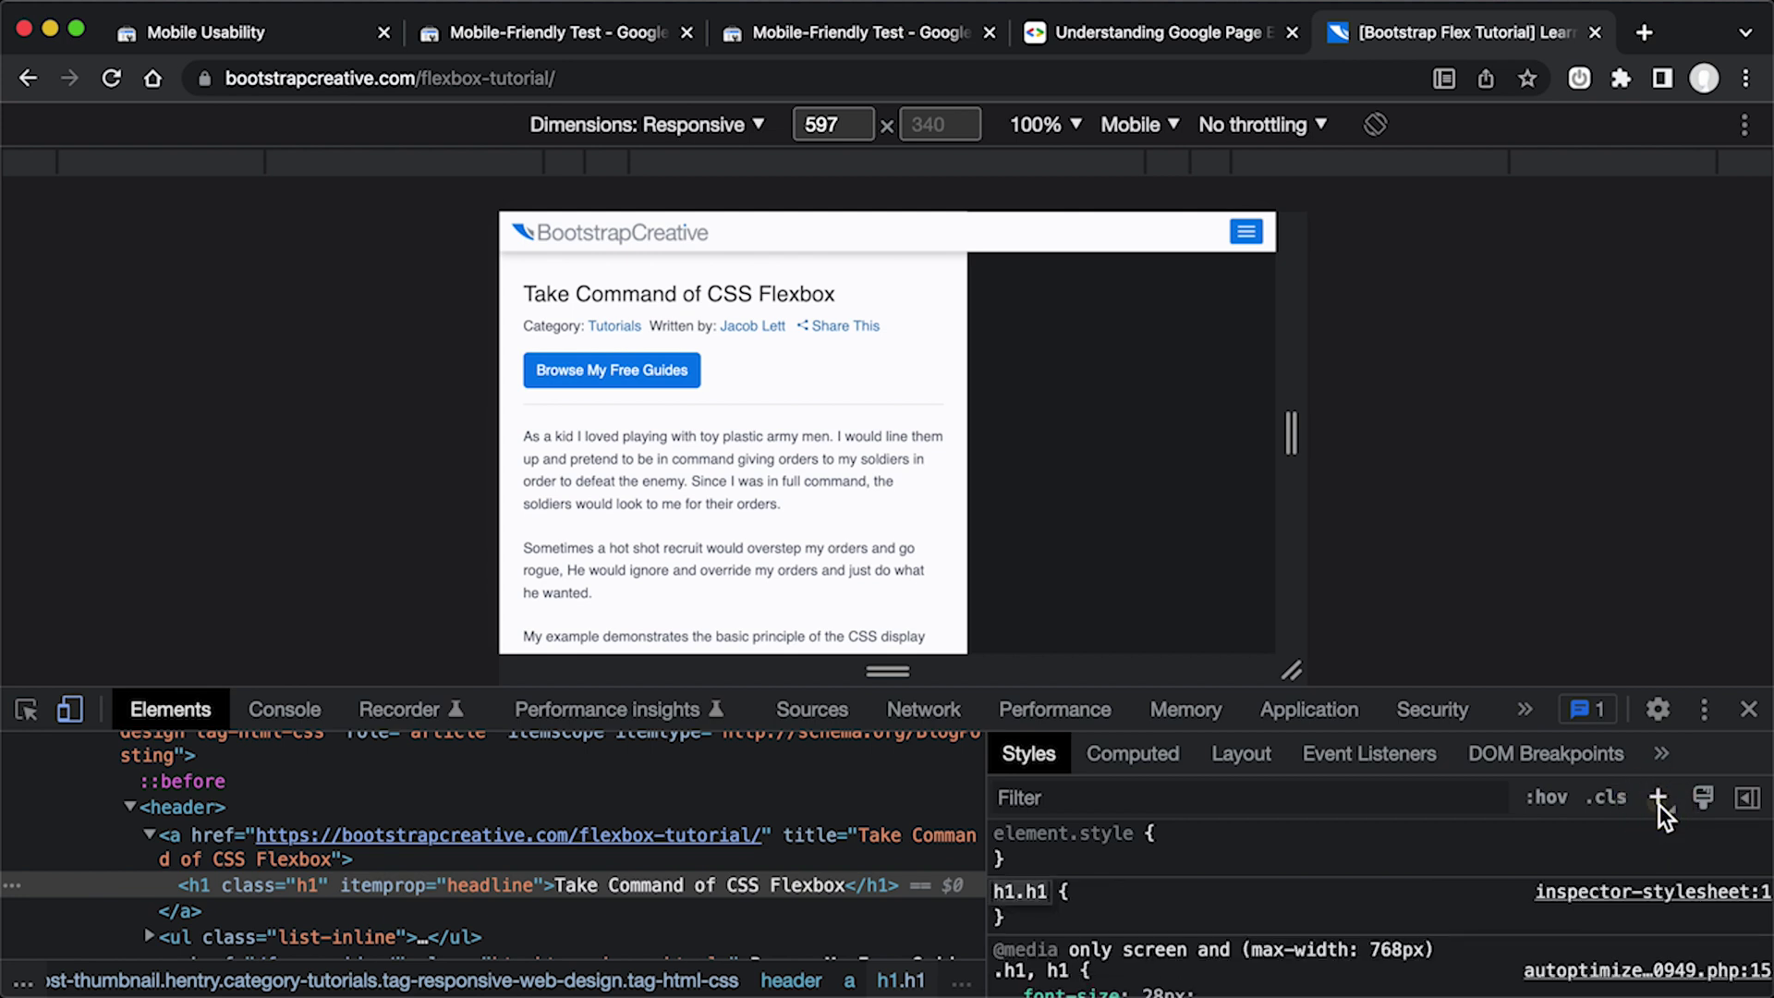
double_click(1039, 892)
type("*")
left_click_drag(1027, 892, 995, 892)
key("BackSpace")
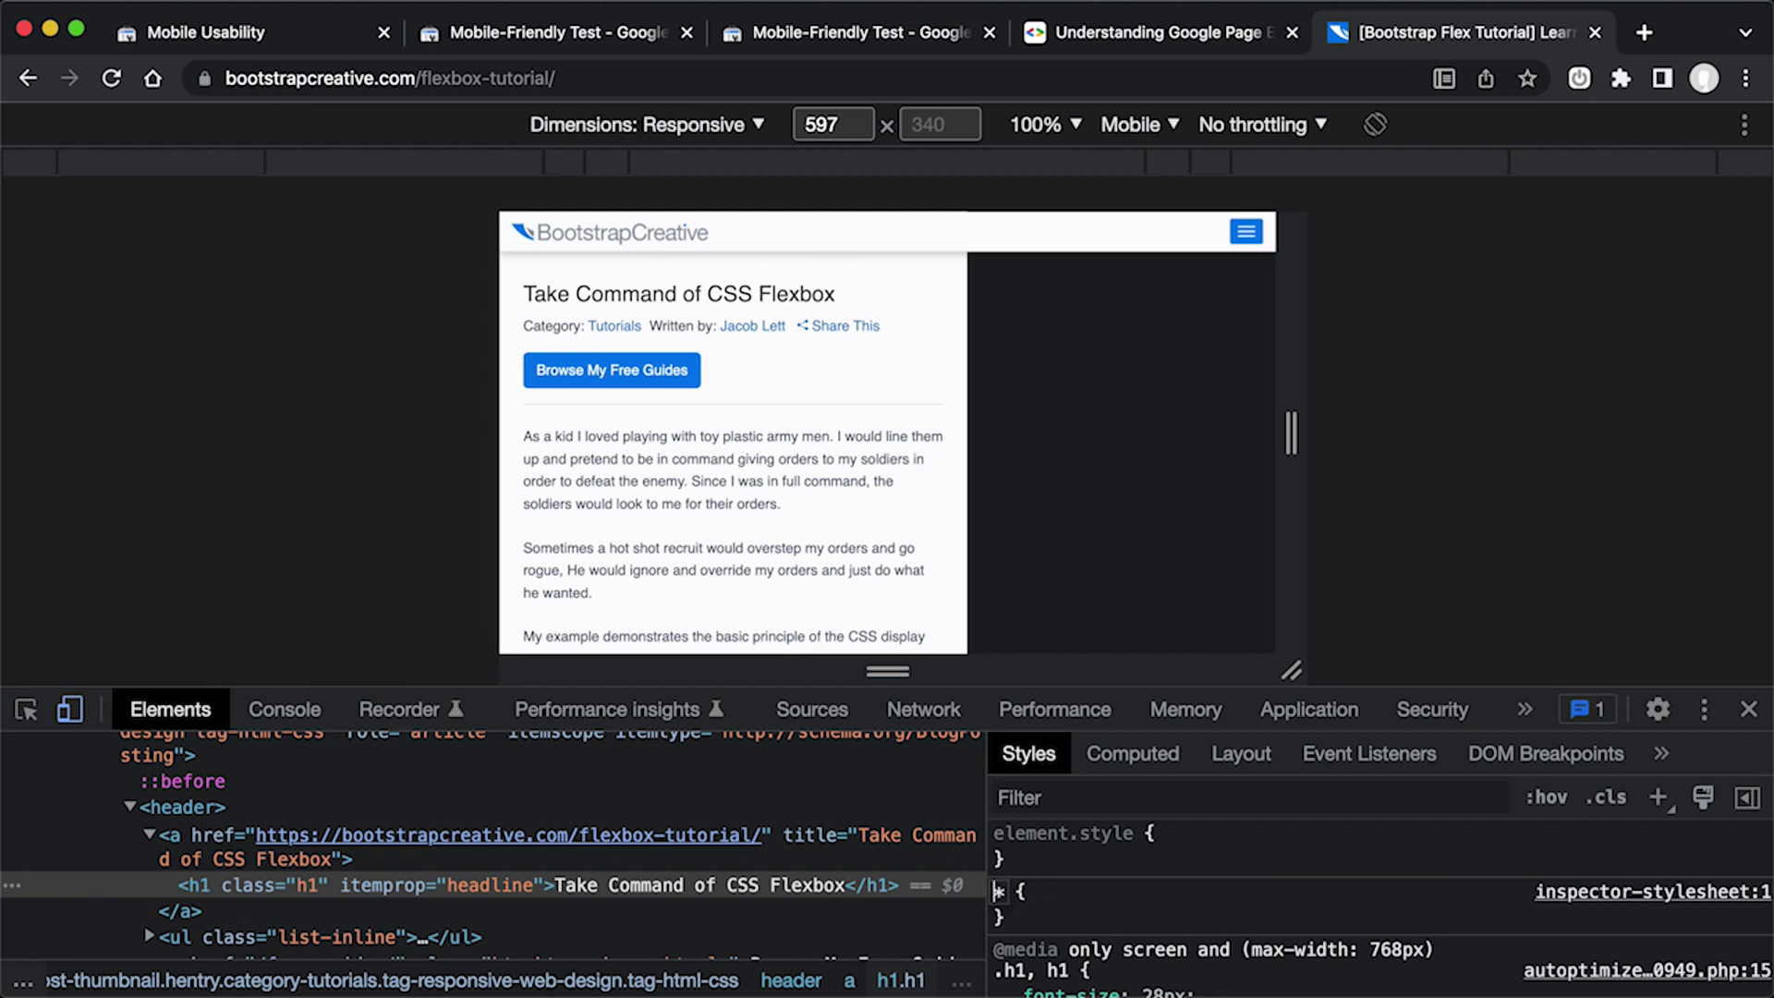
Give the * rule the declaration border: 1px solid red.
left_click(1048, 914)
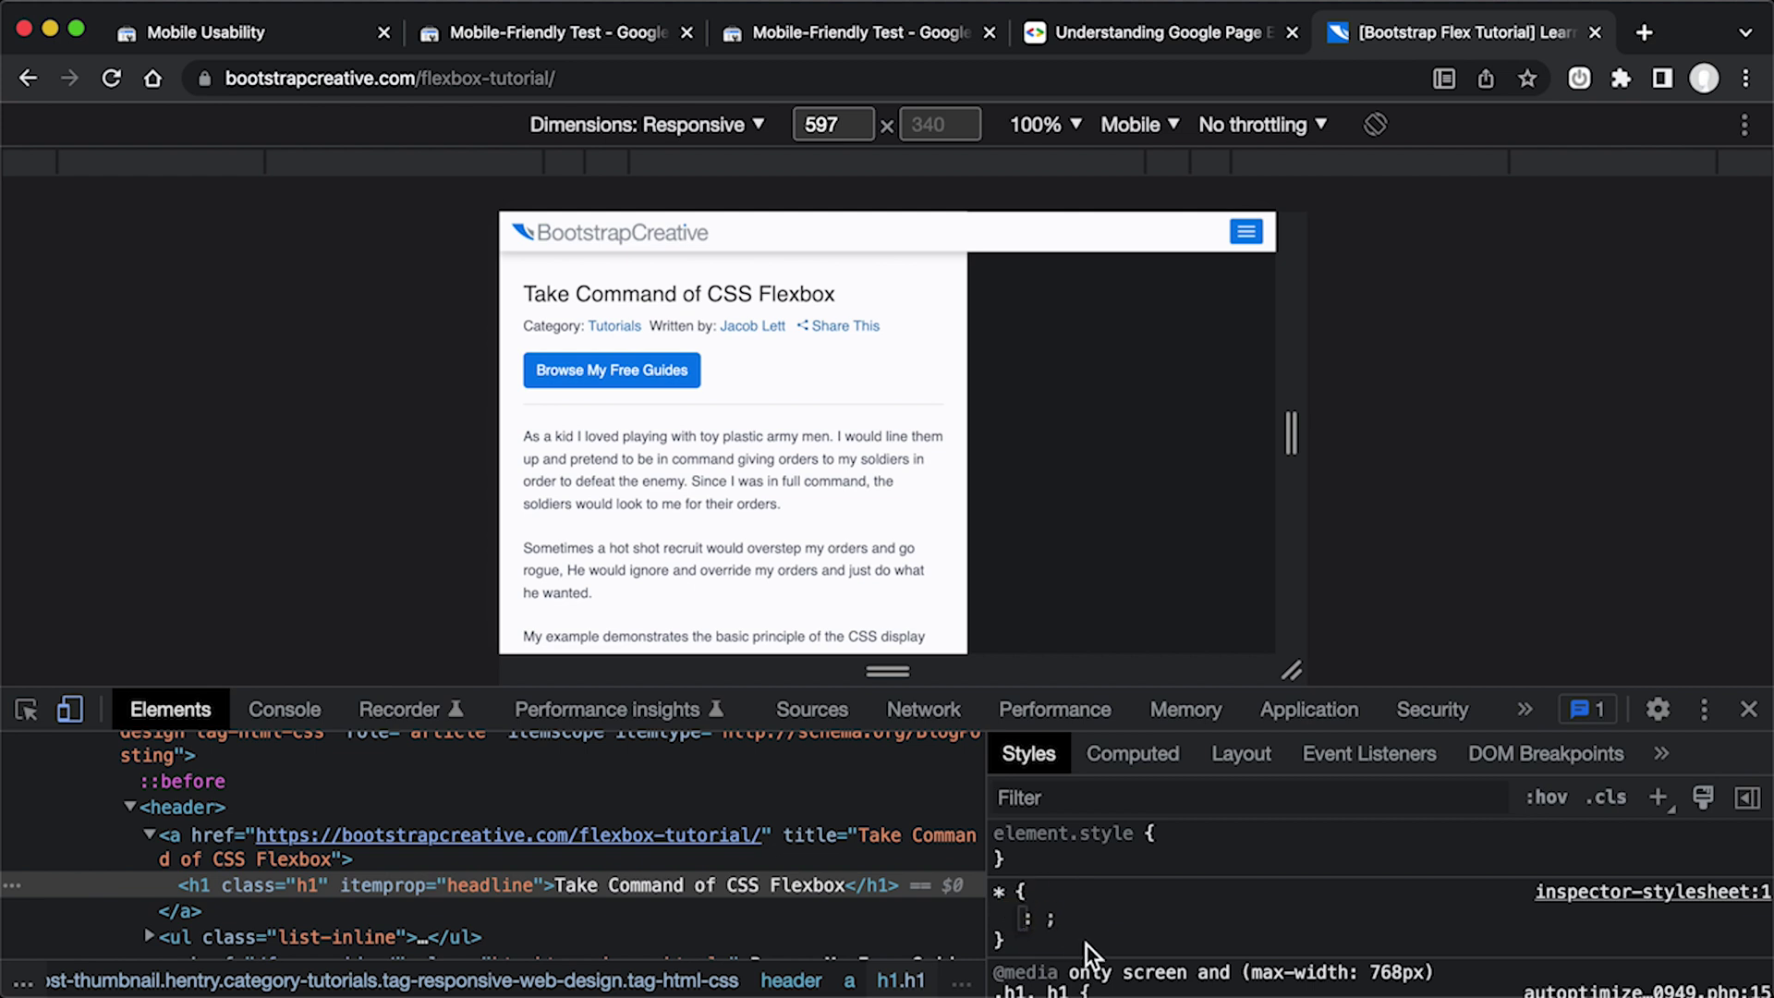
left_click(1024, 915)
type("border")
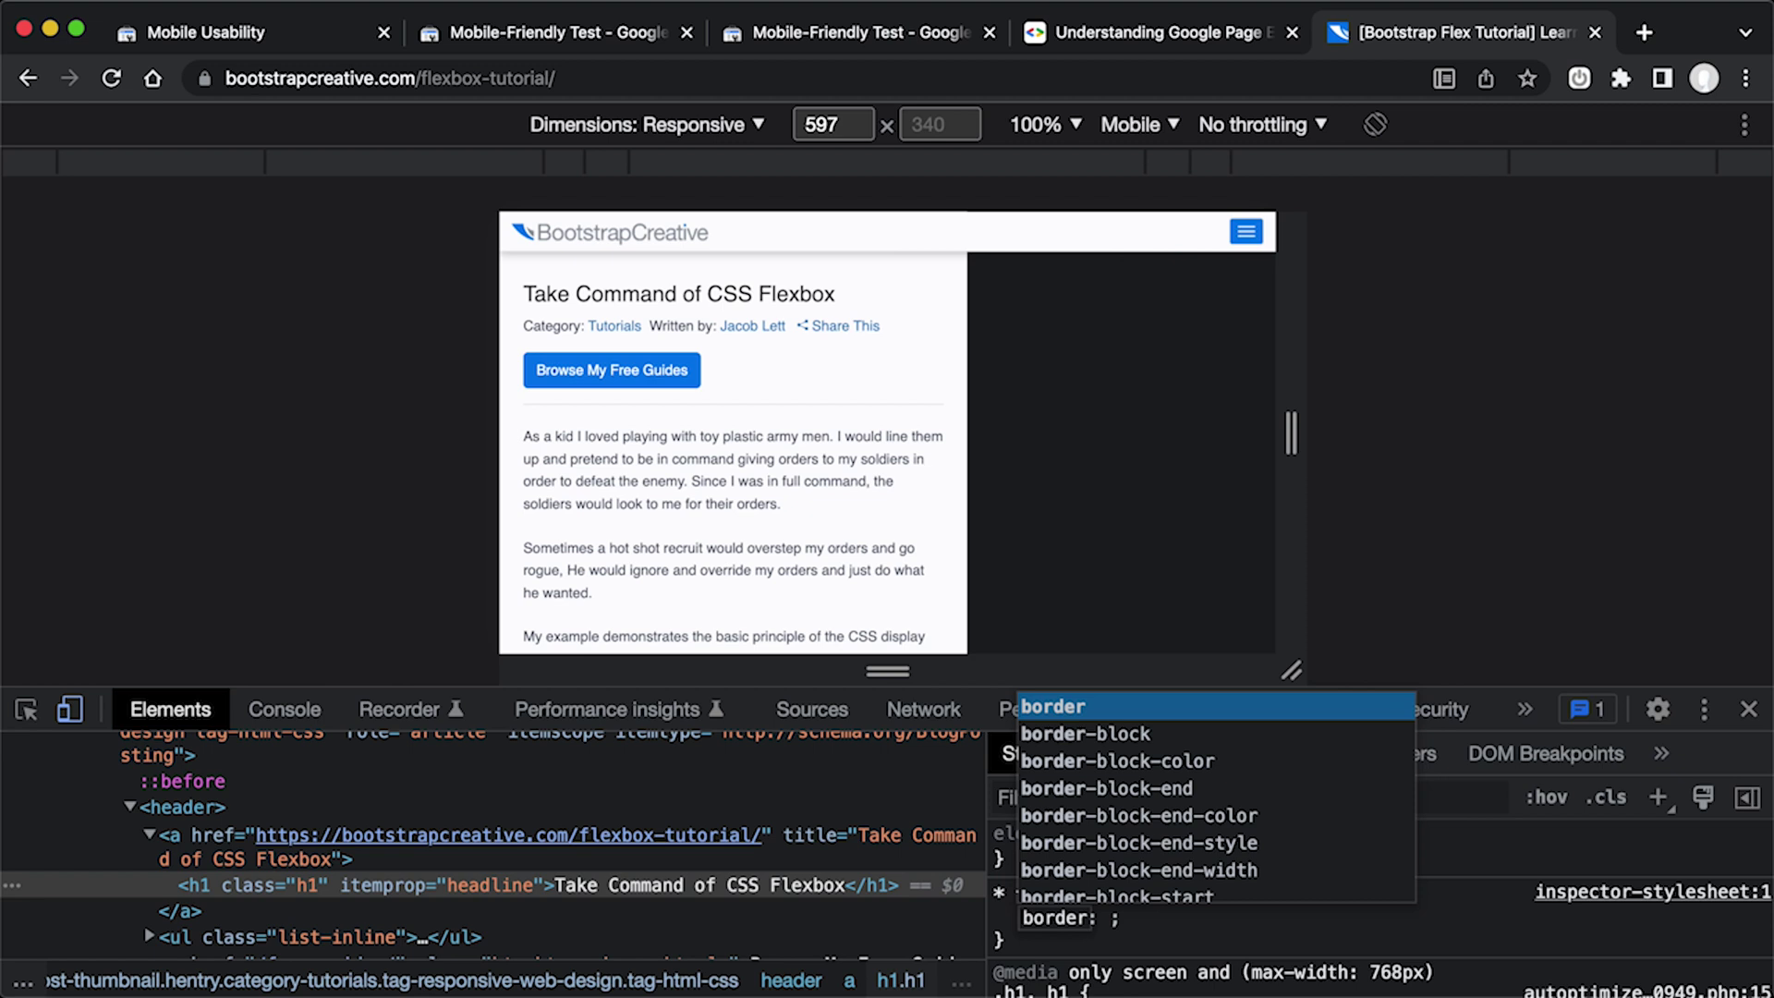
key("Return")
type("1px so")
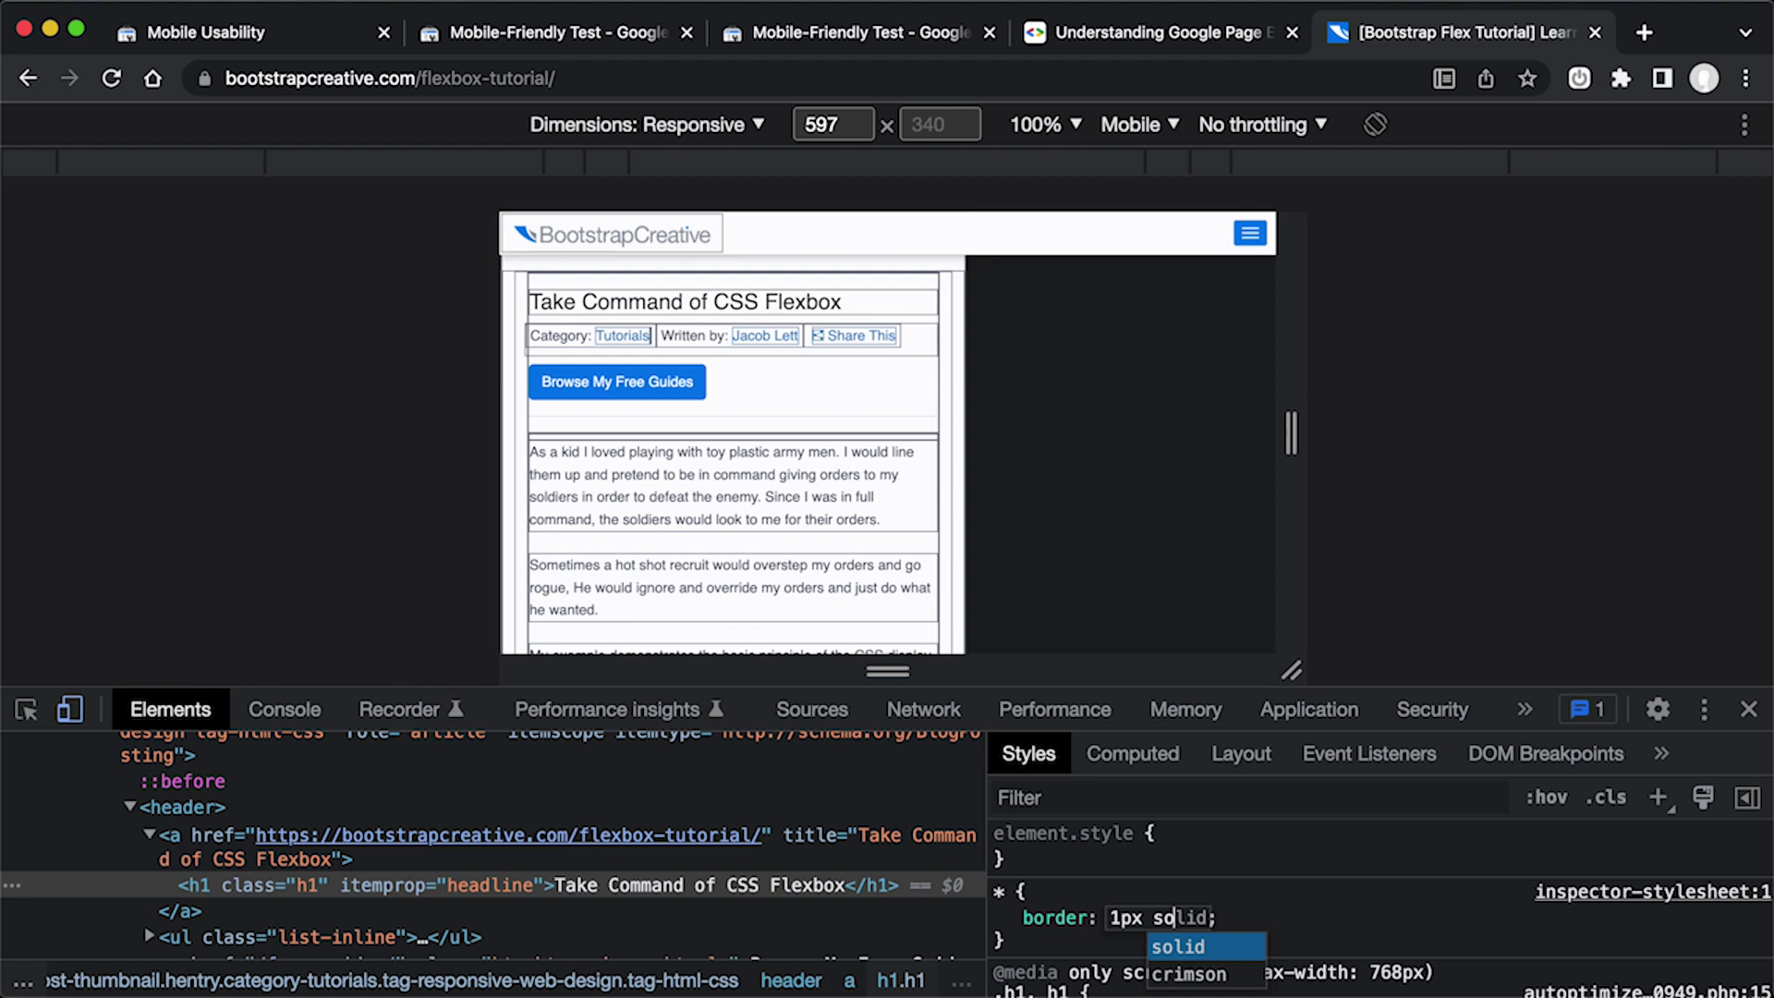
type("lid ")
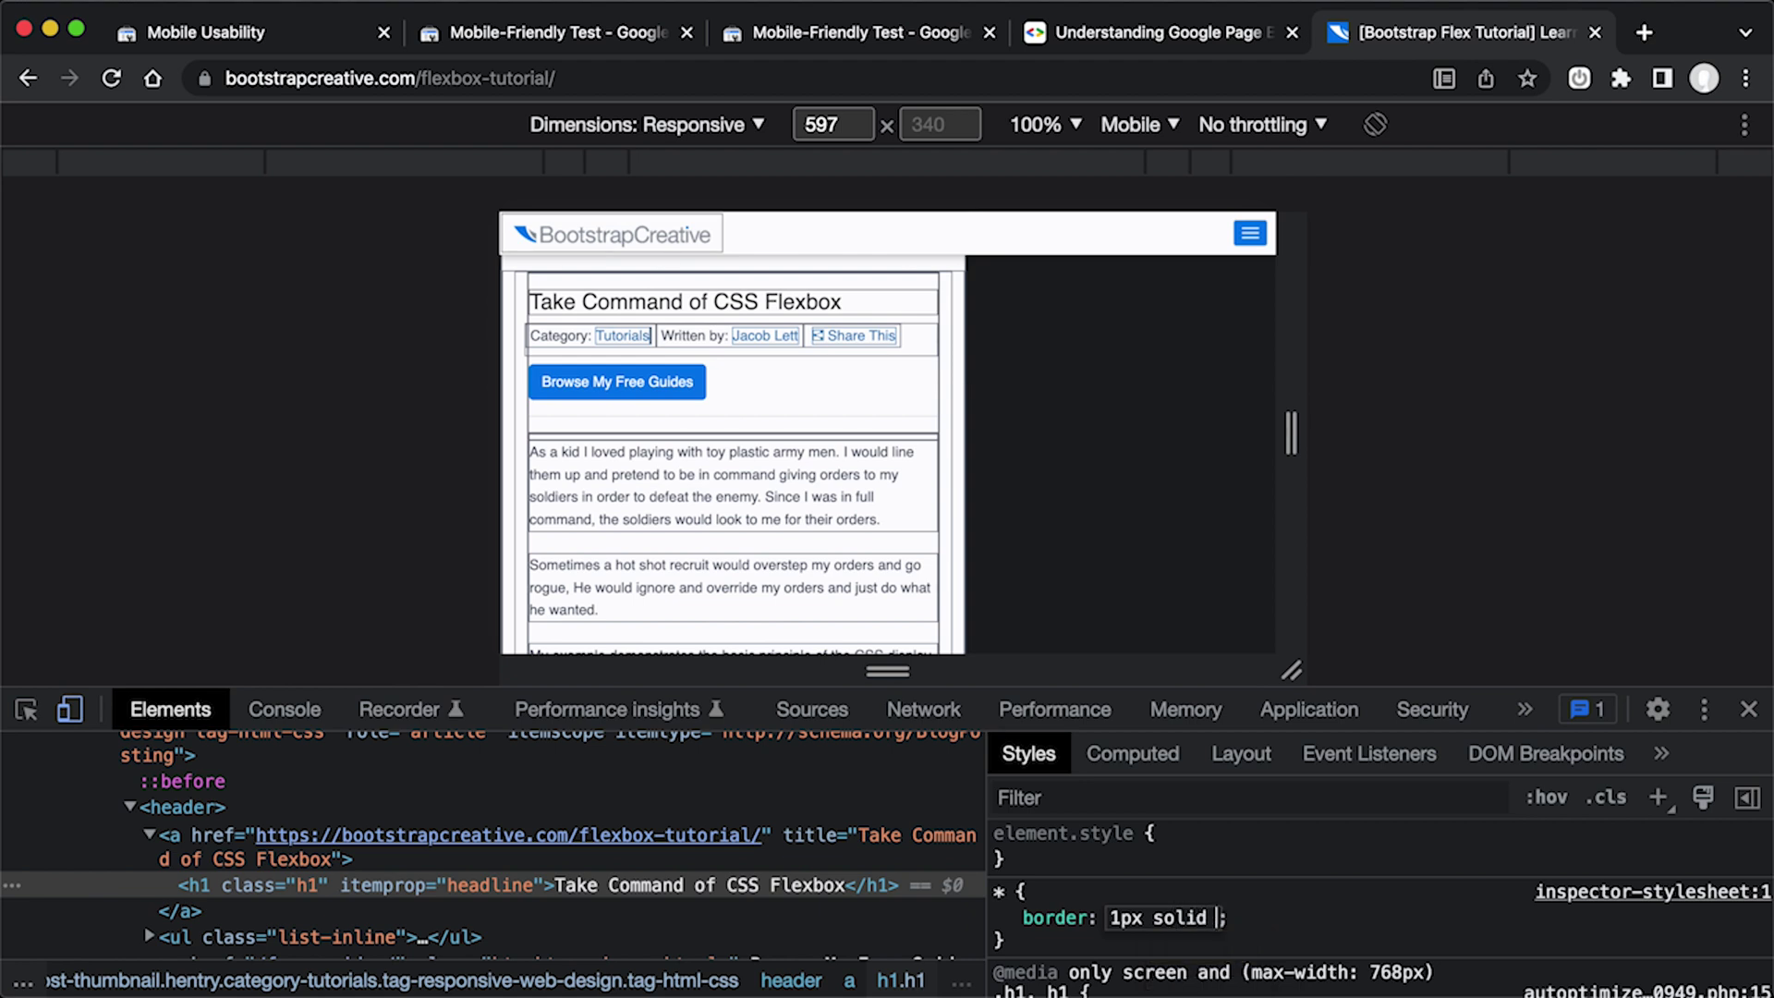
type("red")
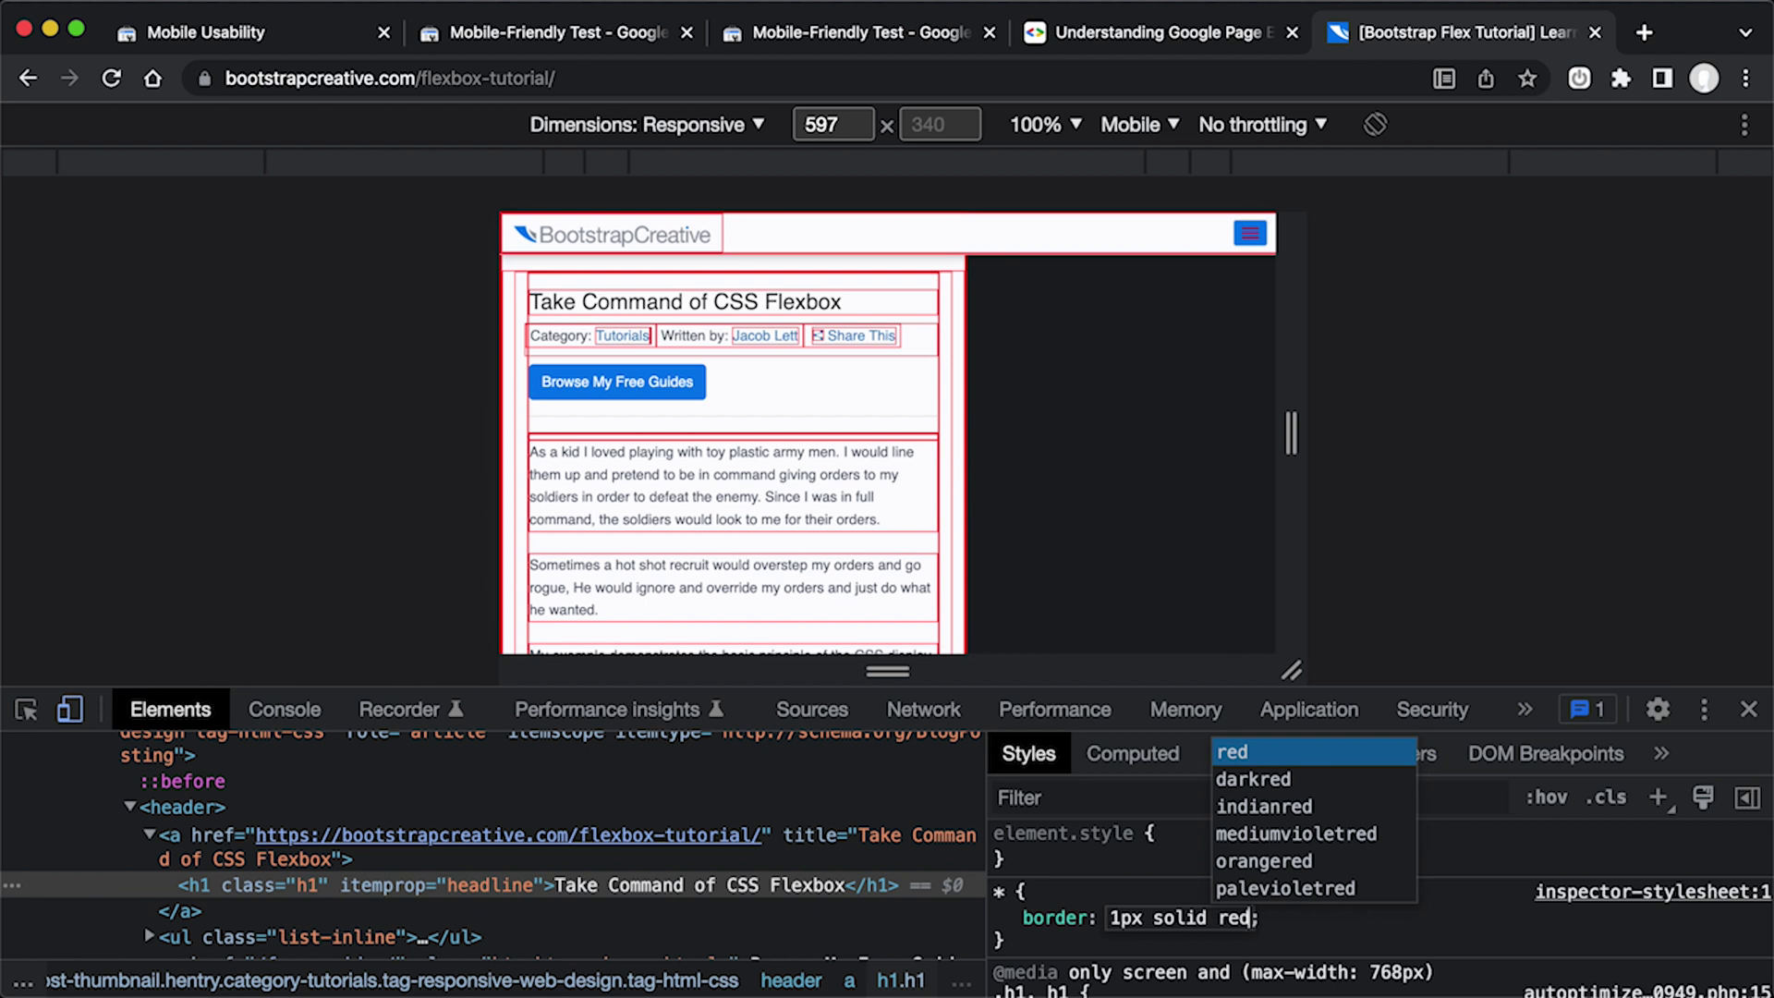
key("Return")
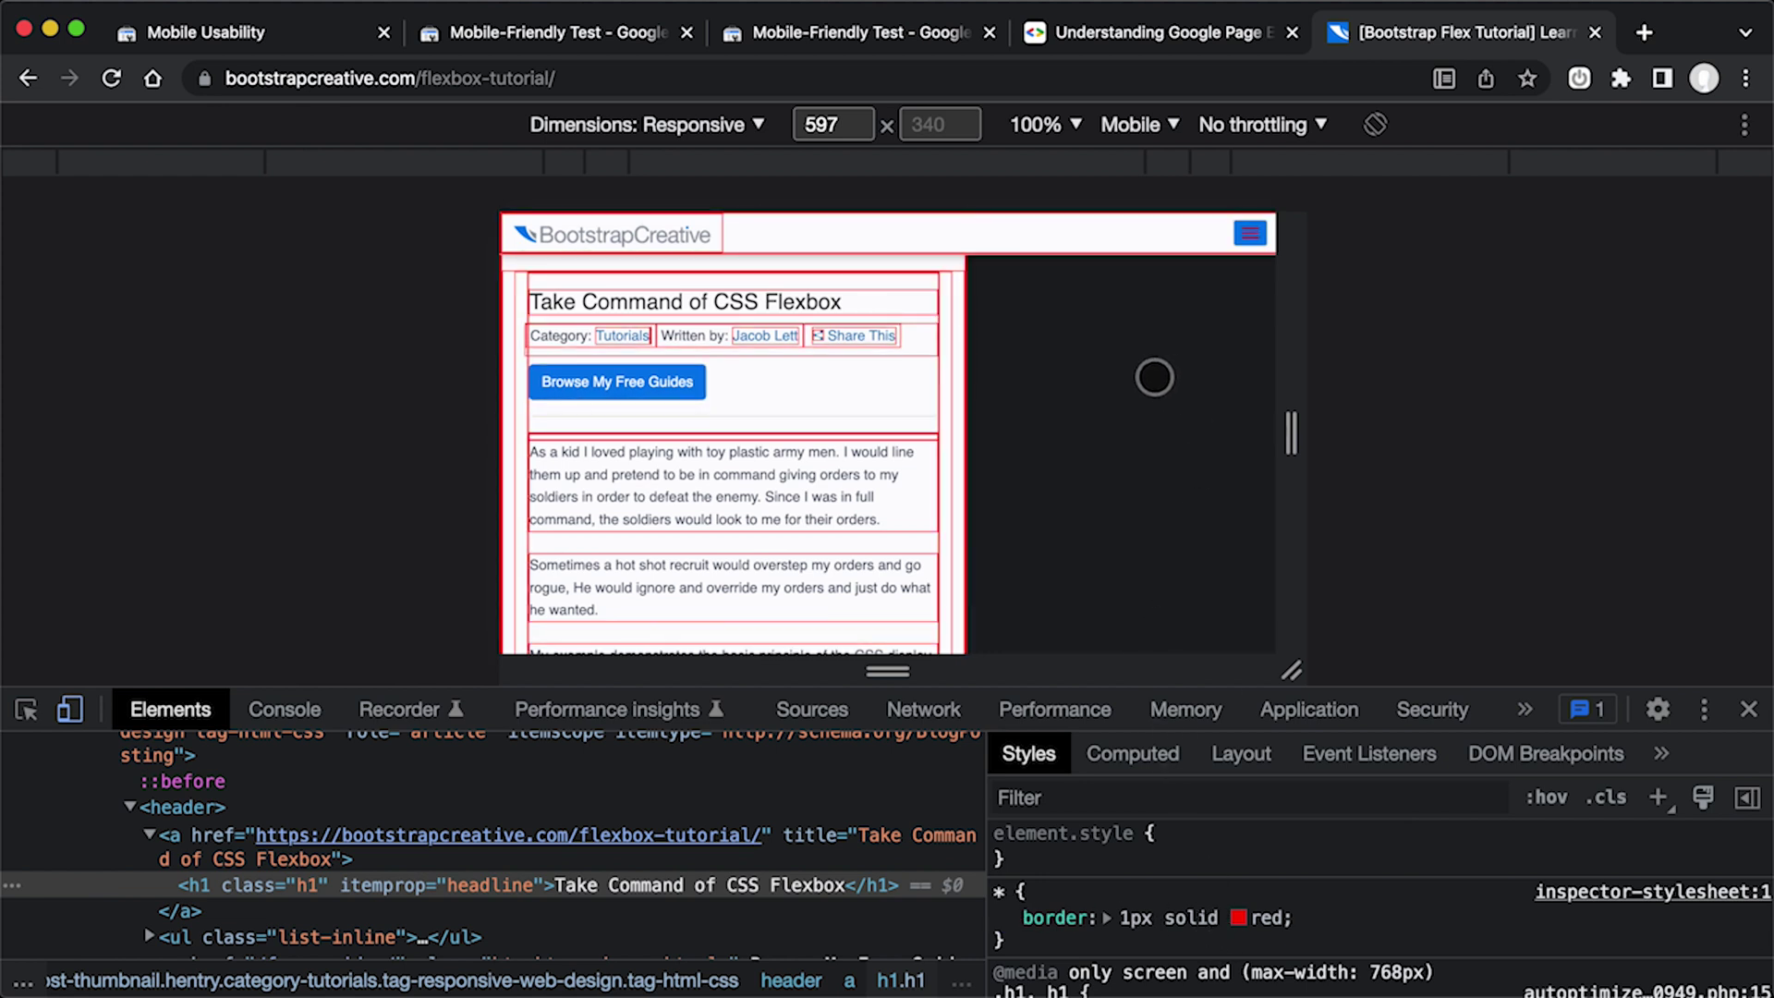
Scroll down the emulated mobile page until the wide Flexbox Boot Camp embed appears.
scroll(1228, 395, "down", 5)
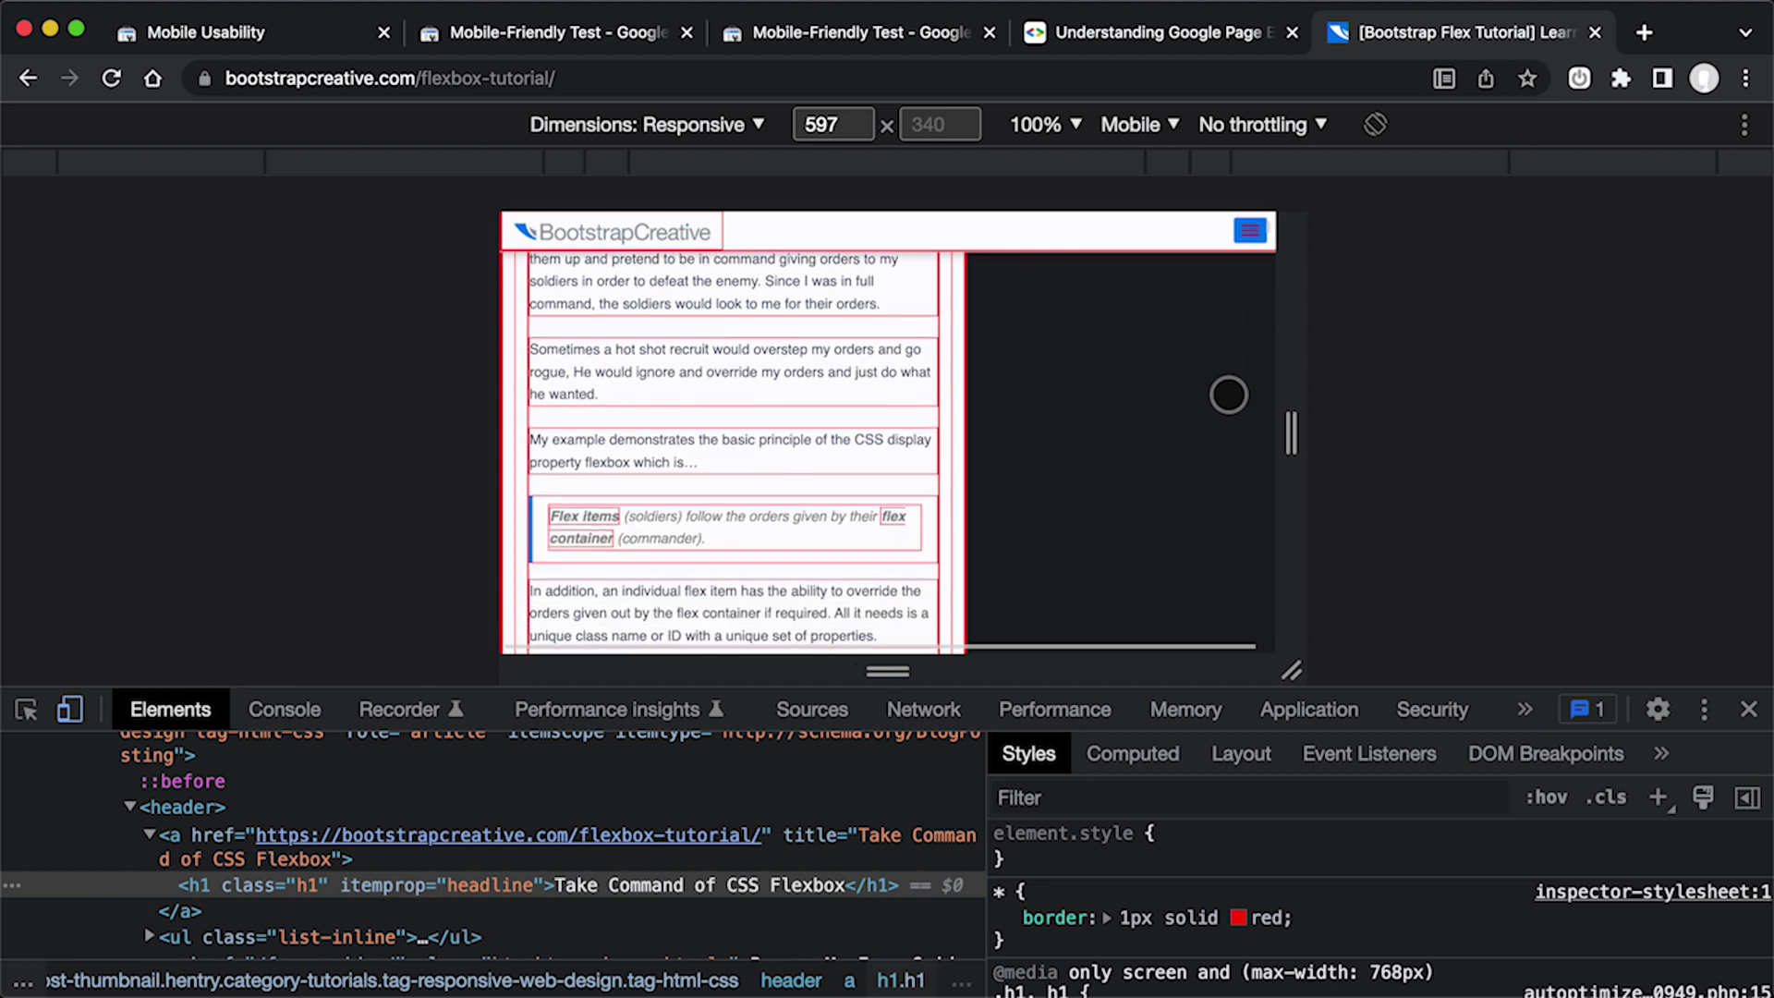
scroll(1132, 448, "down", 10)
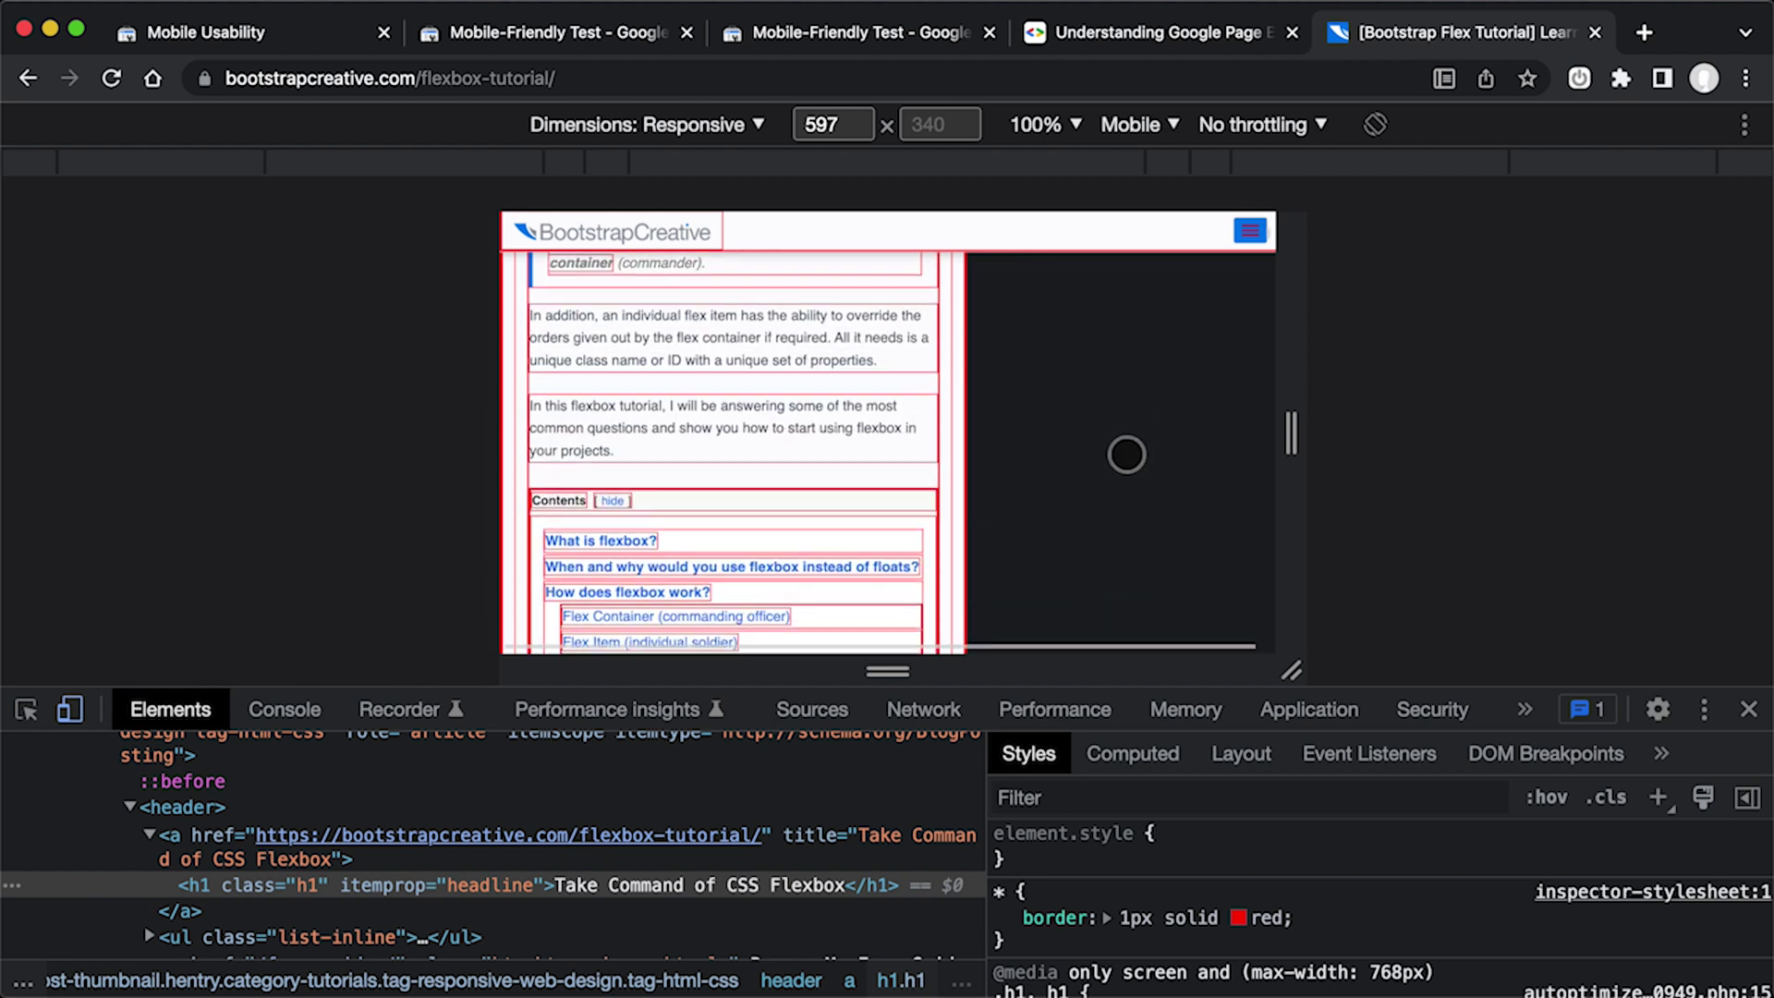
scroll(1126, 455, "down", 15)
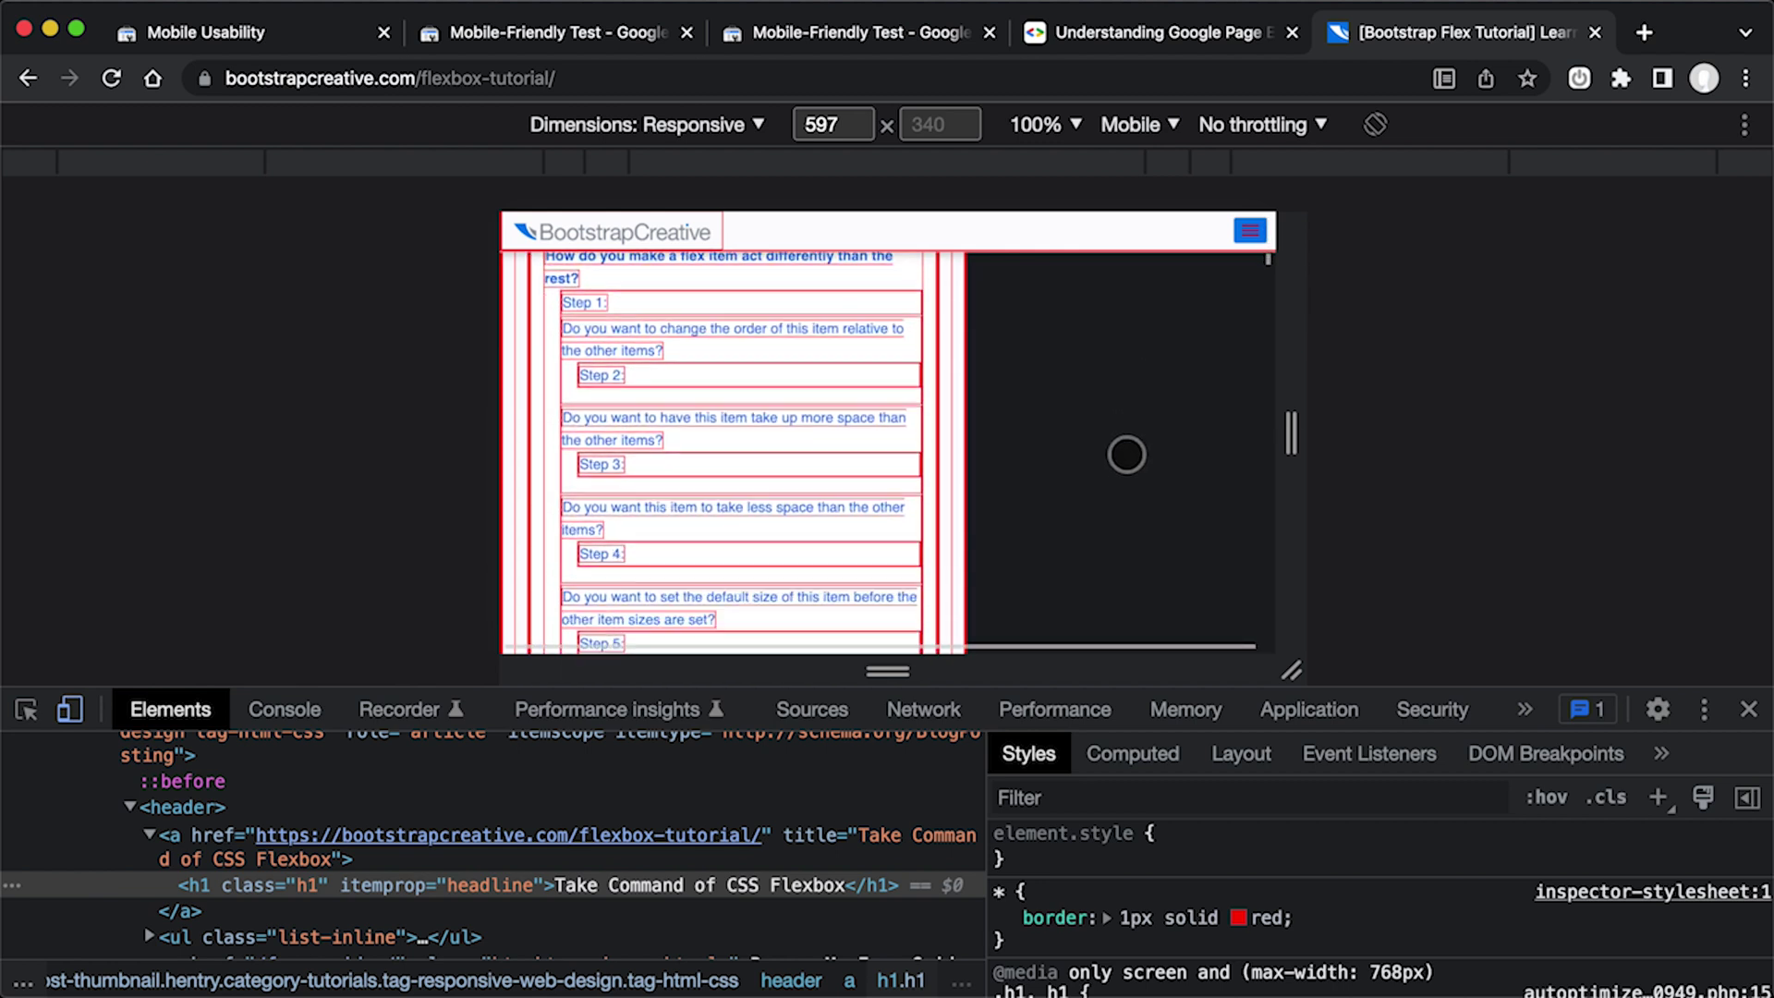
scroll(1127, 454, "down", 15)
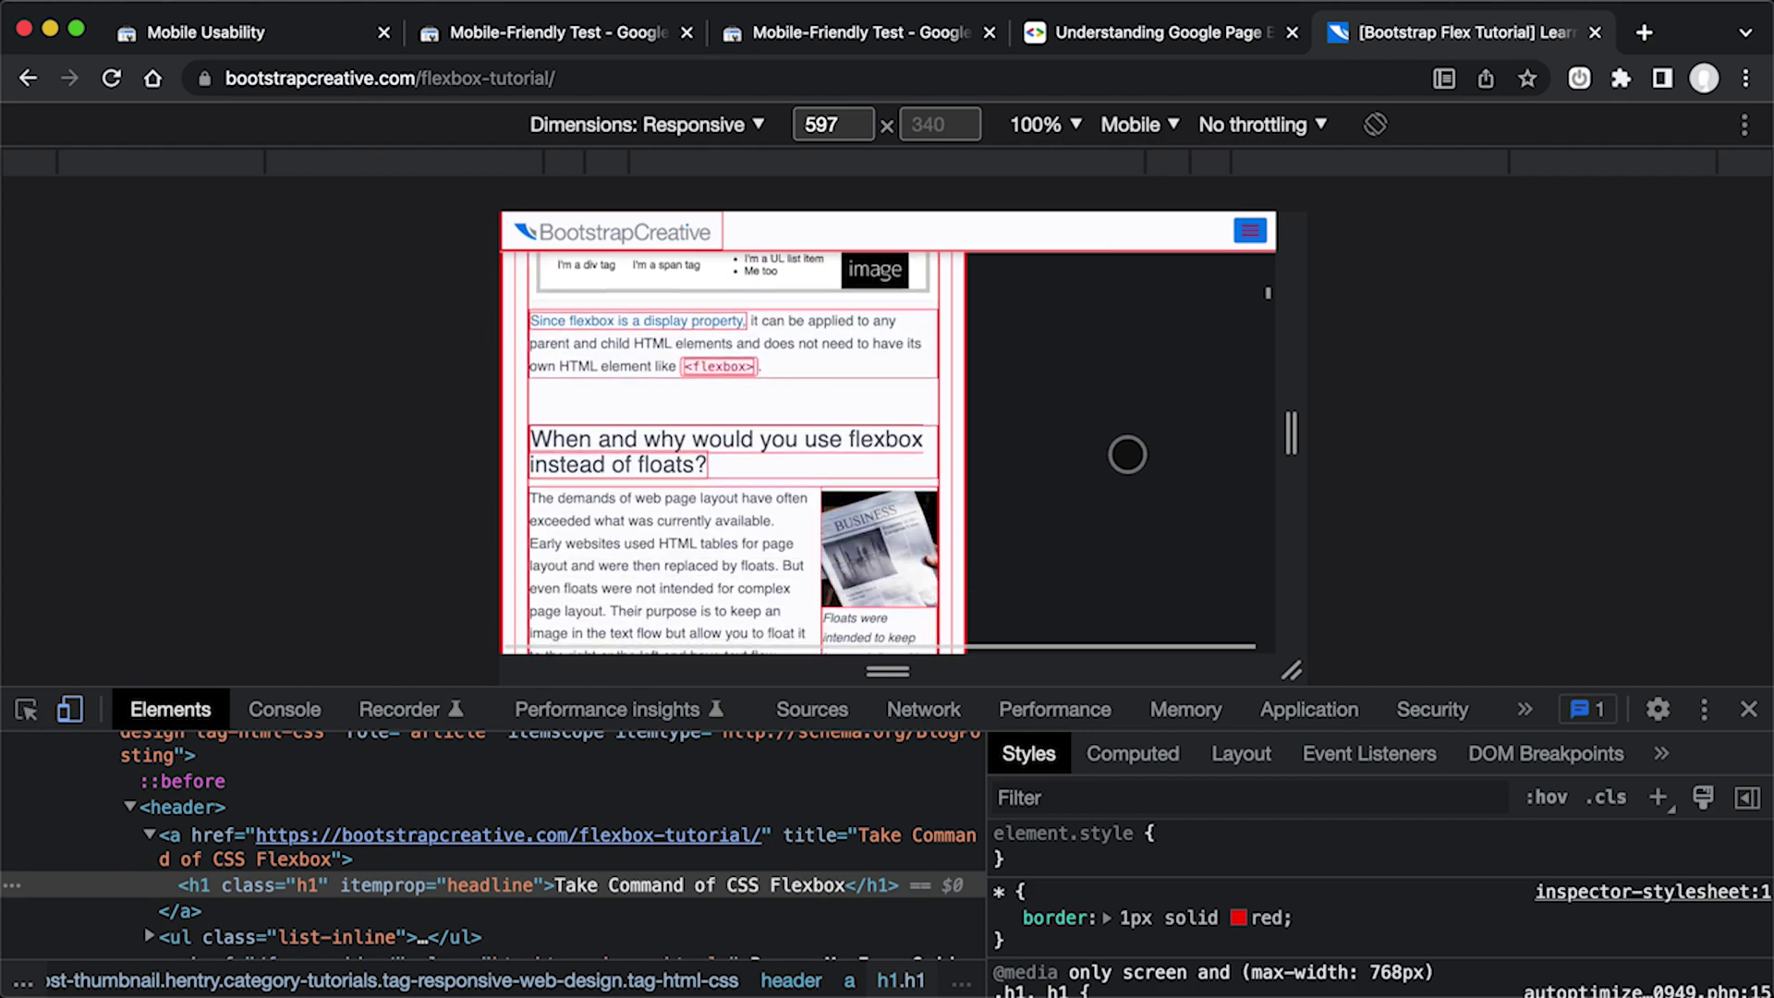
scroll(1127, 455, "down", 15)
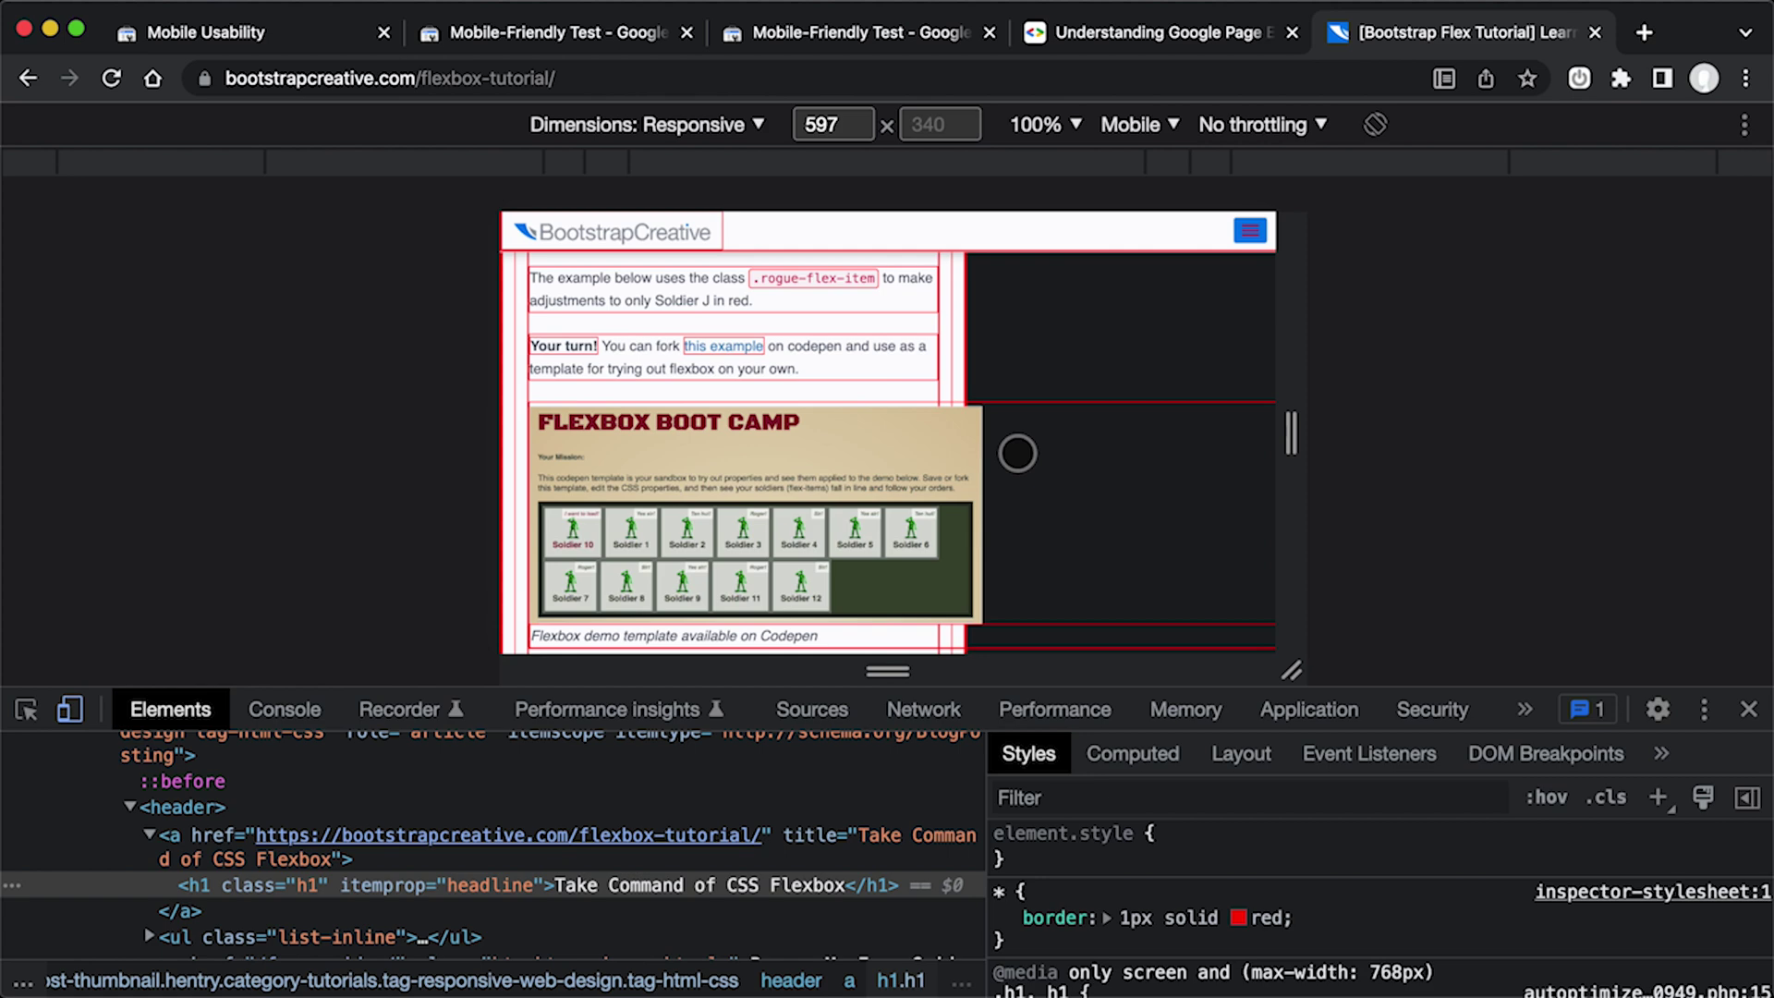
scroll(1017, 447, "down", 3)
scroll(672, 431, "up", 2)
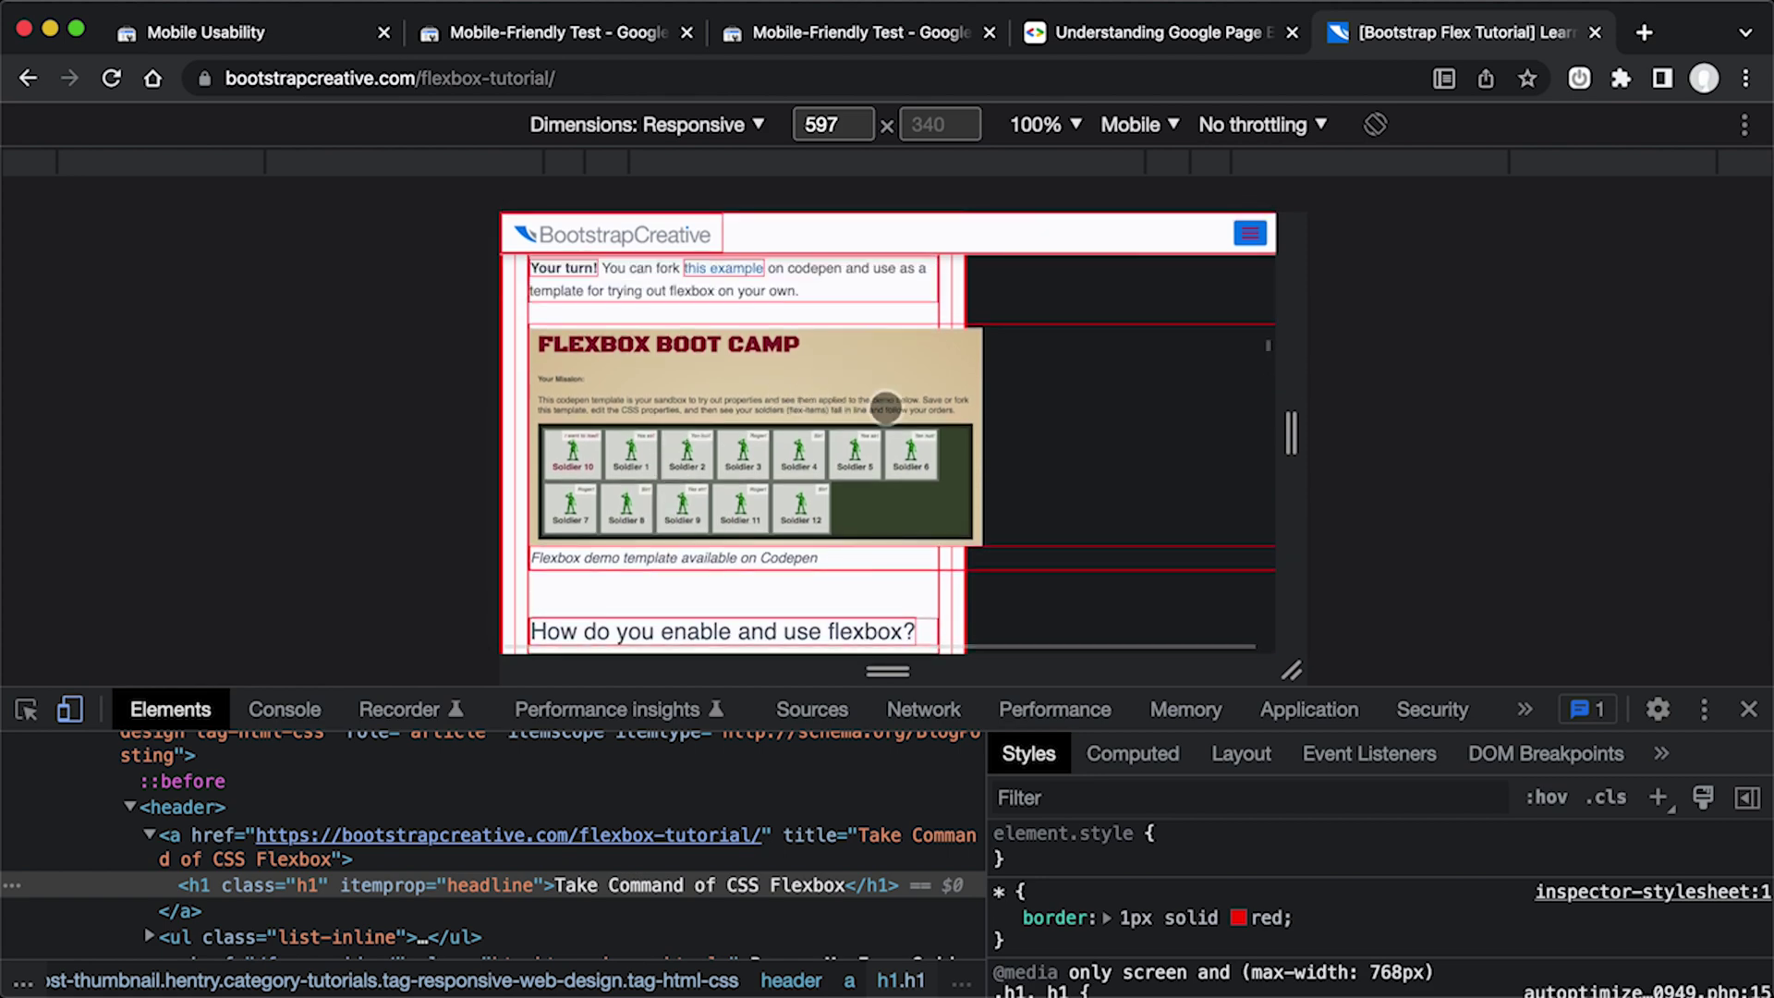
Delete the inline width: 961px style from the Codepen caption's parent div.
left_click(28, 708)
left_click(1083, 564)
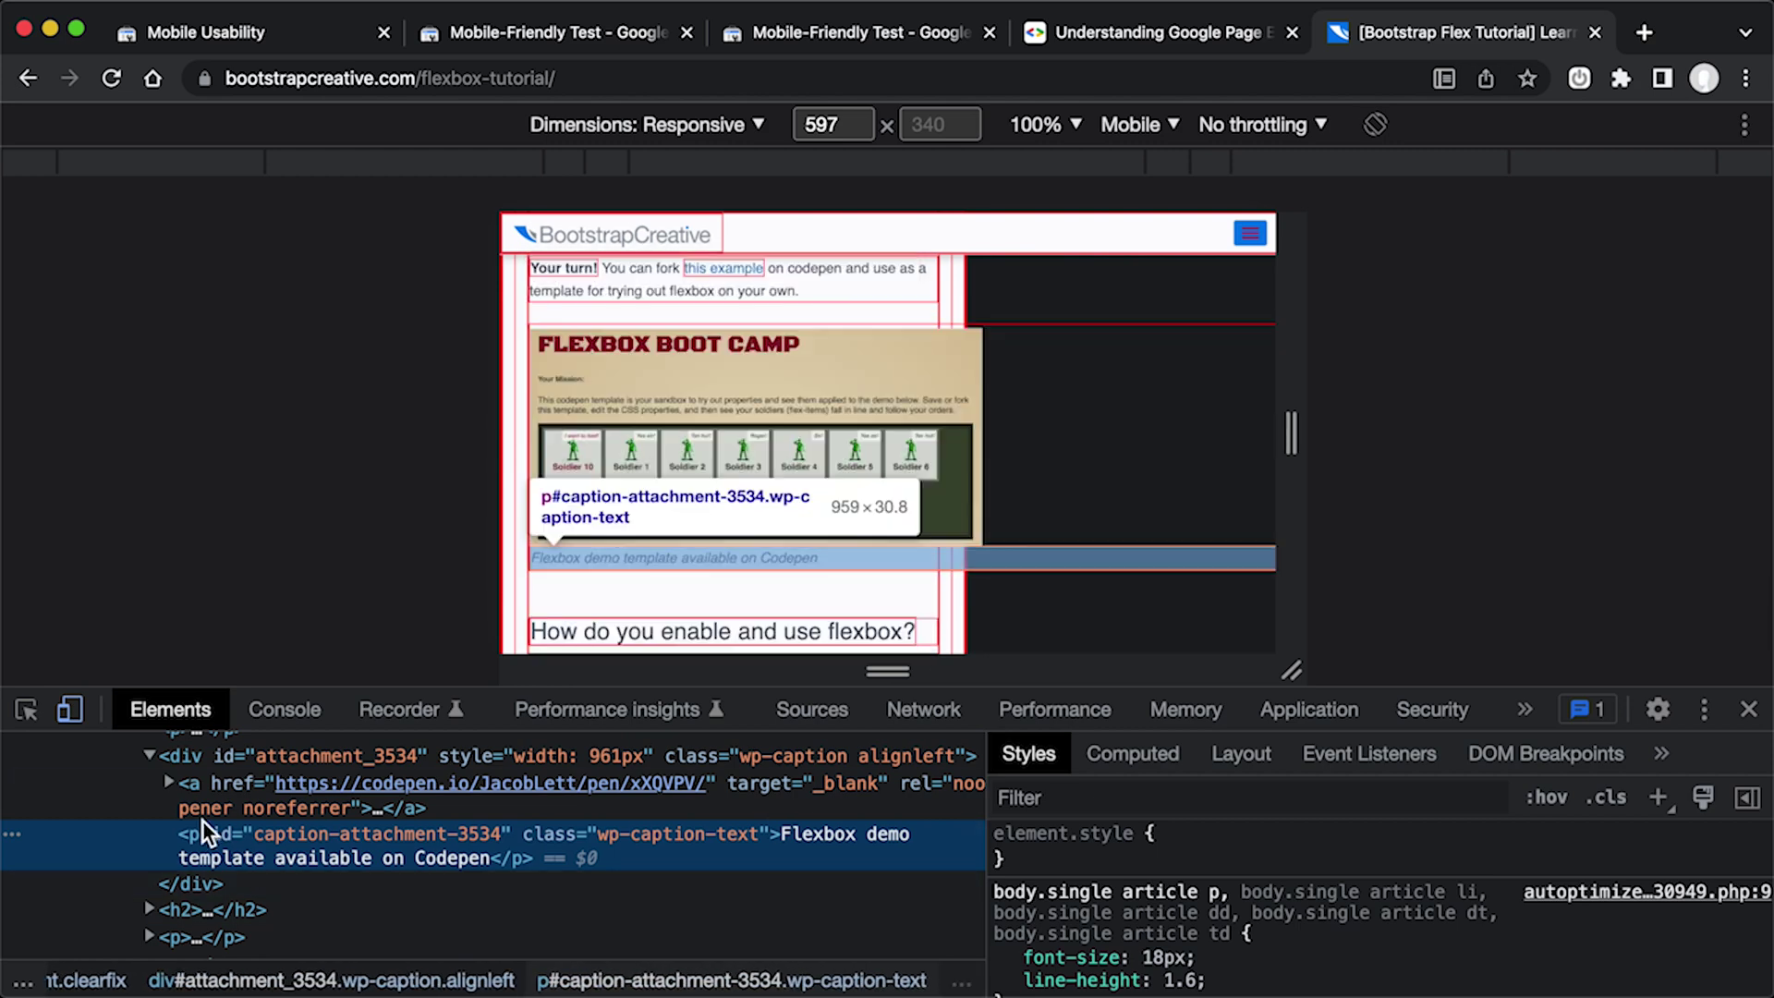
left_click(242, 793)
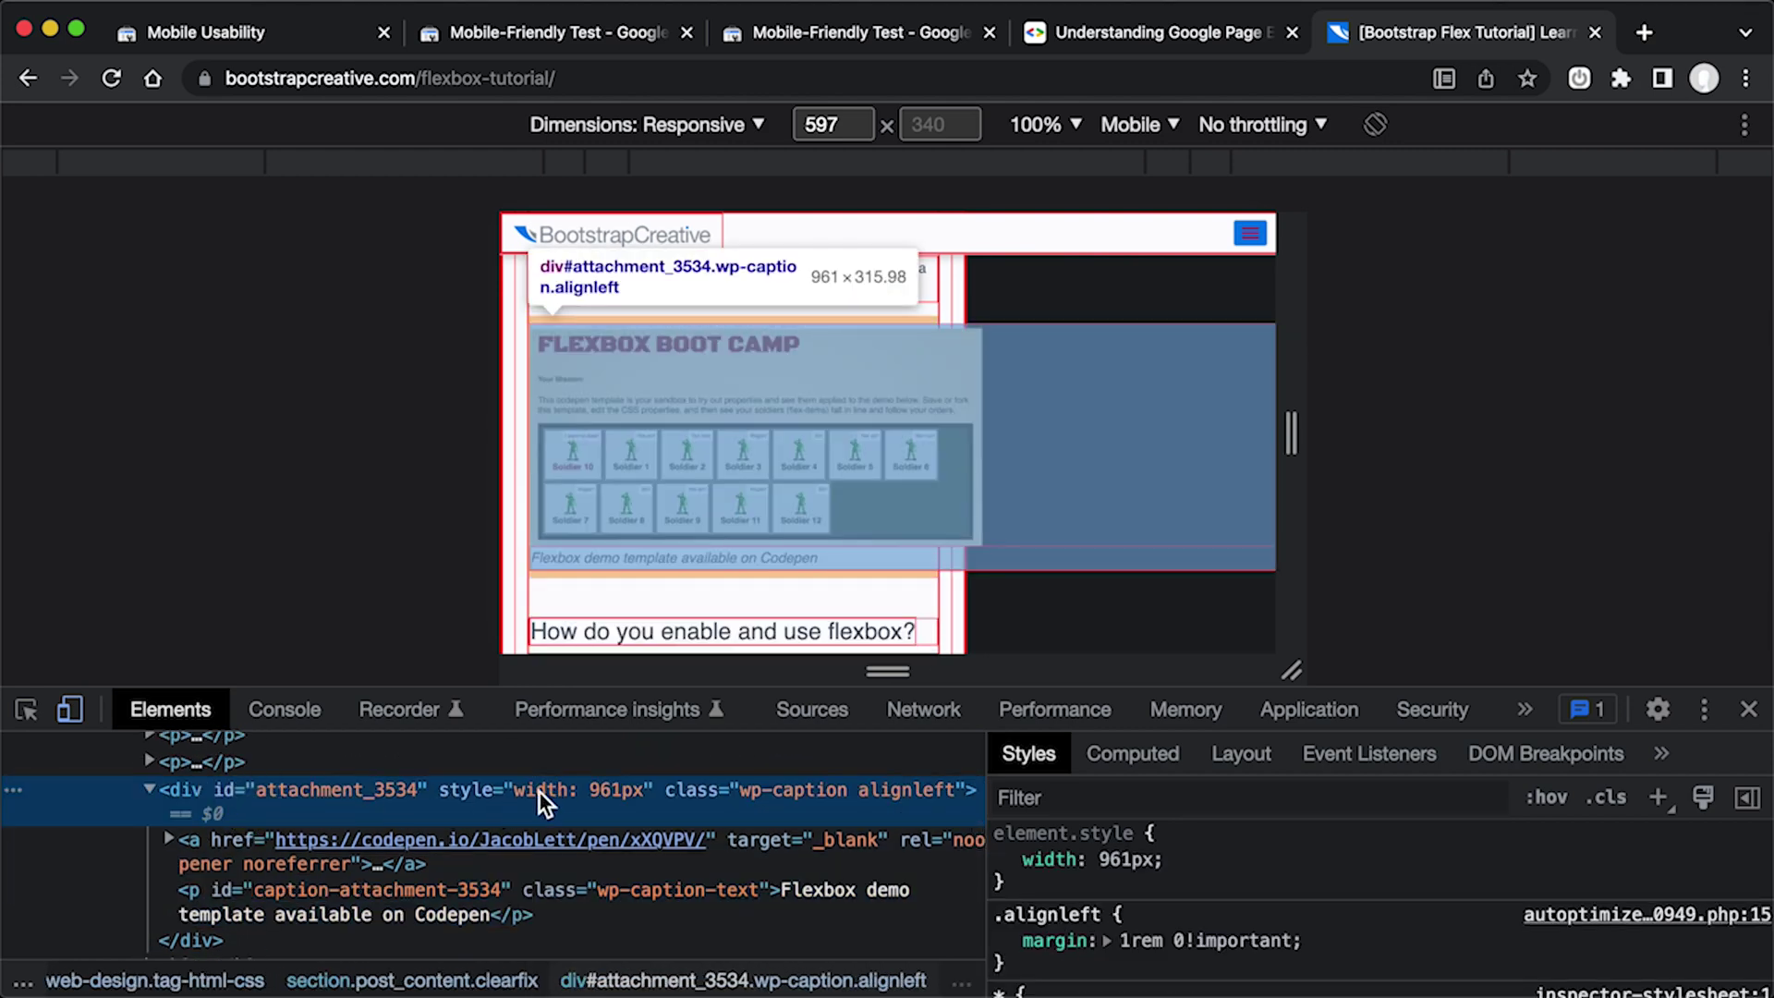
double_click(617, 797)
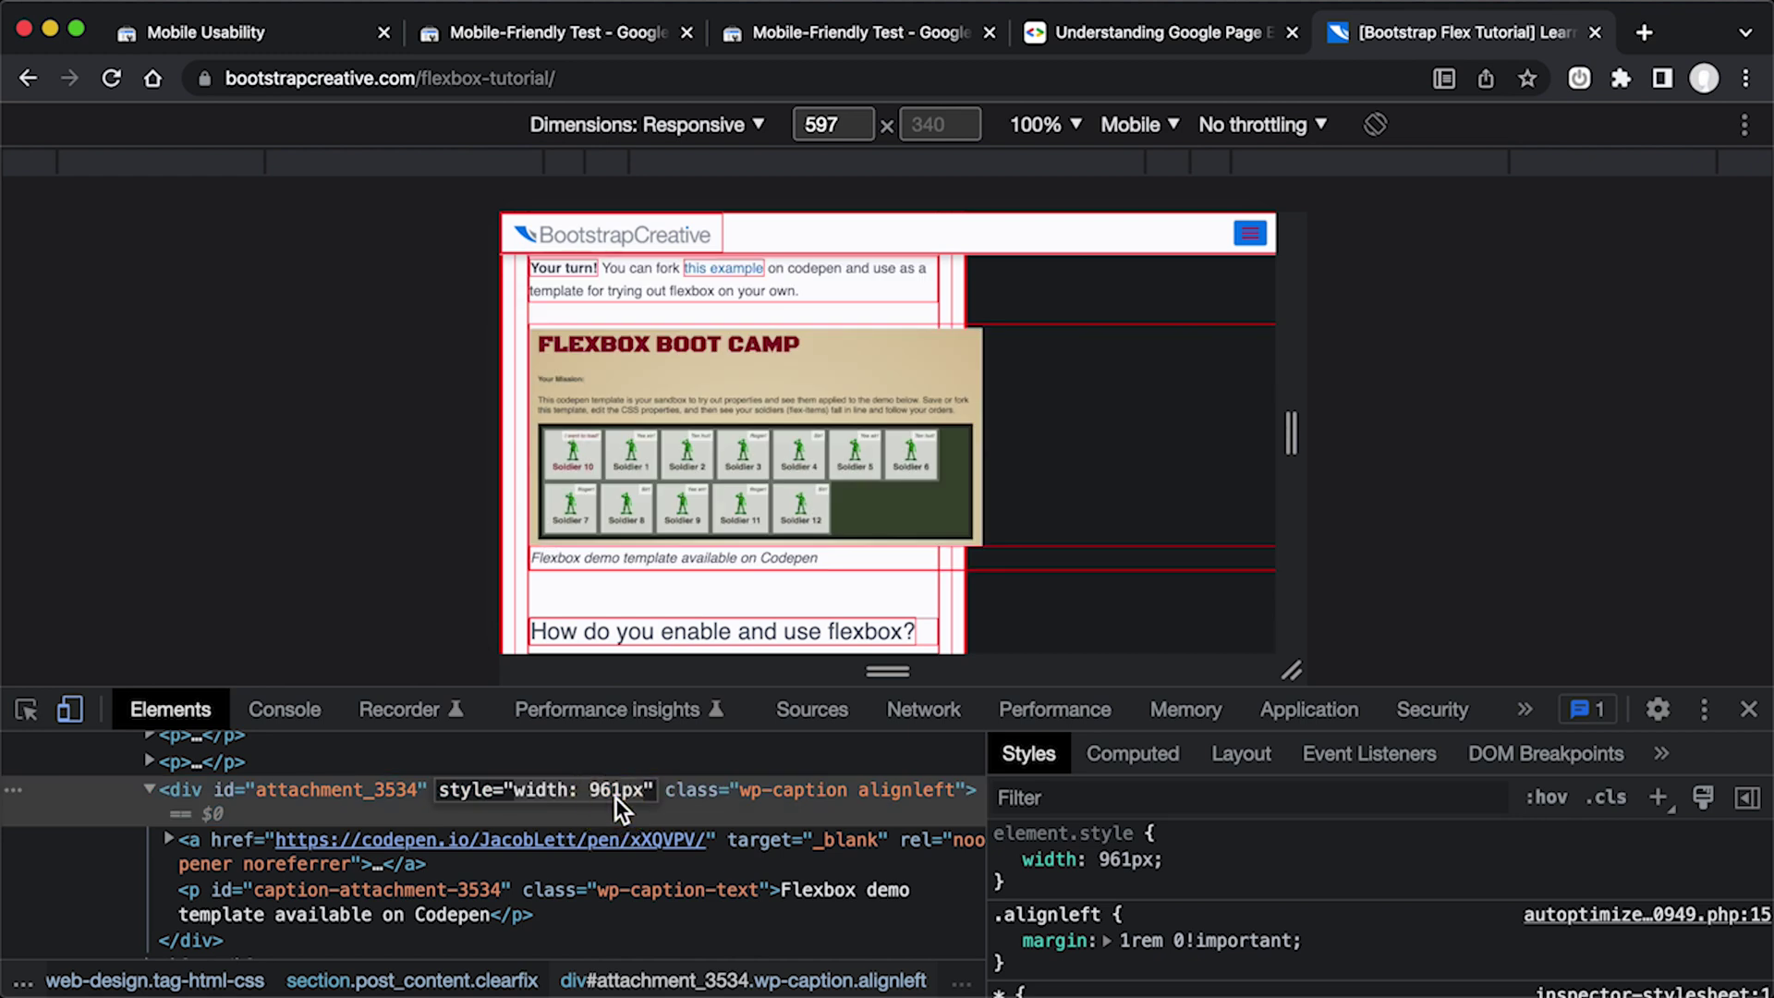
key("BackSpace")
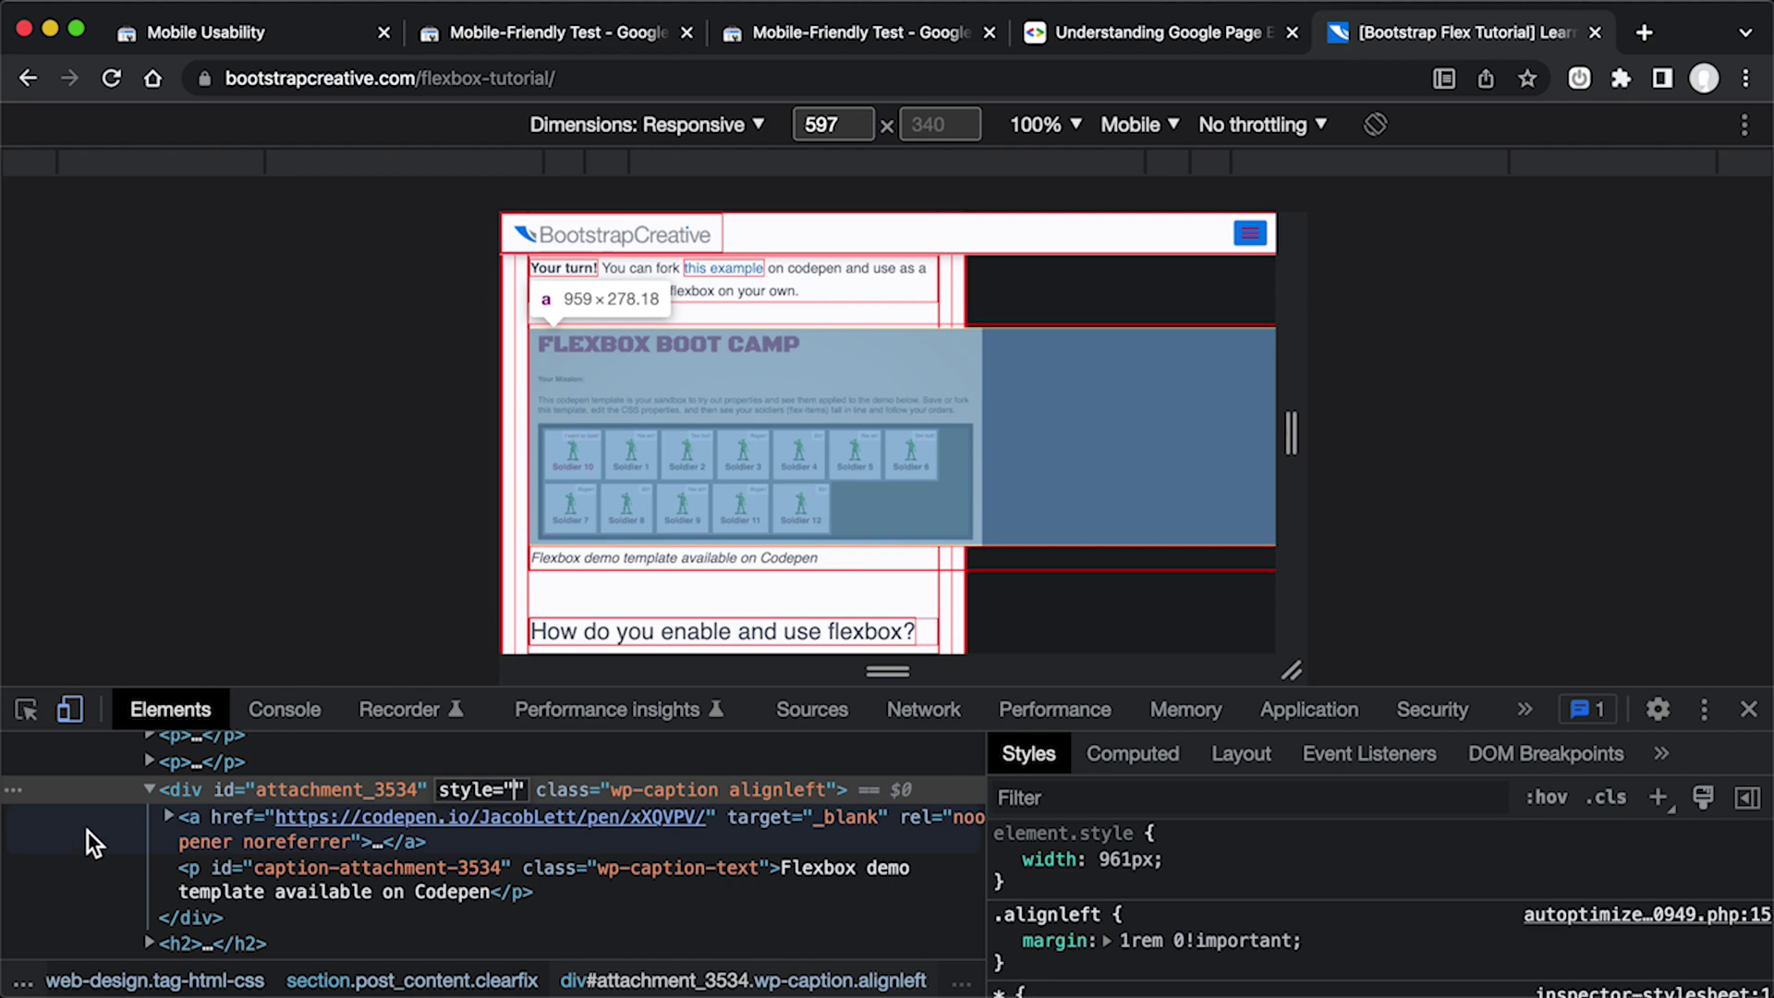
left_click(72, 829)
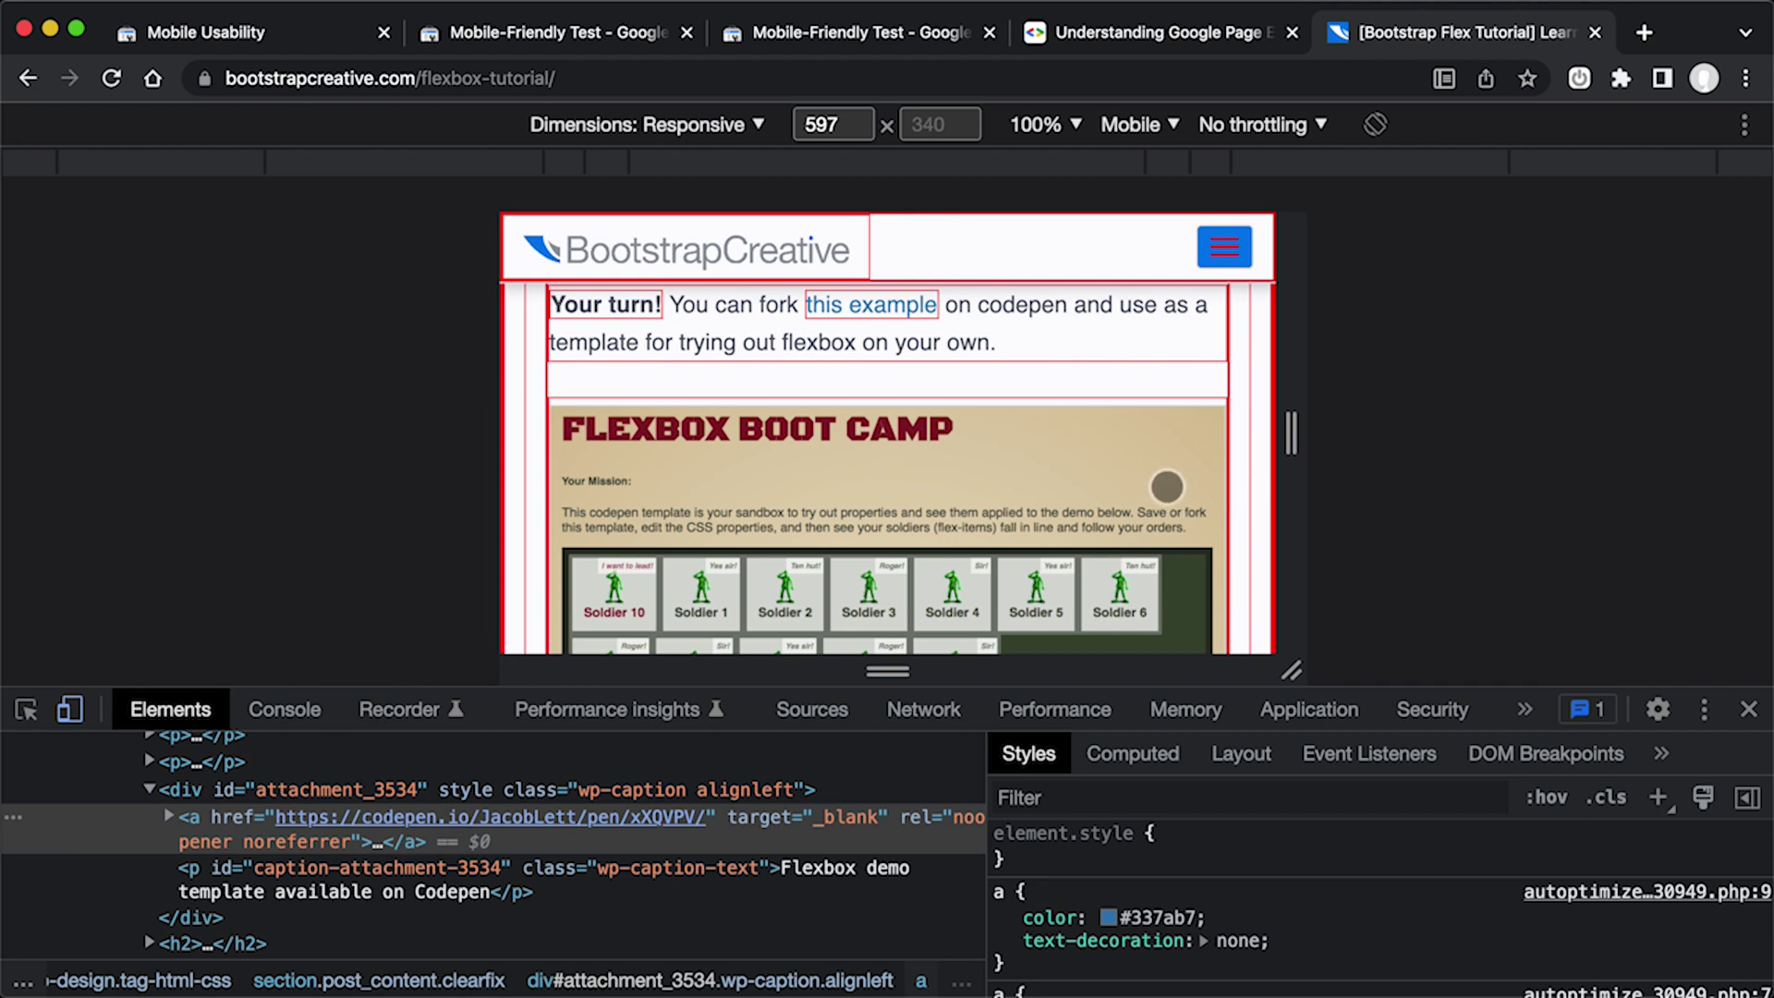
Reload the flexbox tutorial in the DevTools mobile preview to clear the red outlines and style edits.
scroll(1210, 486, "down", 8)
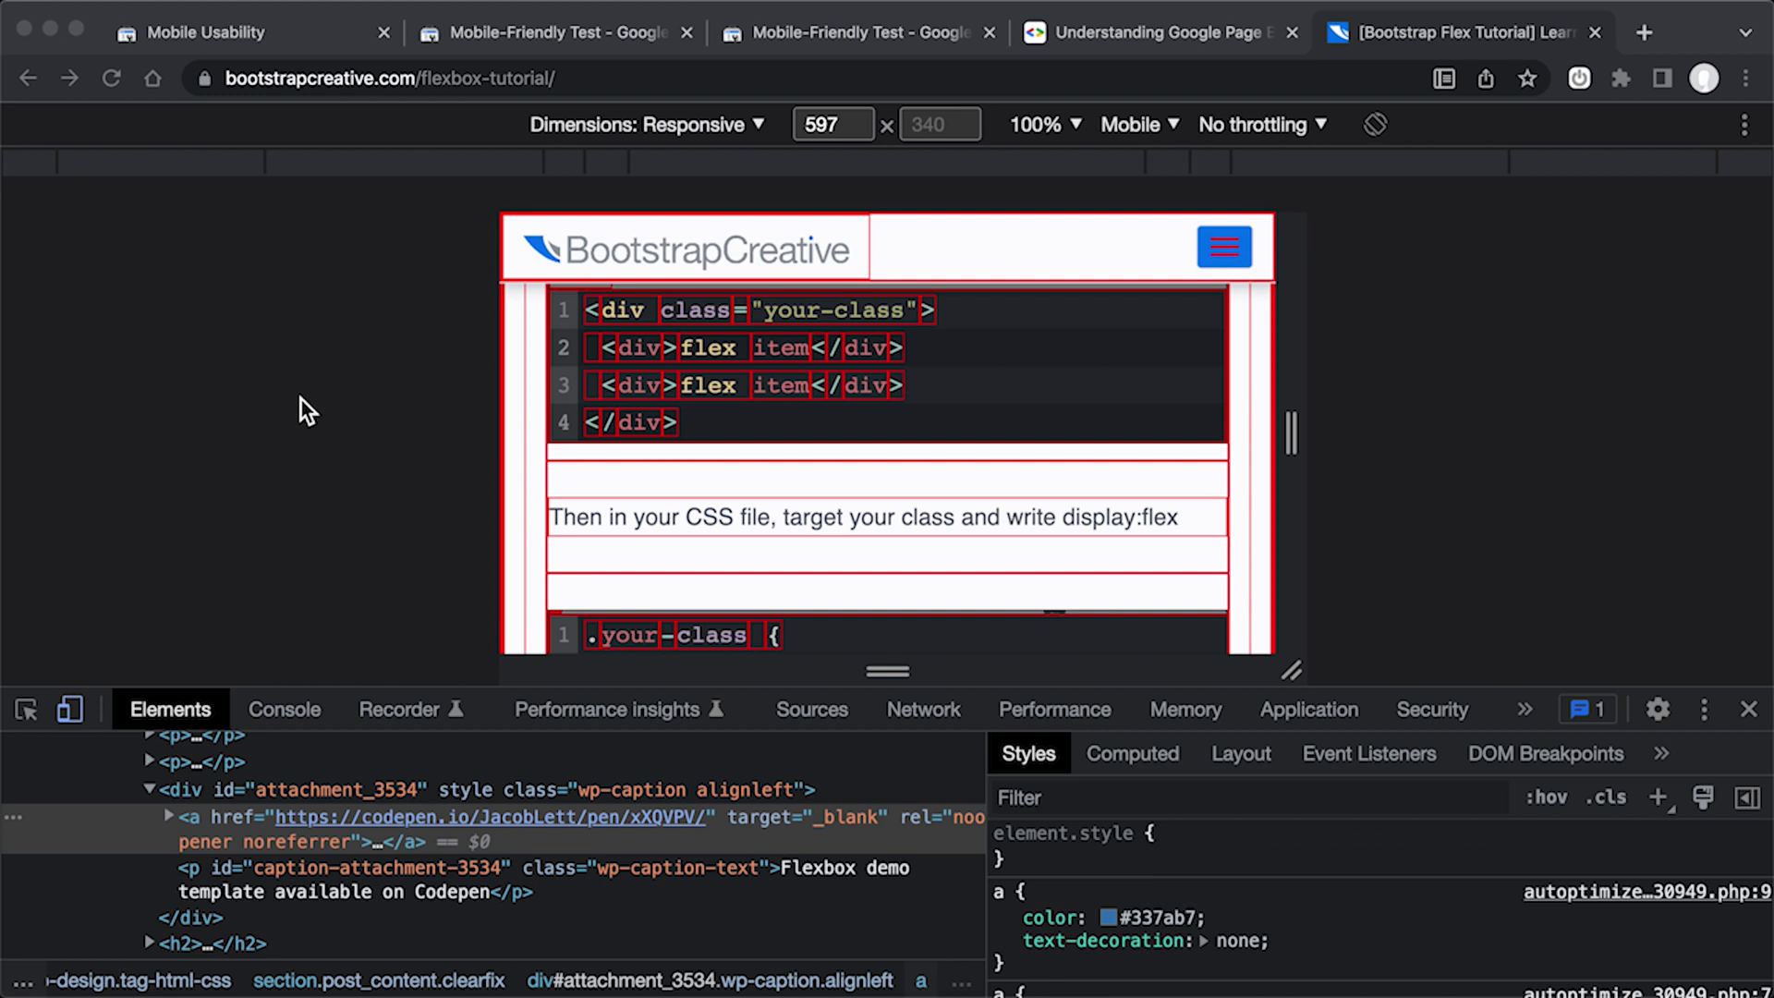
left_click(297, 409)
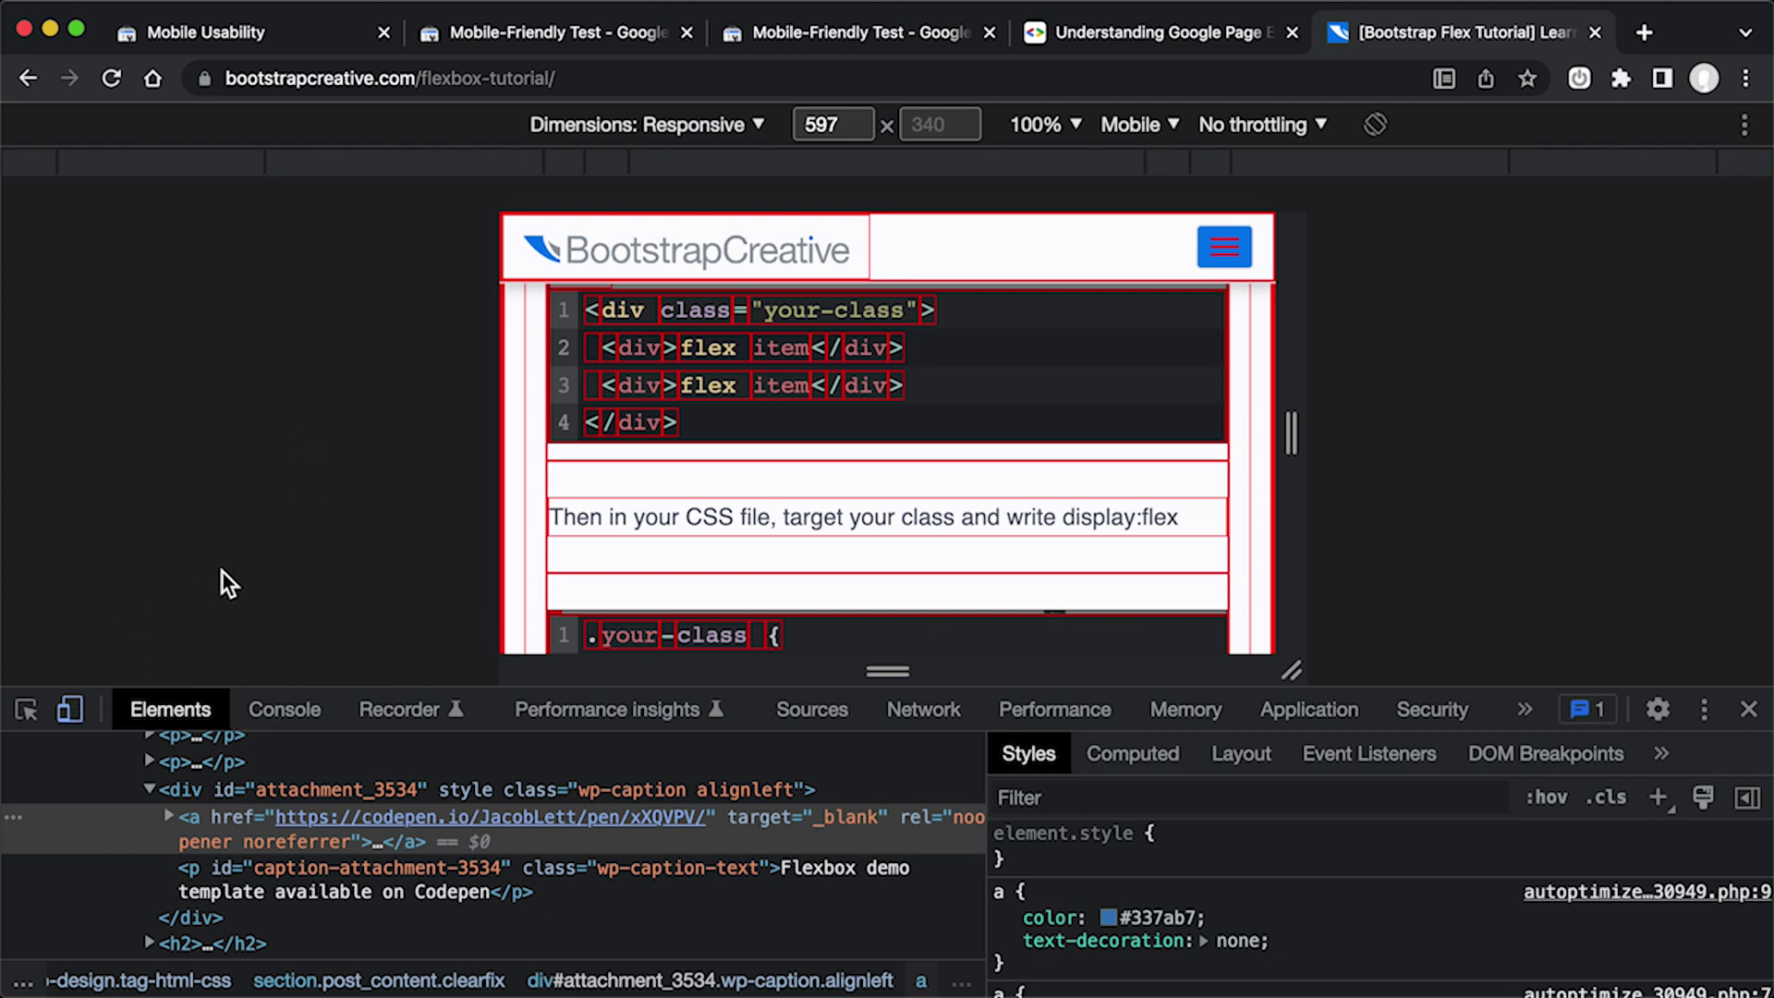
key("super+r")
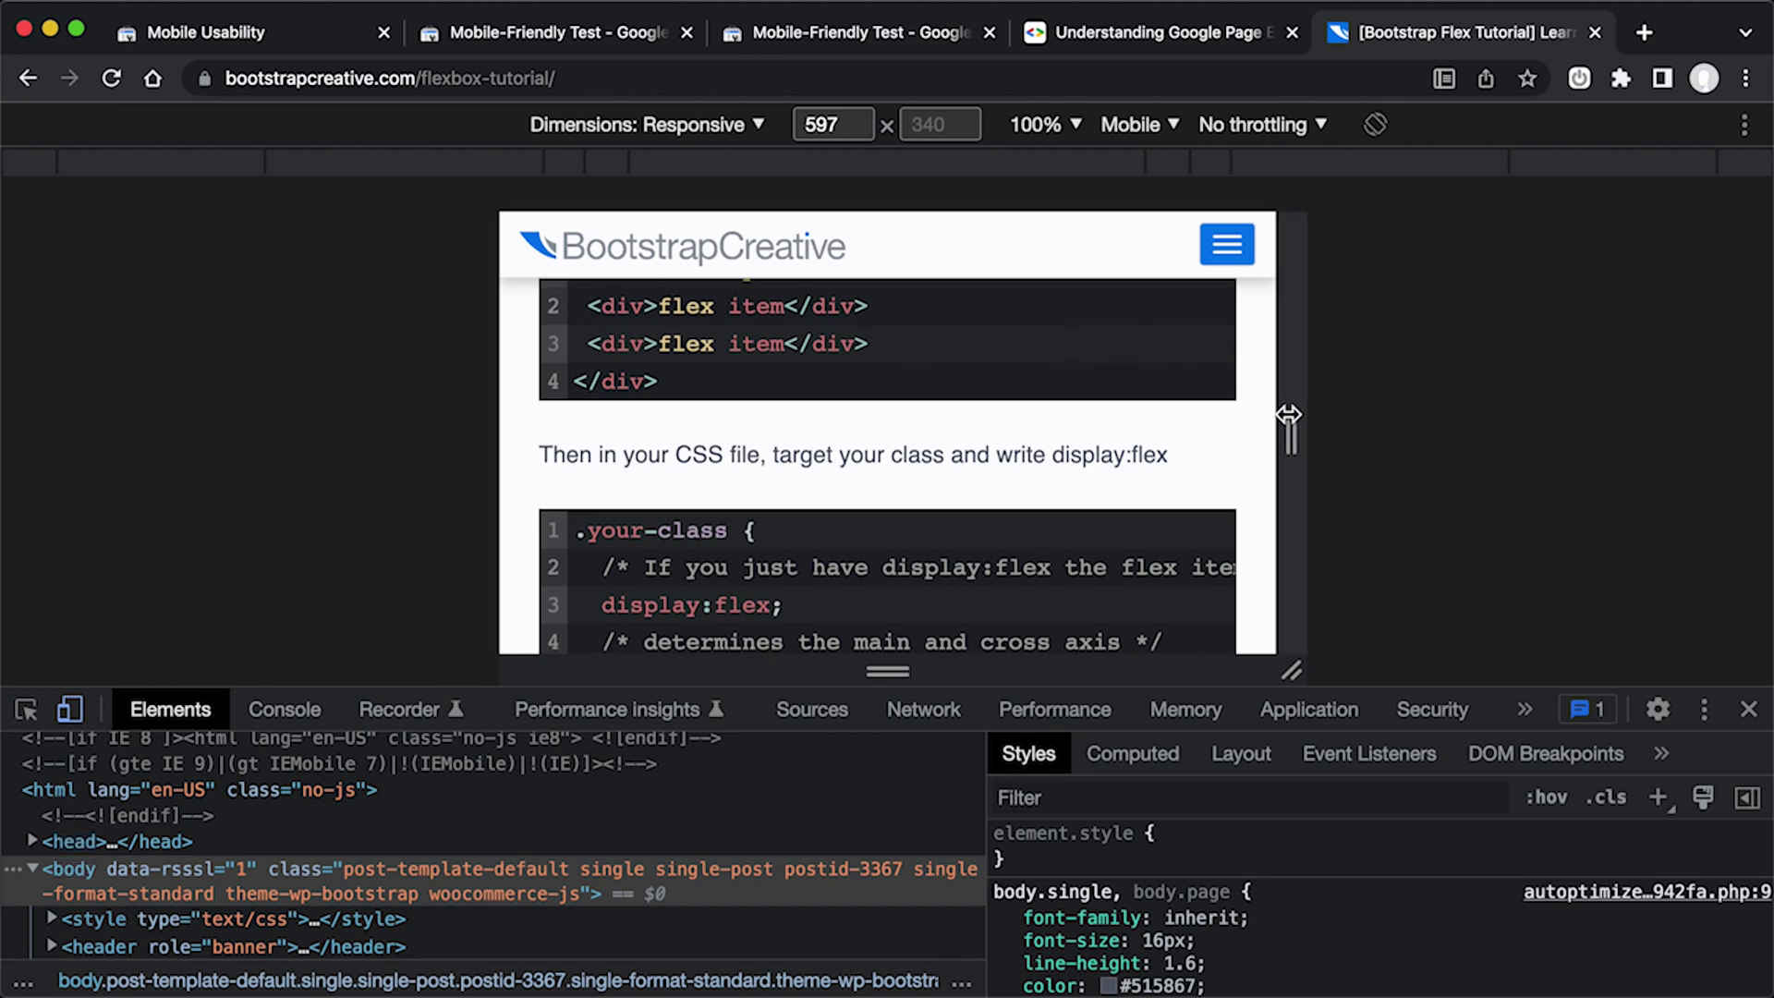
Return to the flexbox tutorial's 'not mobile friendly' result and rerun the test on the live page.
left_click(597, 29)
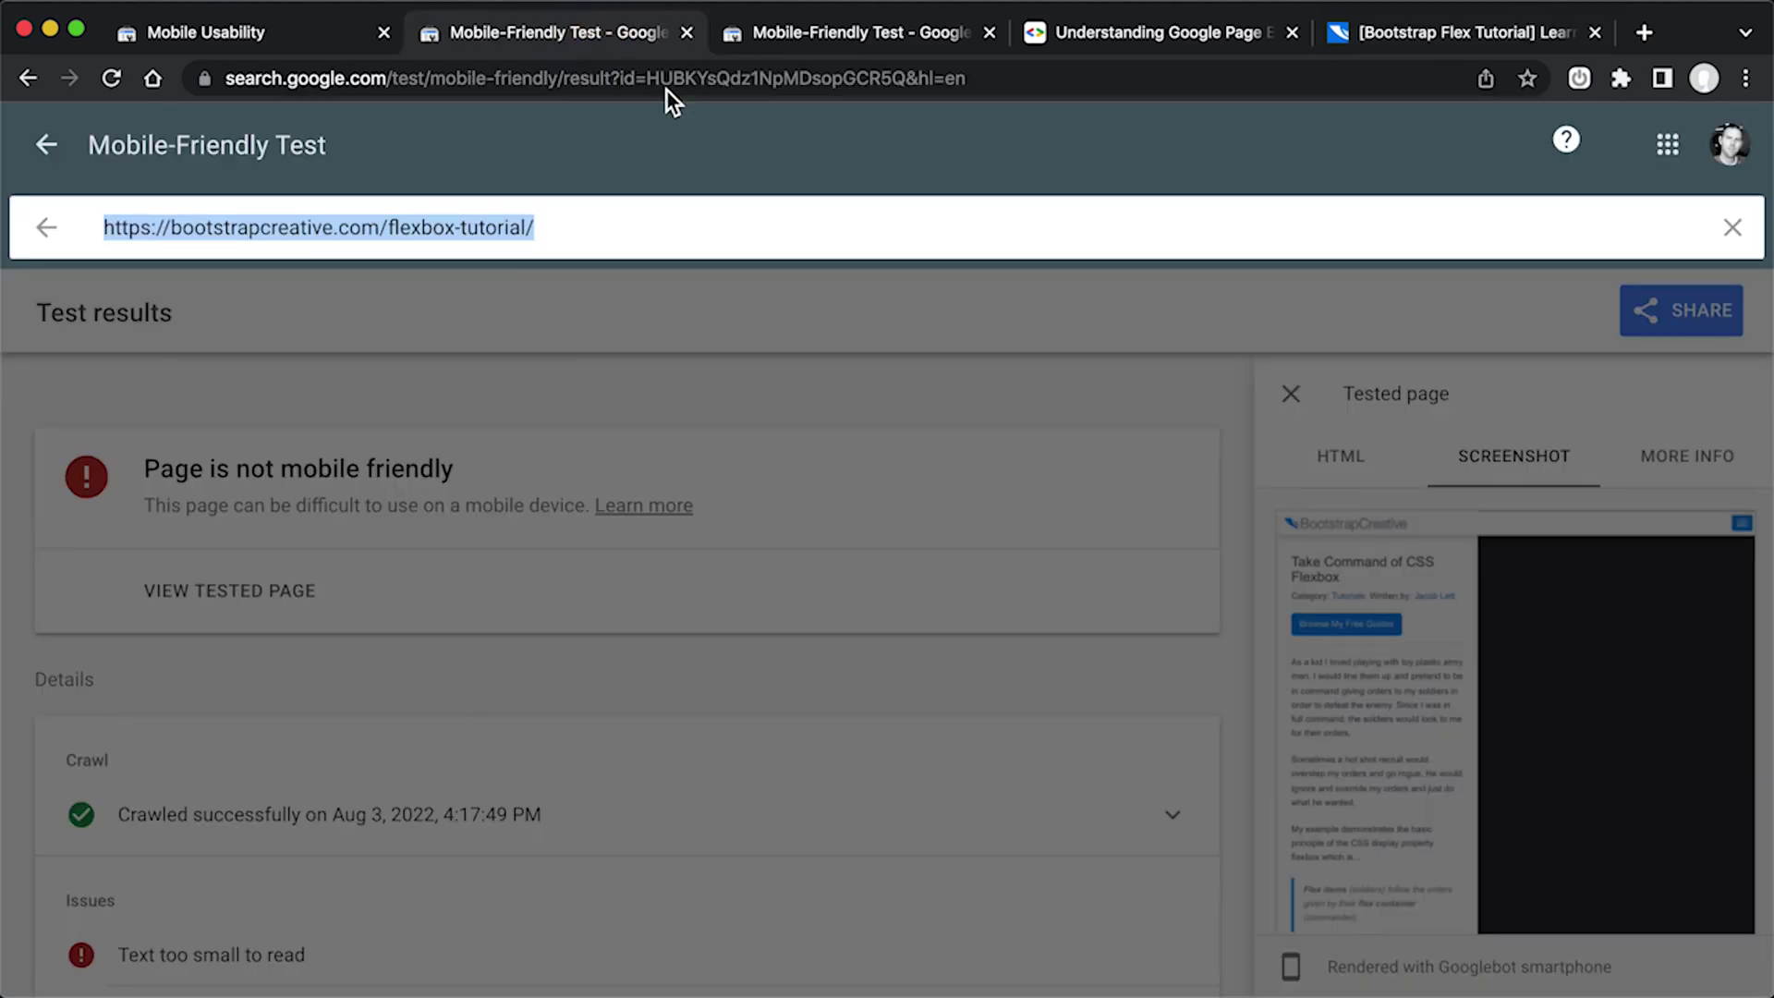
left_click(607, 333)
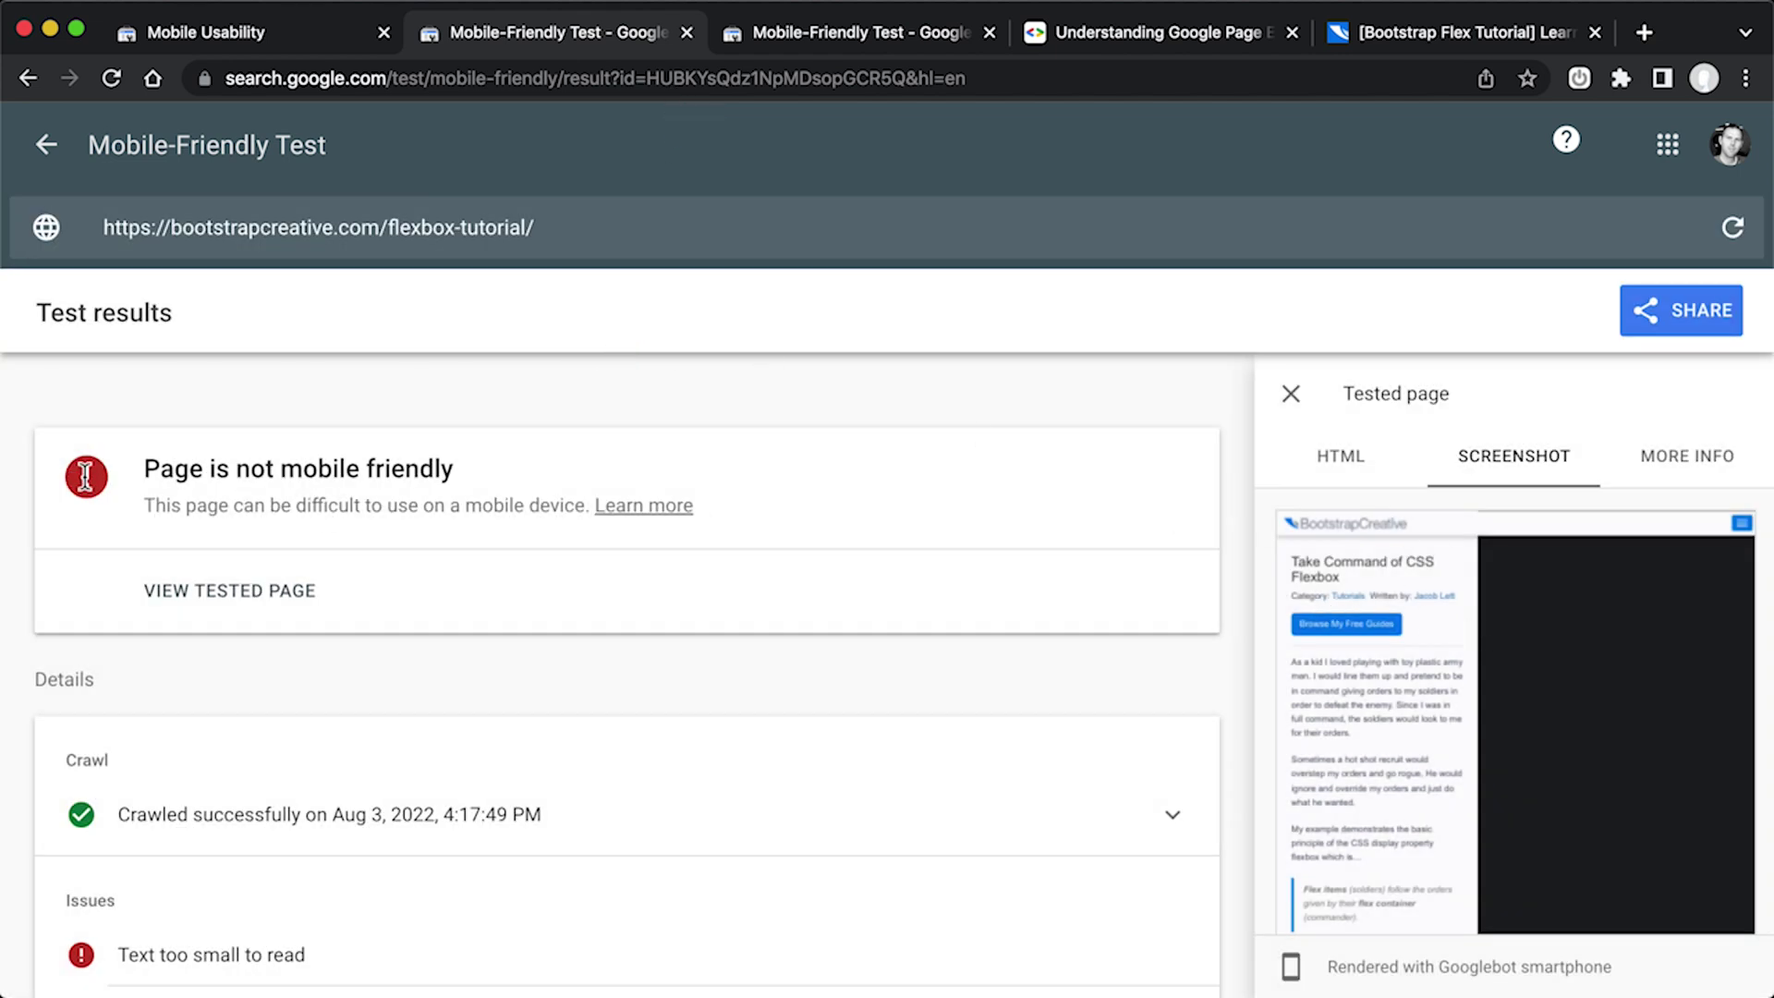
left_click(115, 482)
scroll(474, 534, "down", 3)
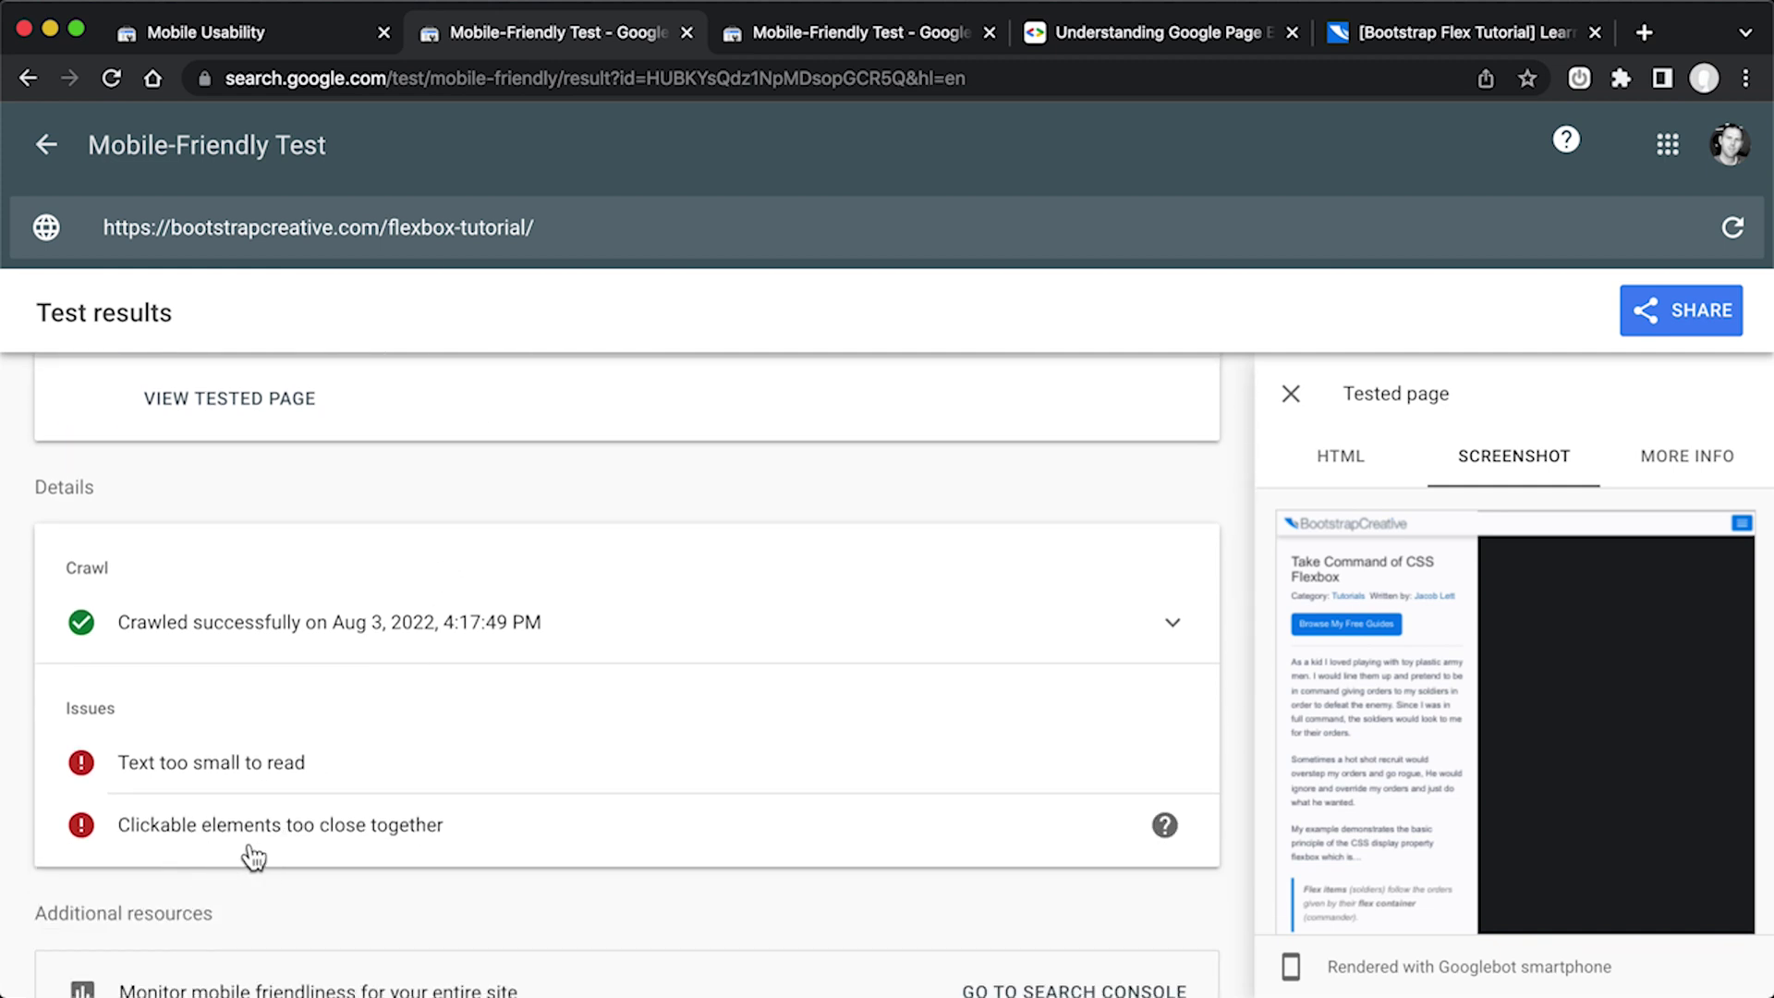
scroll(435, 841, "up", 3)
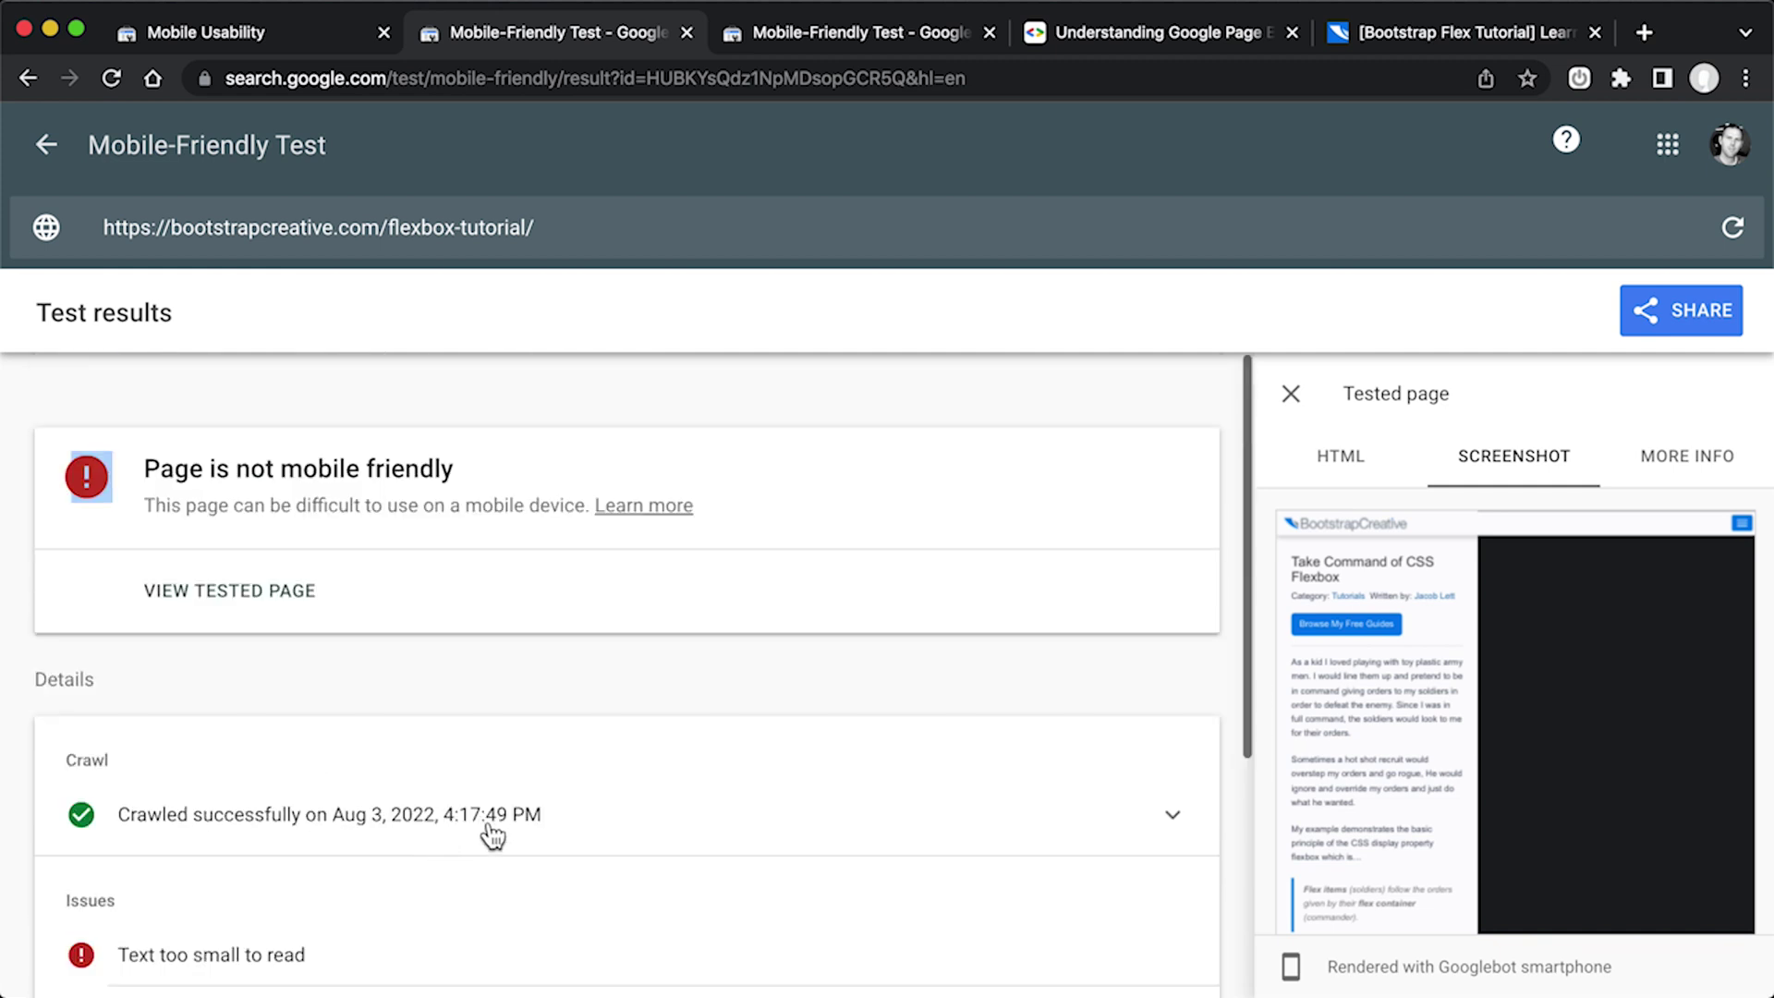
left_click(1735, 233)
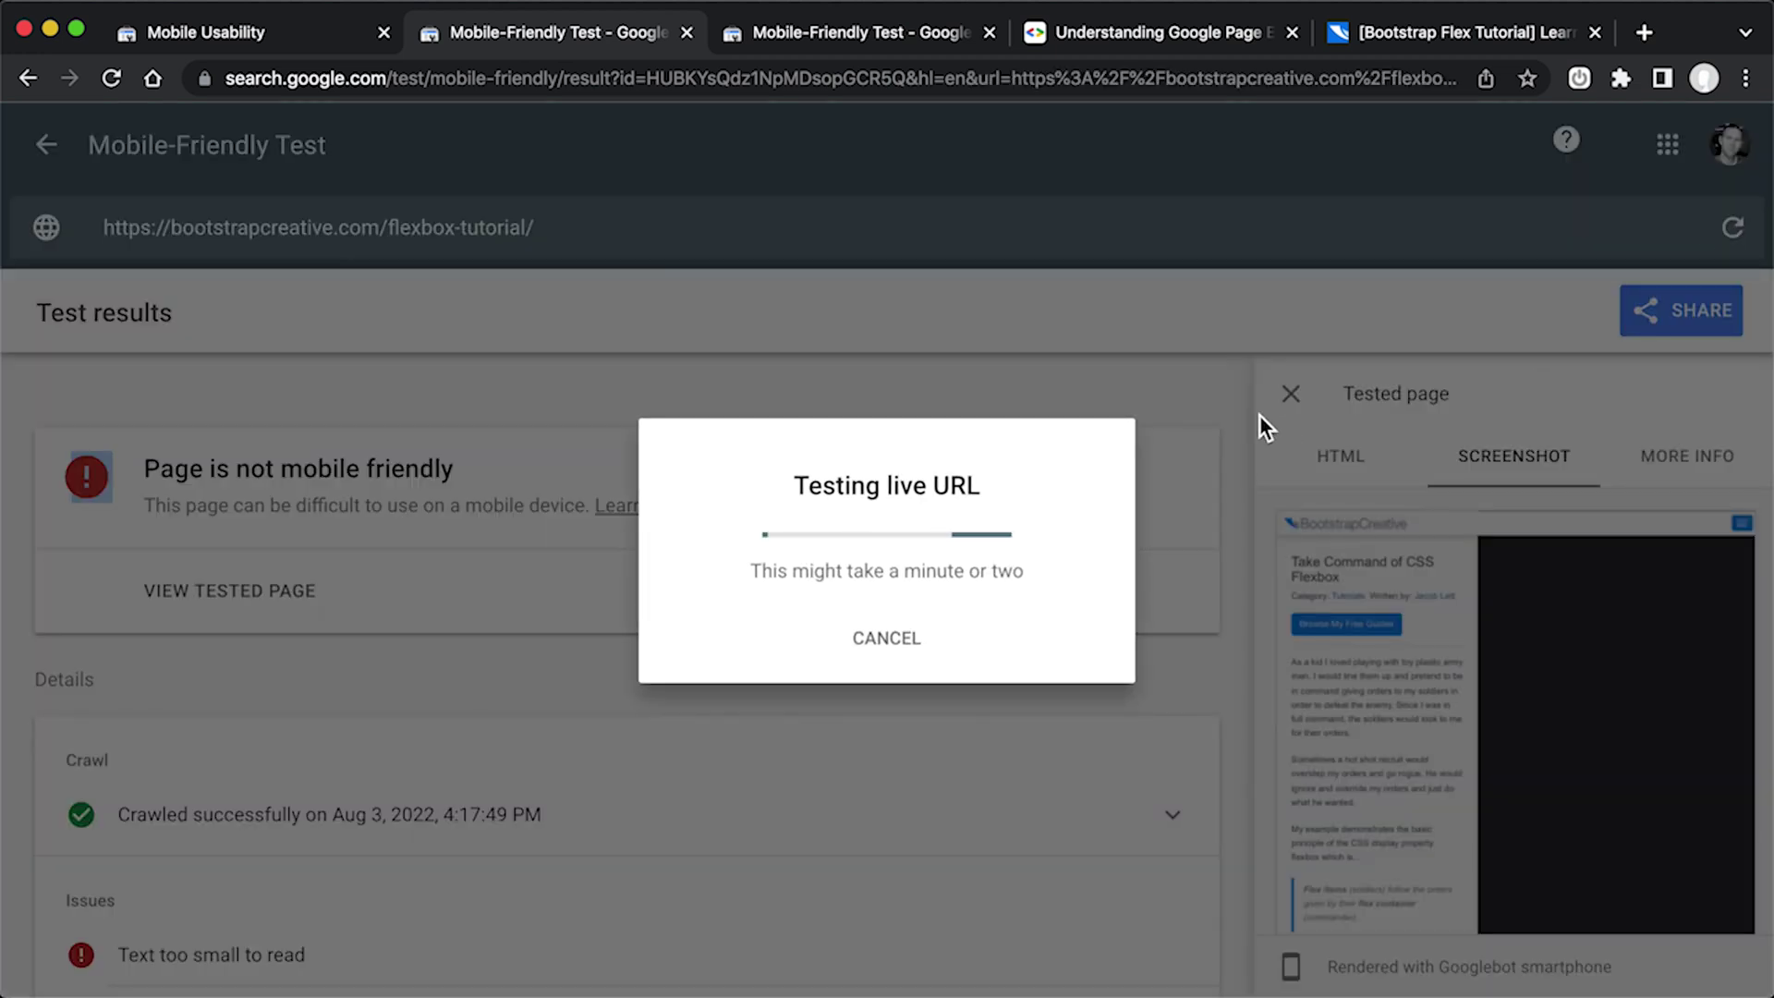
Close the duplicate Mobile-Friendly Test tab, leaving Search Console's small-text drilldown showing.
left_click(989, 33)
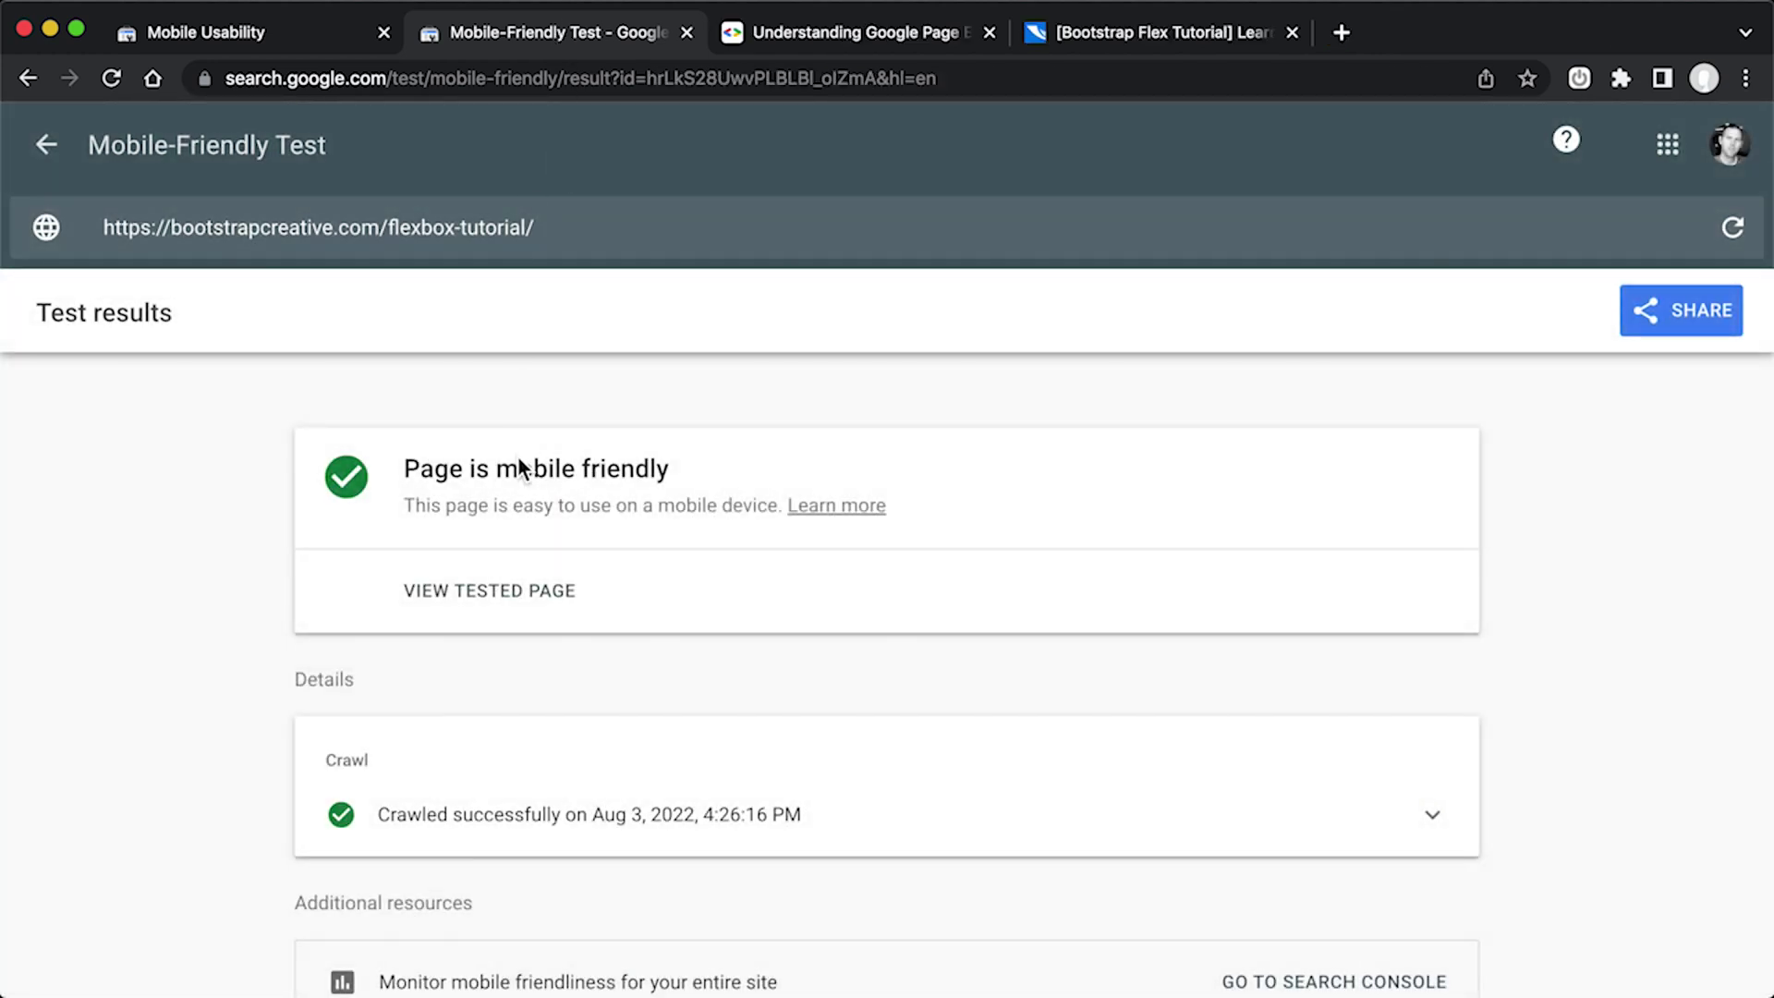
left_click_drag(408, 469, 674, 468)
scroll(674, 469, "down", 2)
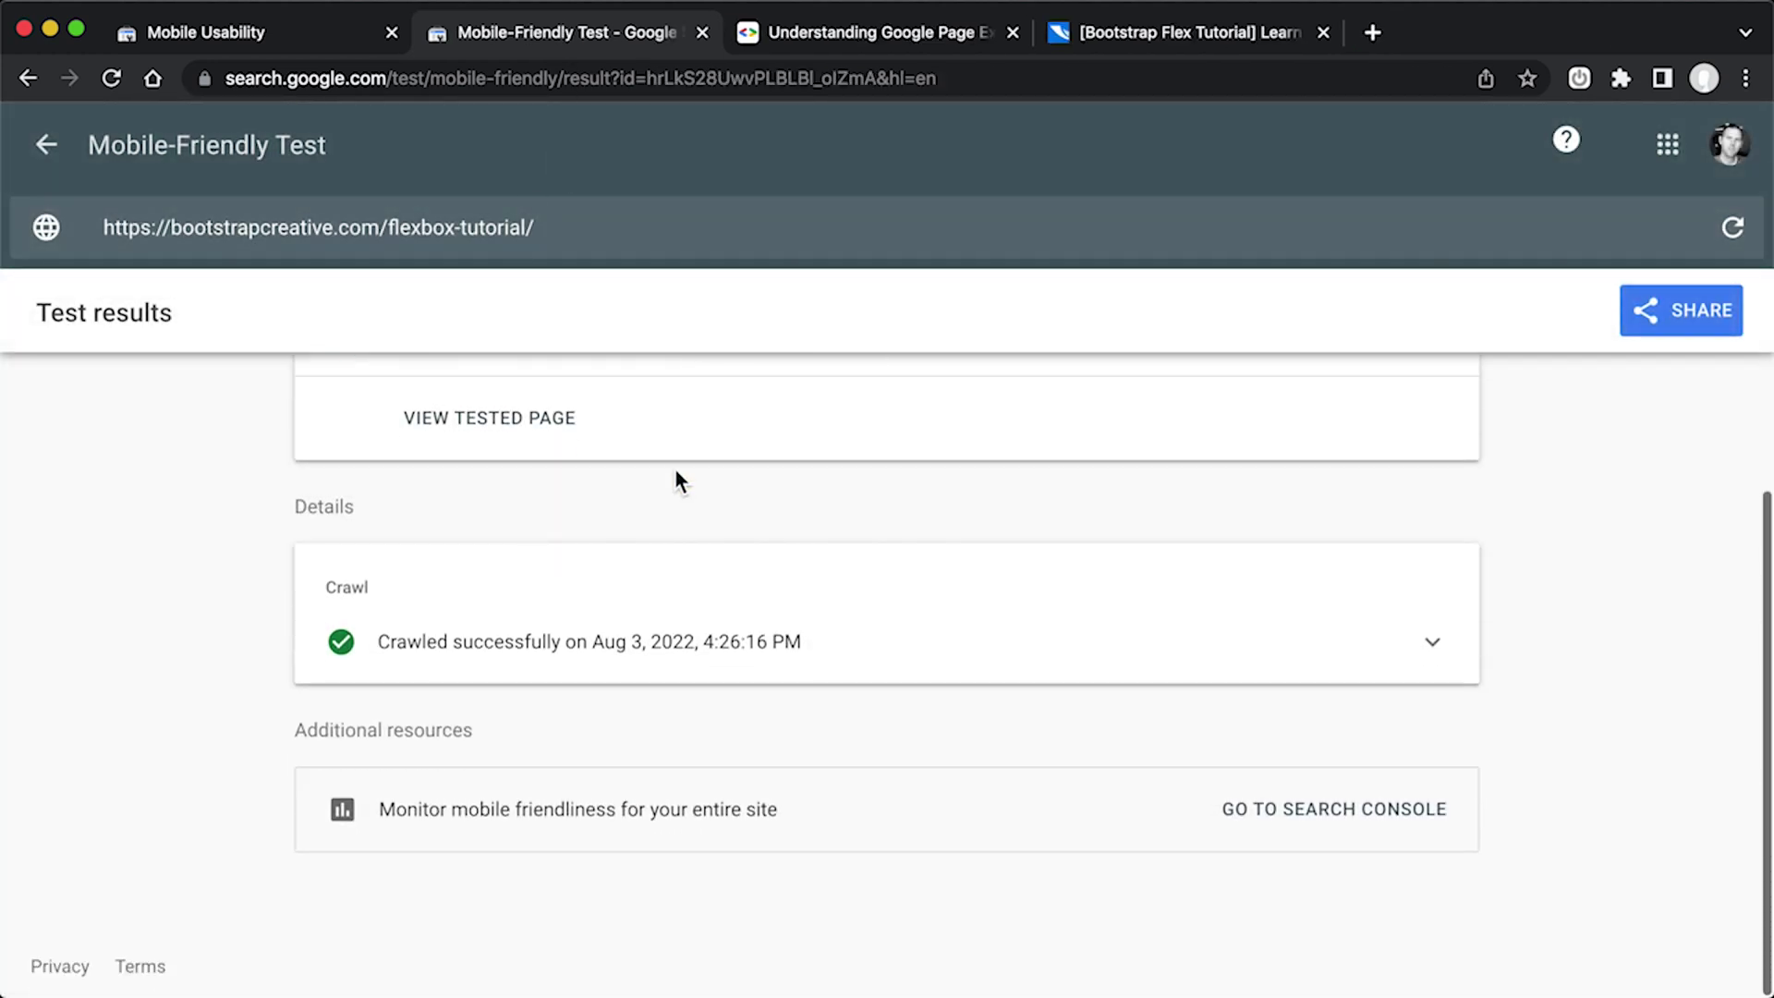
scroll(709, 591, "up", 2)
Start Validate Fix for 'Text too small to read' in the Mobile Usability report.
left_click(264, 32)
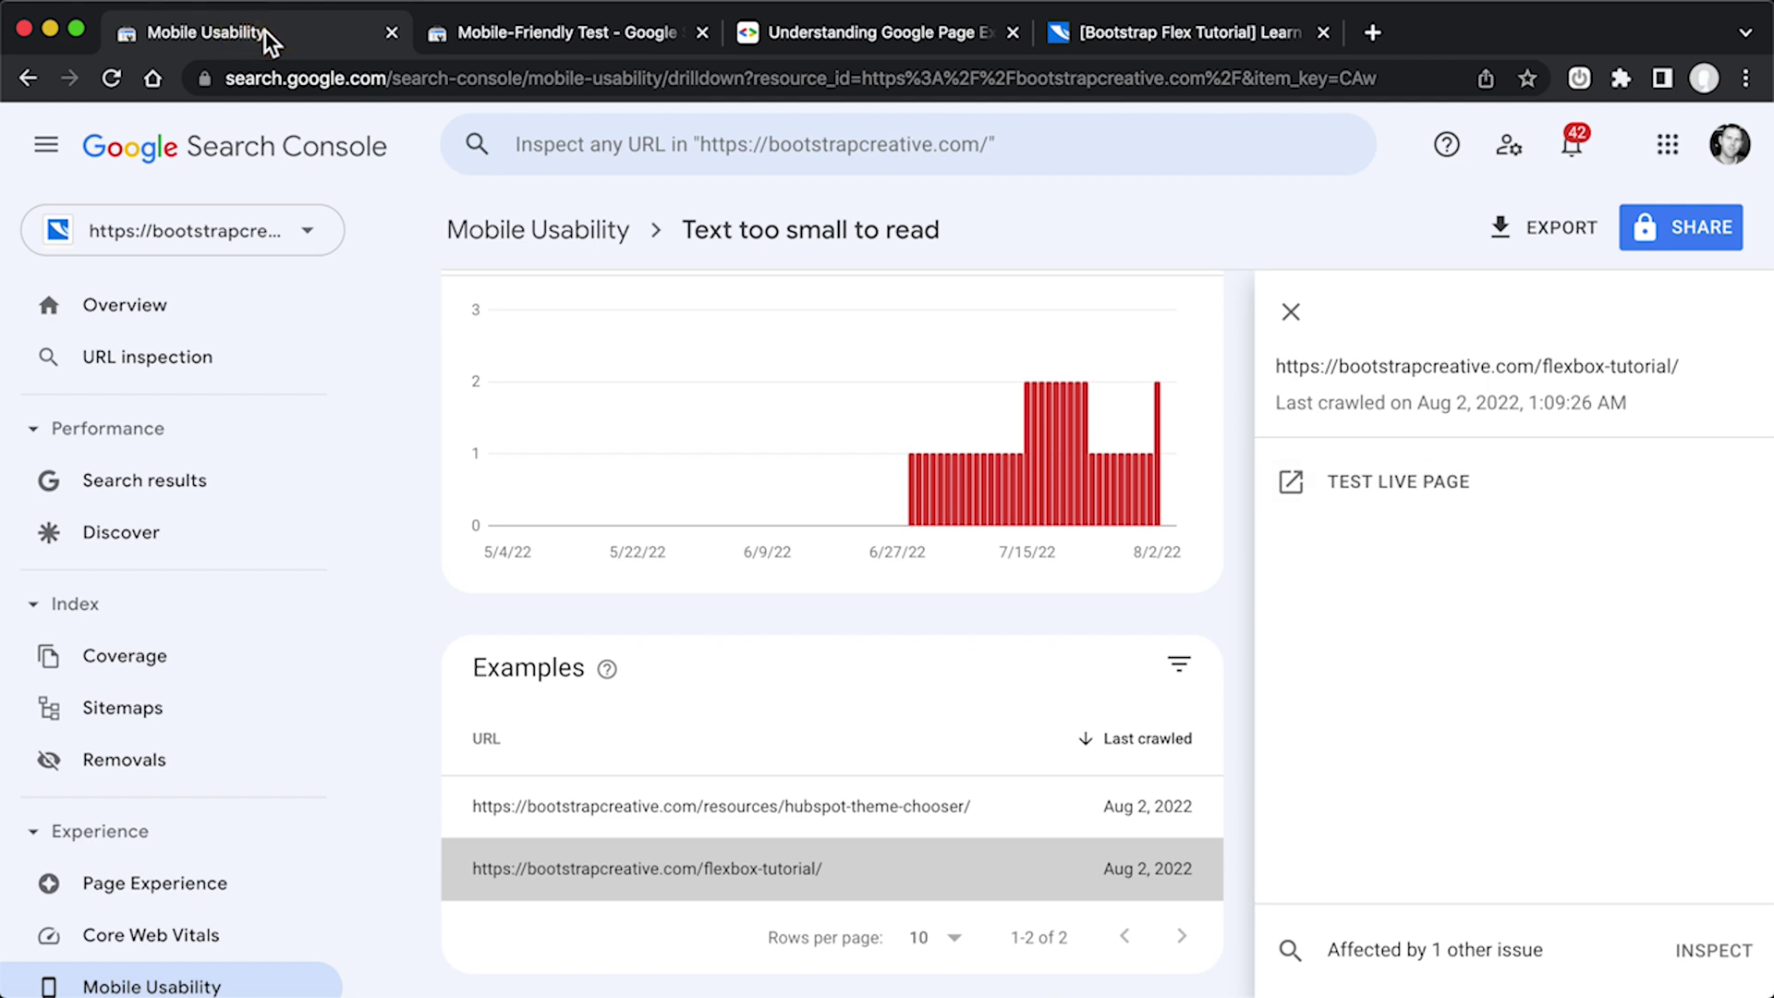
left_click(1292, 312)
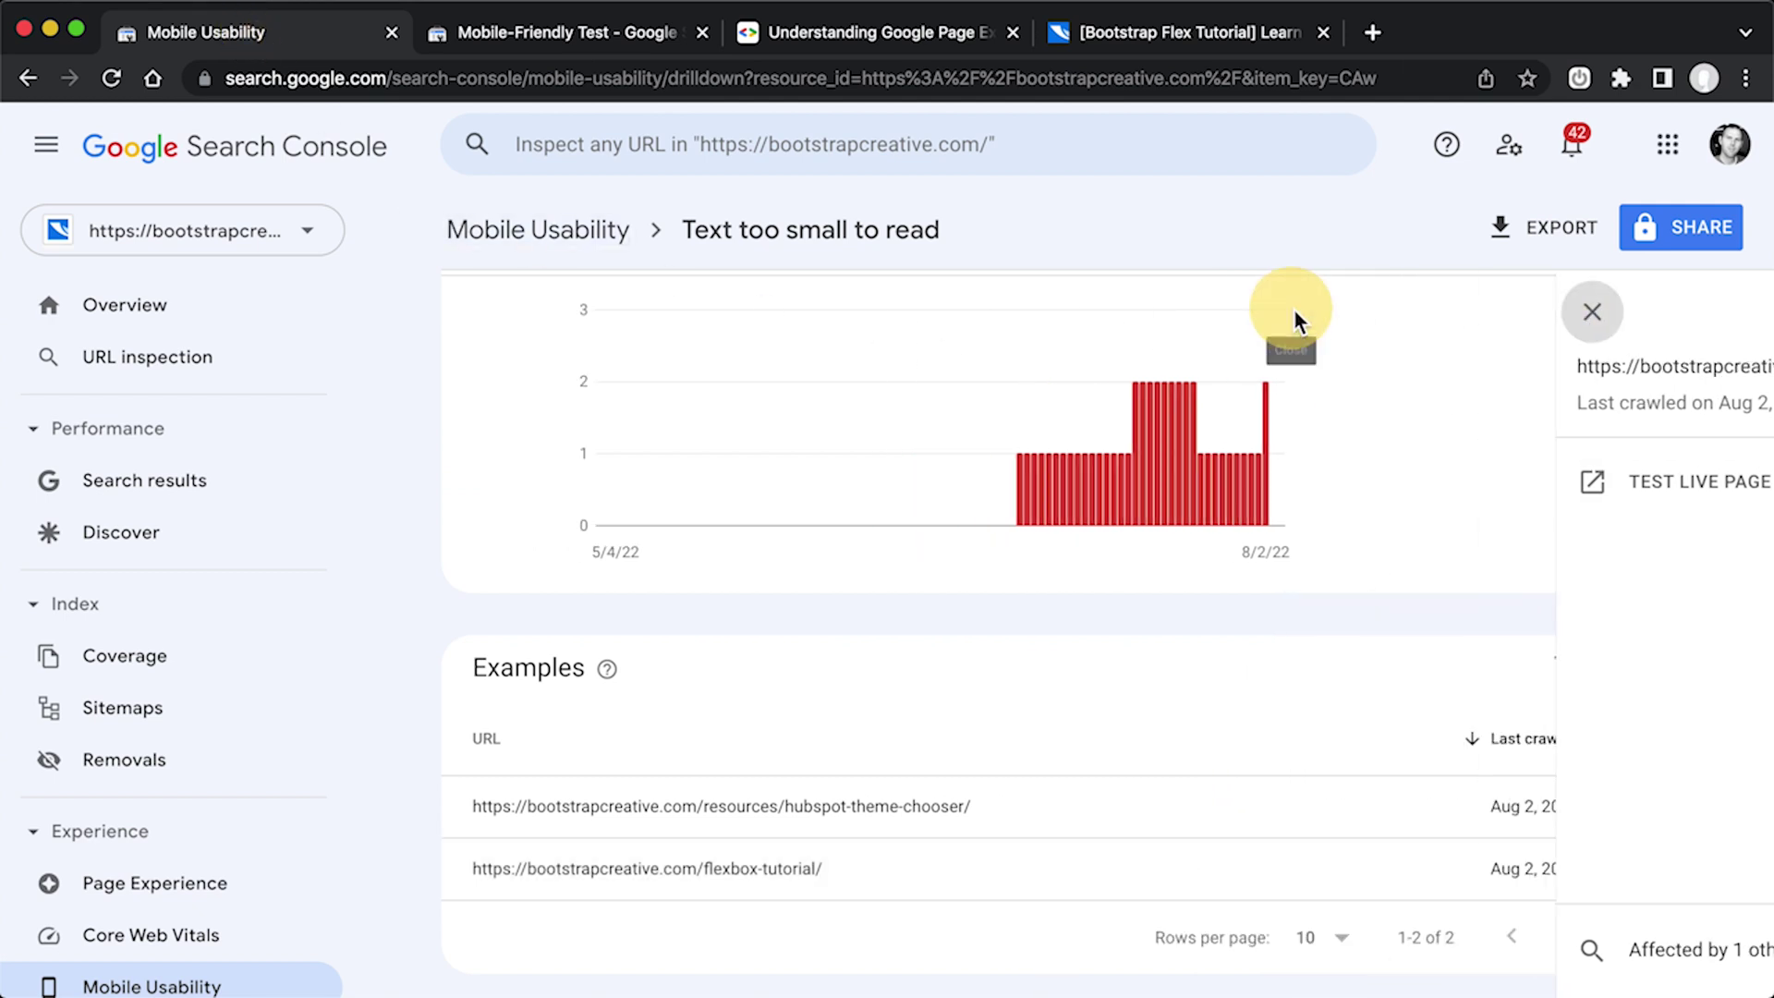
scroll(1323, 523, "up", 5)
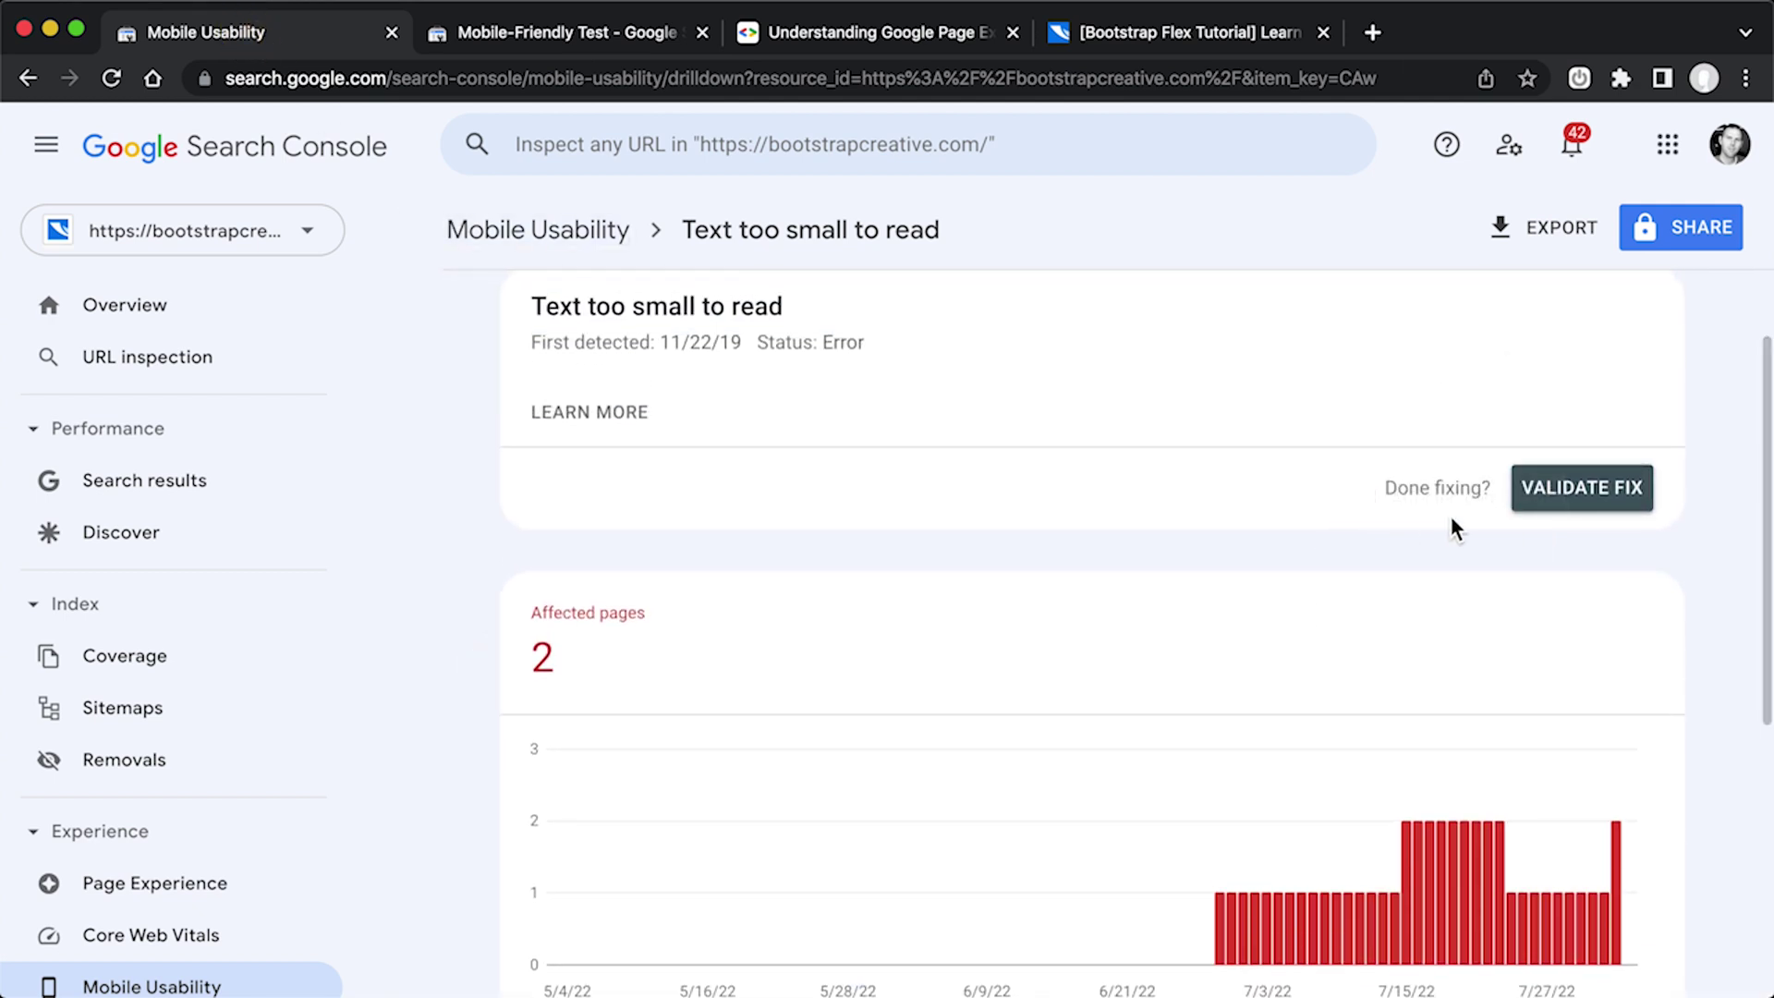
left_click(1583, 500)
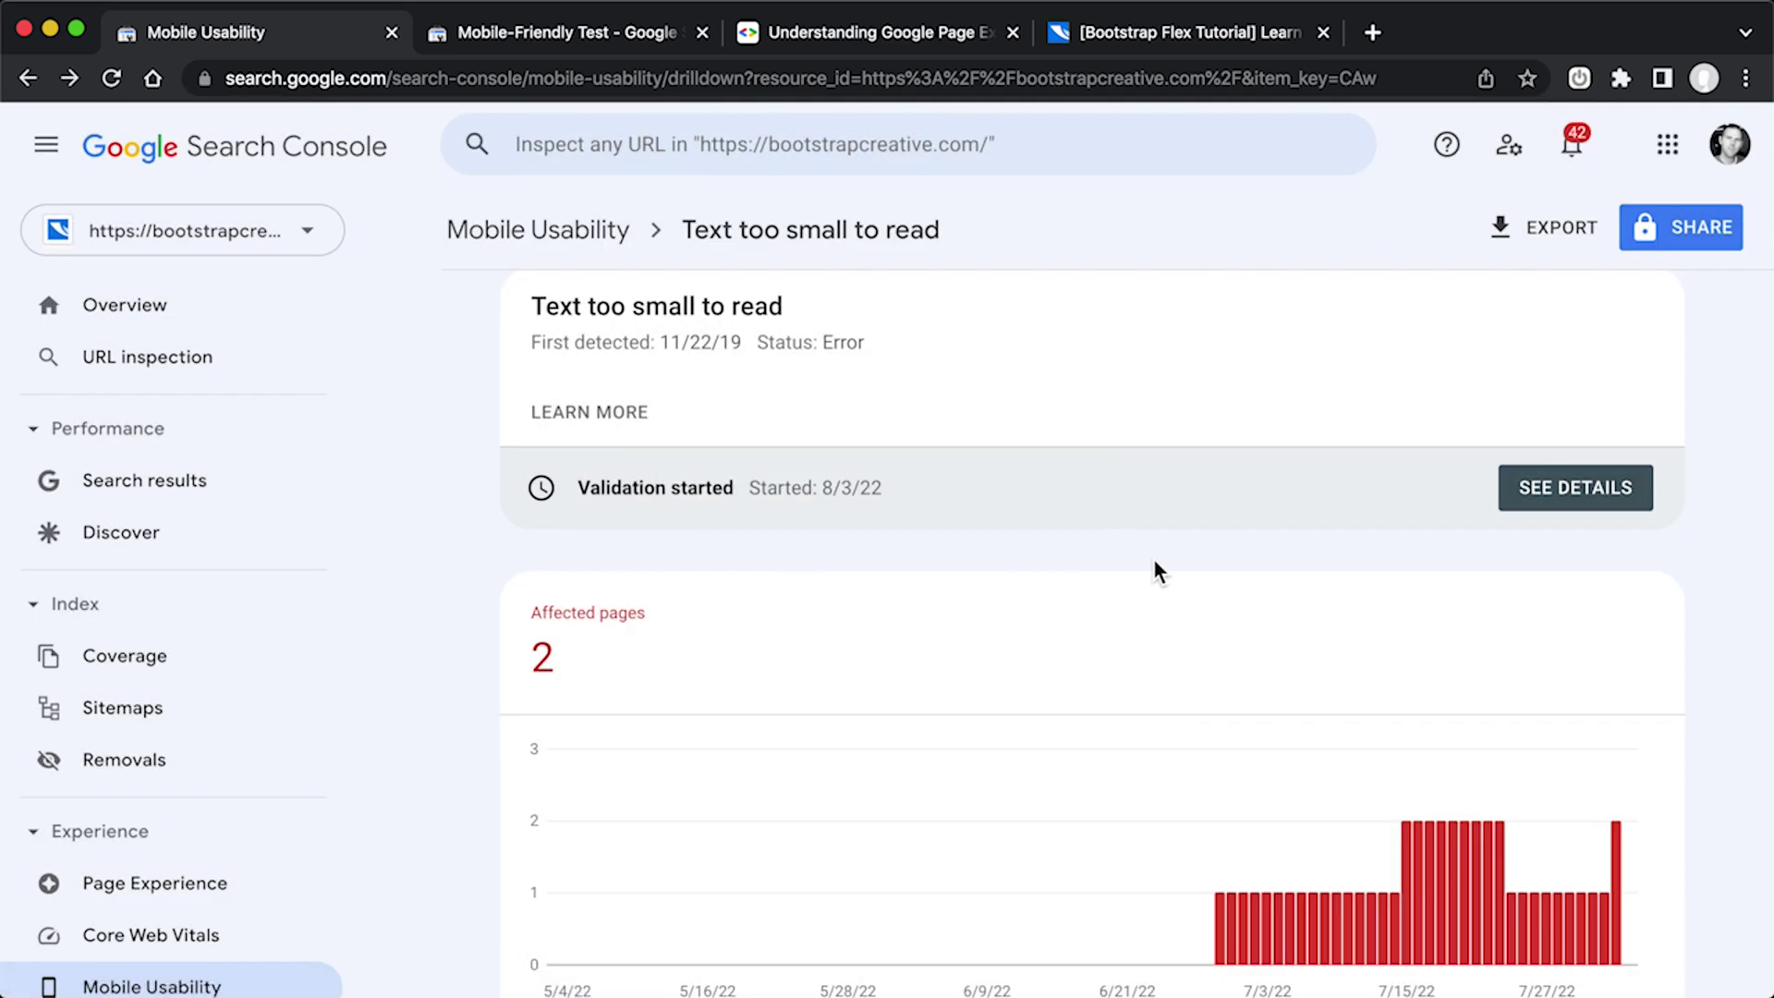
Scroll down the Mobile Usability report toward its help link.
scroll(1153, 558, "down", 5)
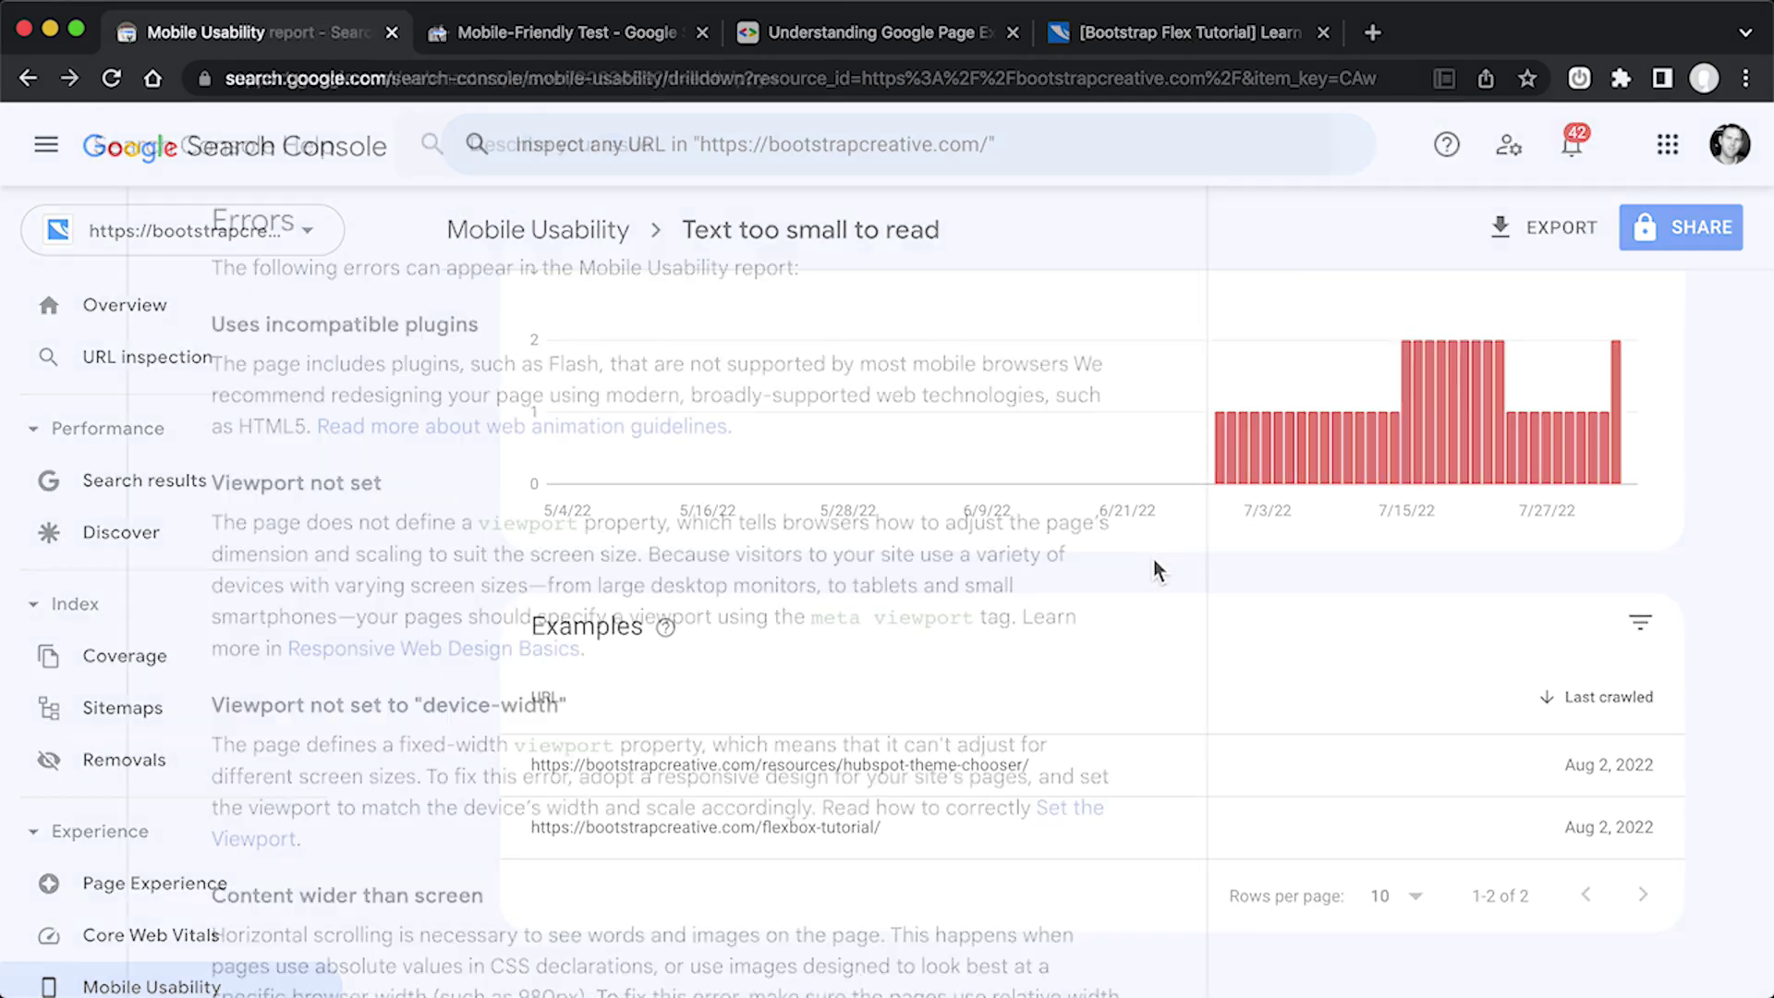